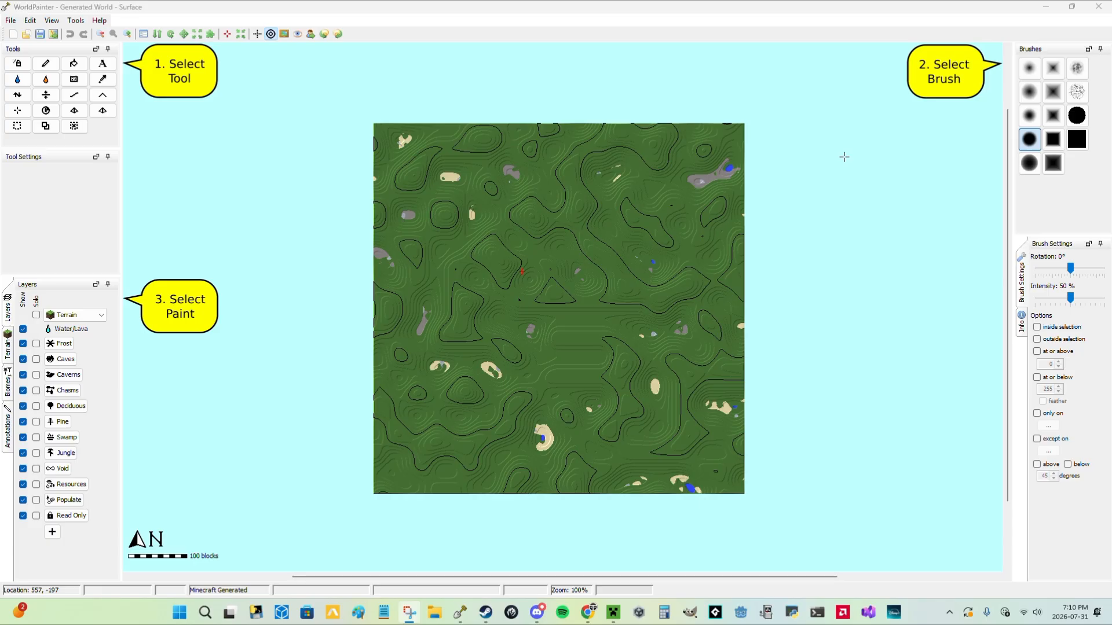
Switch to Chrome and examine the worldpainter.net download page, including the installers and Java versions for each operating system.
{"action": "left_click", "coordinate": [584, 621]}
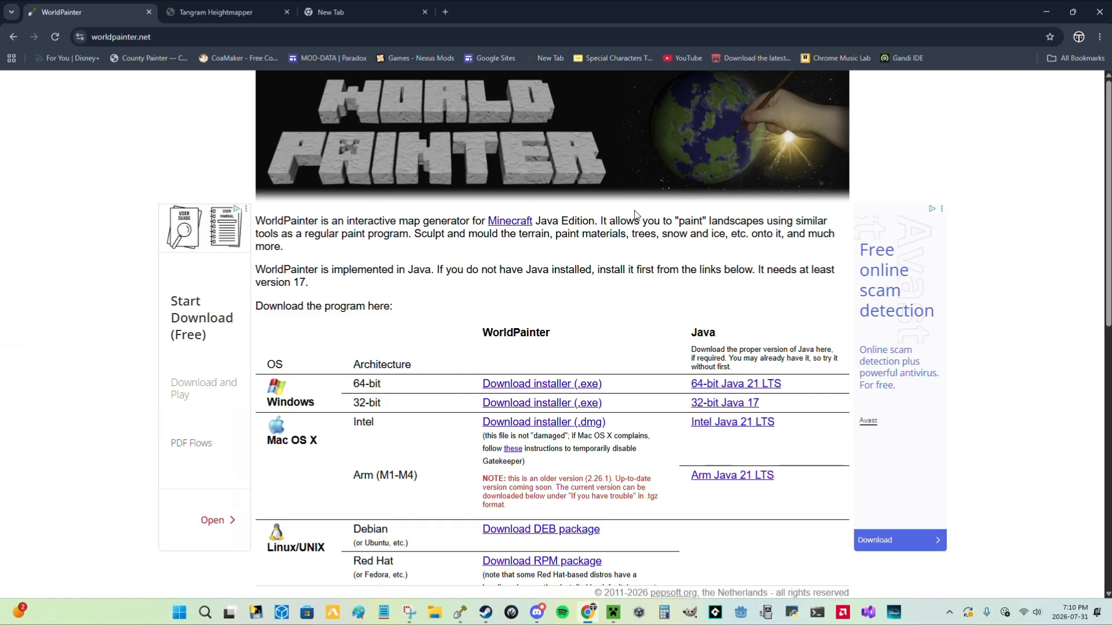
{"action": "left_click", "coordinate": [459, 614]}
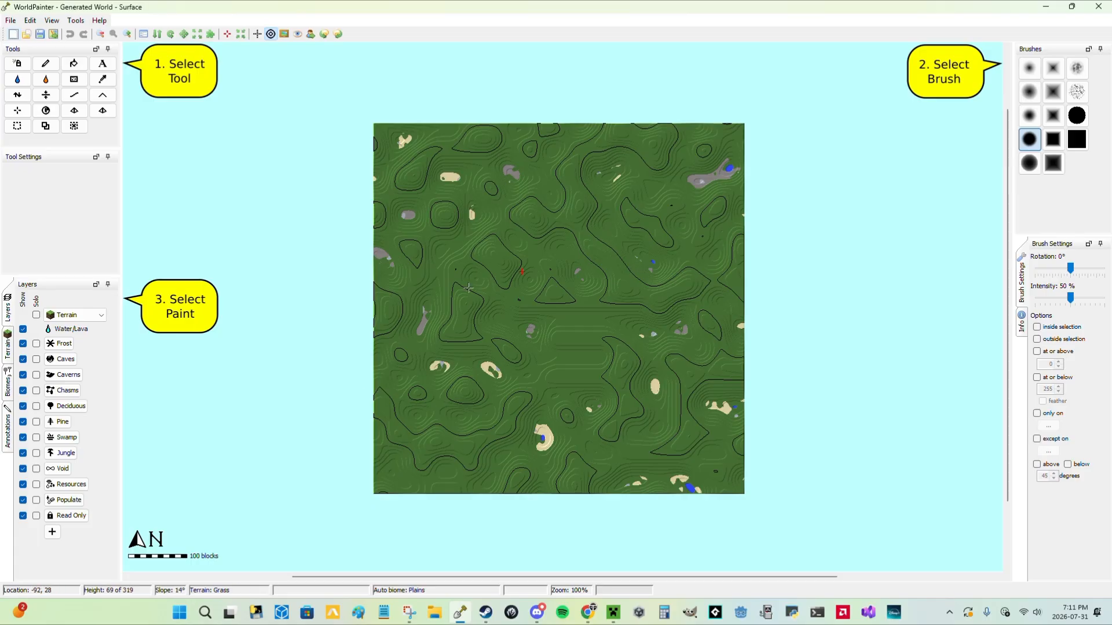
{"action": "left_click", "coordinate": [586, 614]}
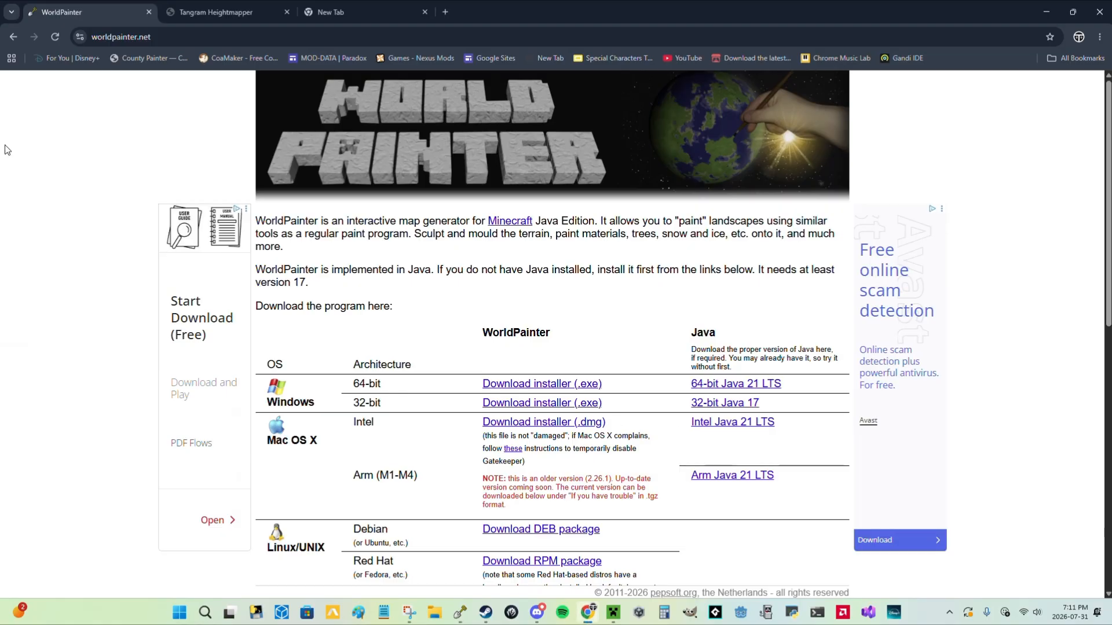
{"action": "left_click_drag", "start_coordinate": [172, 36], "coordinate": [84, 49]}
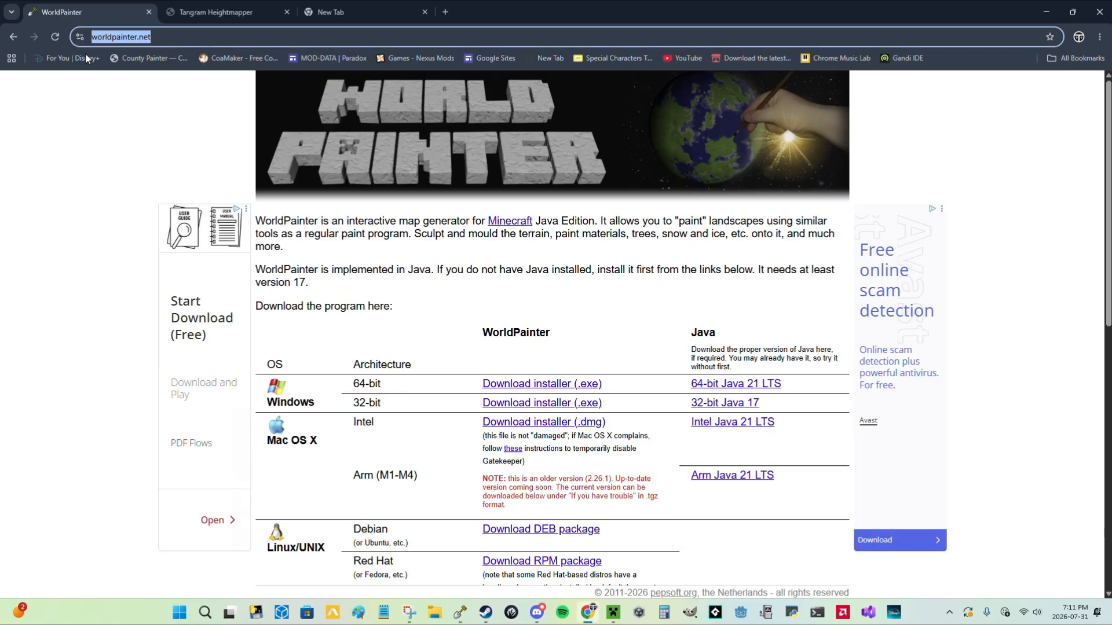
{"action": "left_click", "coordinate": [142, 92]}
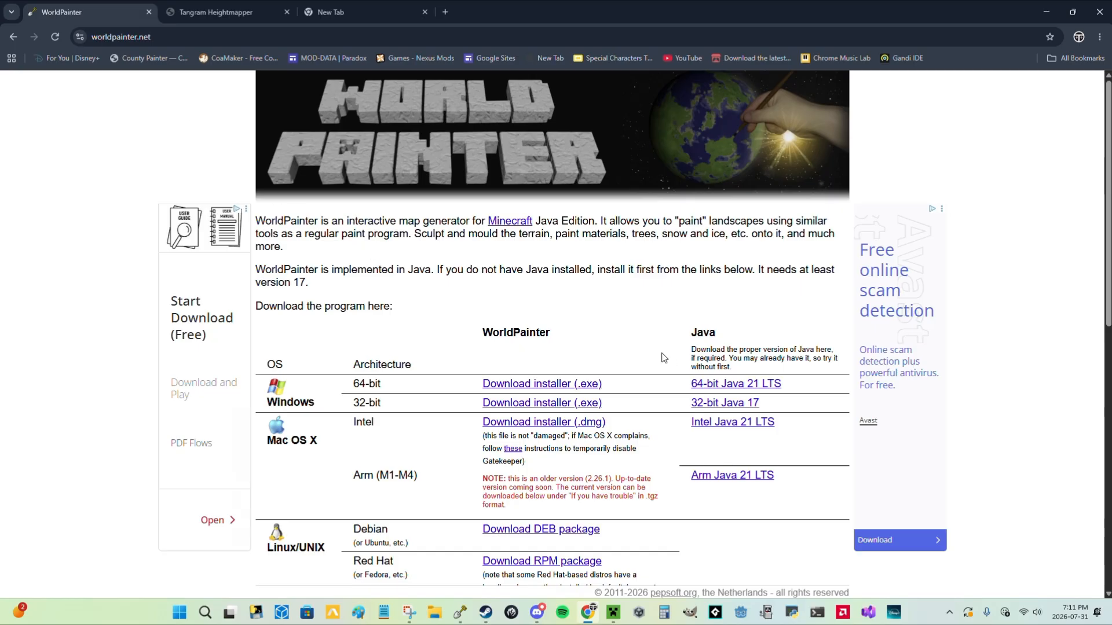
{"action": "scroll", "coordinate": [737, 415], "scroll_direction": "down", "scroll_amount": 5}
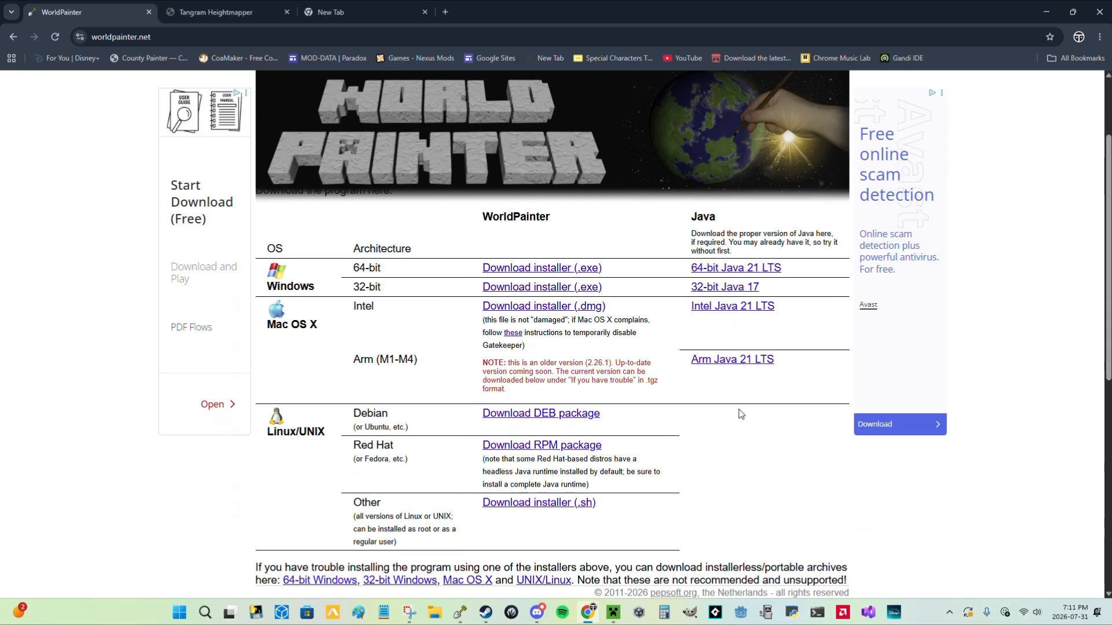
{"action": "scroll", "coordinate": [521, 394], "scroll_direction": "up", "scroll_amount": 5}
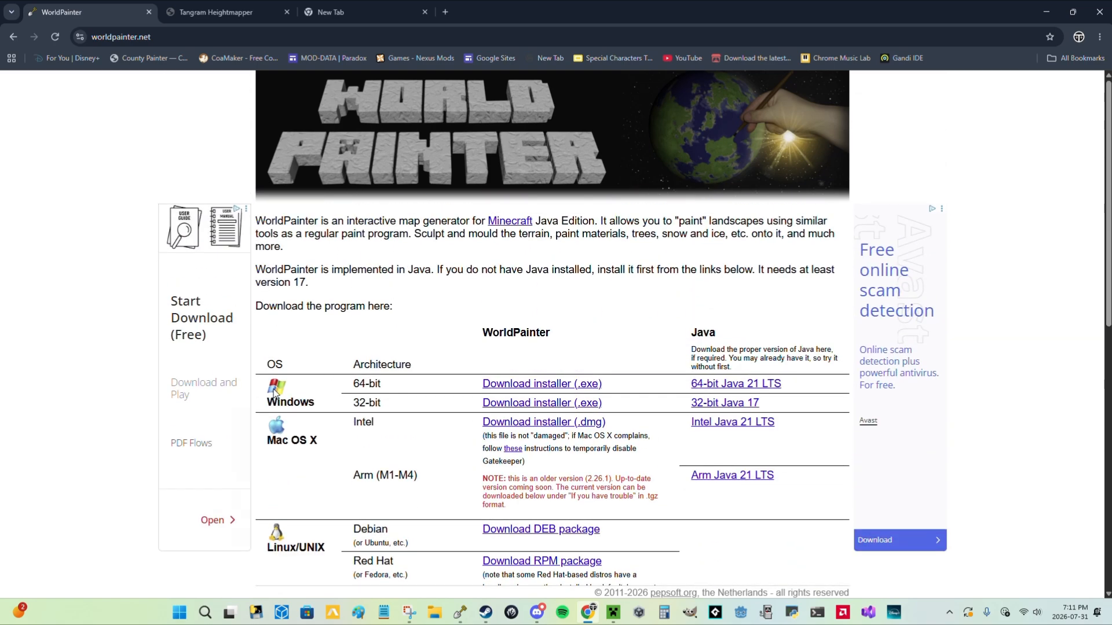
{"action": "scroll", "coordinate": [462, 451], "scroll_direction": "down", "scroll_amount": 4}
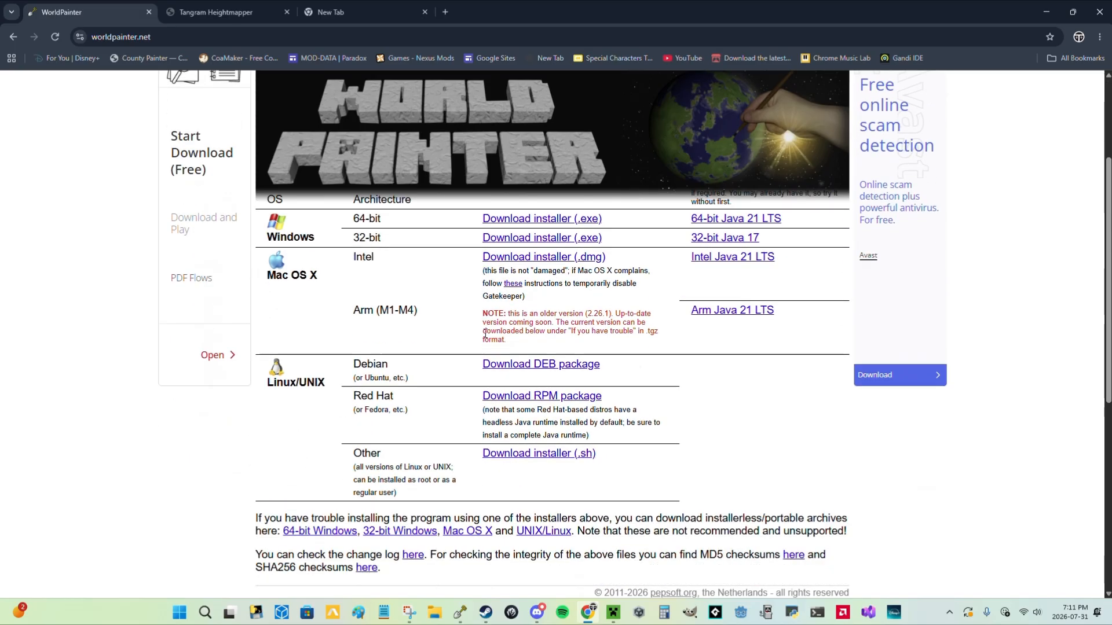
{"action": "scroll", "coordinate": [770, 391], "scroll_direction": "up", "scroll_amount": 2}
{"action": "scroll", "coordinate": [770, 390], "scroll_direction": "up", "scroll_amount": 2}
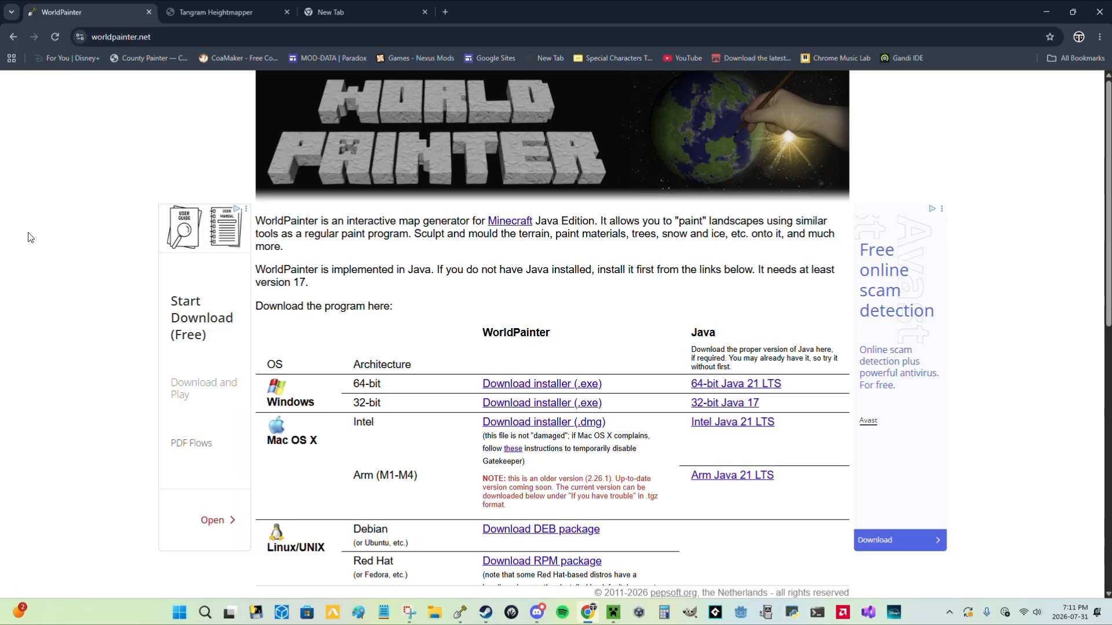
Open the Tangram Heightmapper page and bring western North America into closer view.
{"action": "left_click", "coordinate": [220, 9]}
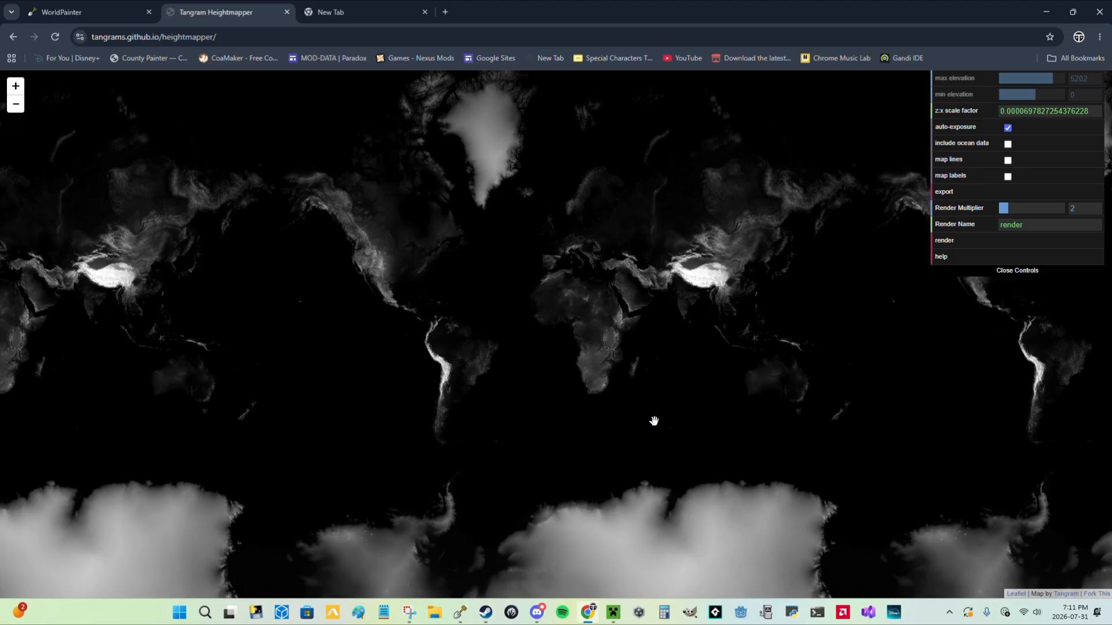
{"action": "scroll", "coordinate": [365, 259], "scroll_direction": "up", "scroll_amount": 3}
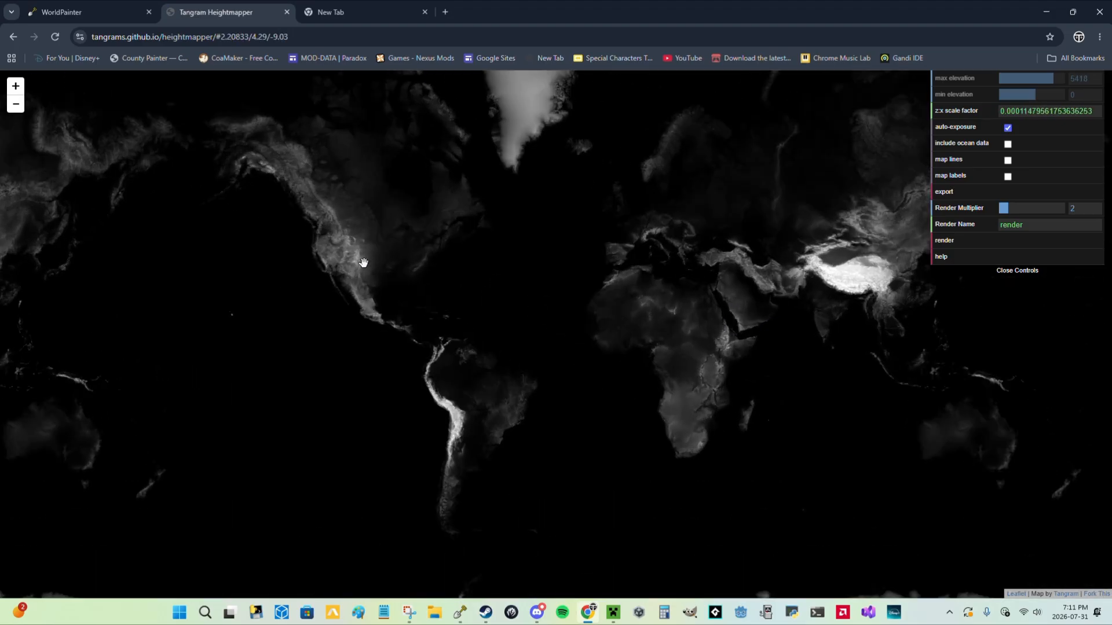
{"action": "scroll", "coordinate": [284, 262], "scroll_direction": "up", "scroll_amount": 2}
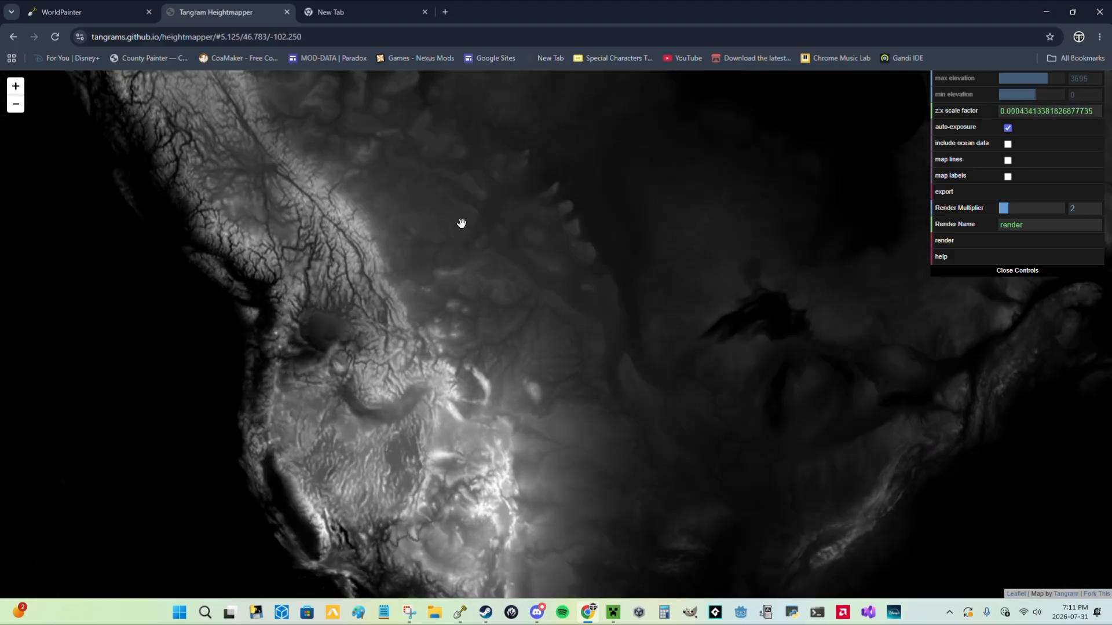
{"action": "scroll", "coordinate": [461, 223], "scroll_direction": "up", "scroll_amount": 2}
Try the heightmap with auto-exposure off and a minimum elevation of -10916, and turn auto-exposure back on.
{"action": "left_click", "coordinate": [1007, 128]}
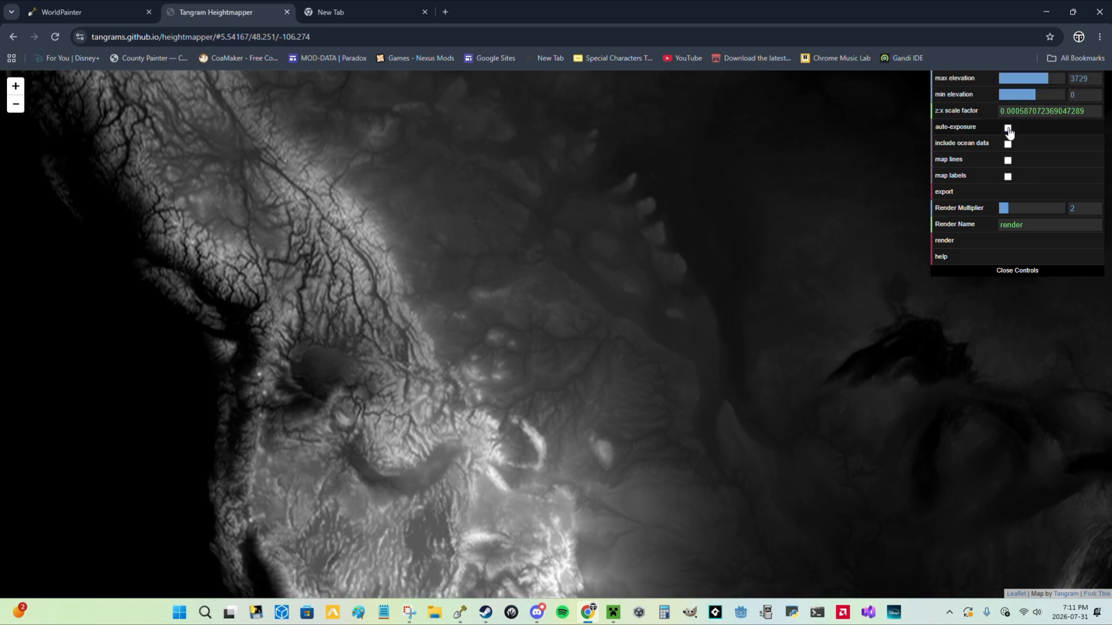
{"action": "left_click_drag", "start_coordinate": [1028, 95], "coordinate": [839, 97]}
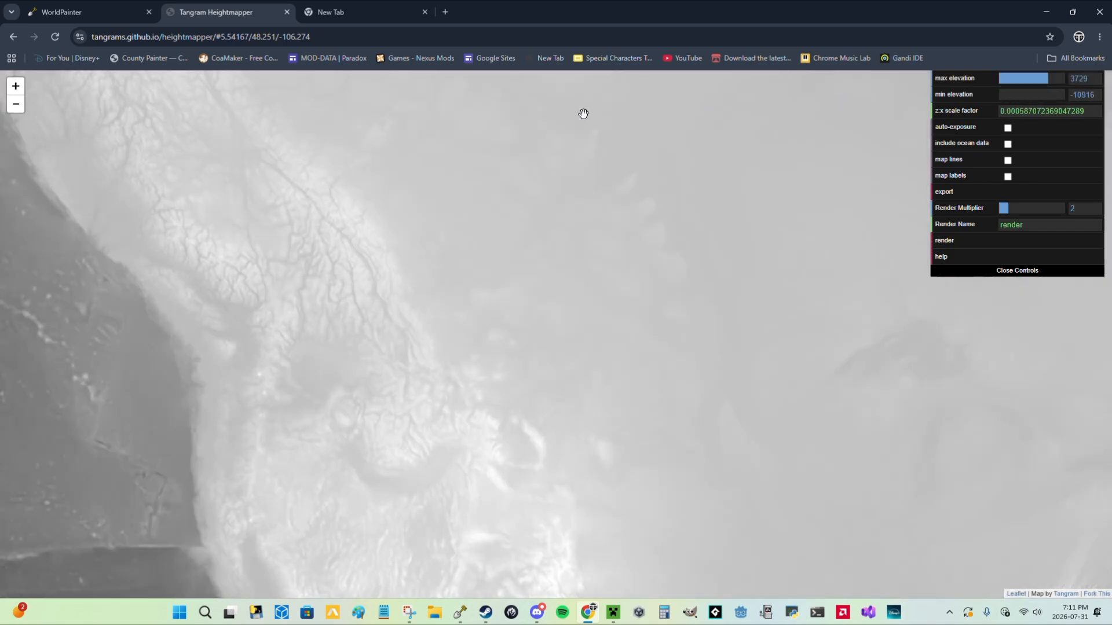
{"action": "scroll", "coordinate": [563, 215], "scroll_direction": "down", "scroll_amount": 2}
{"action": "scroll", "coordinate": [522, 373], "scroll_direction": "down", "scroll_amount": 3}
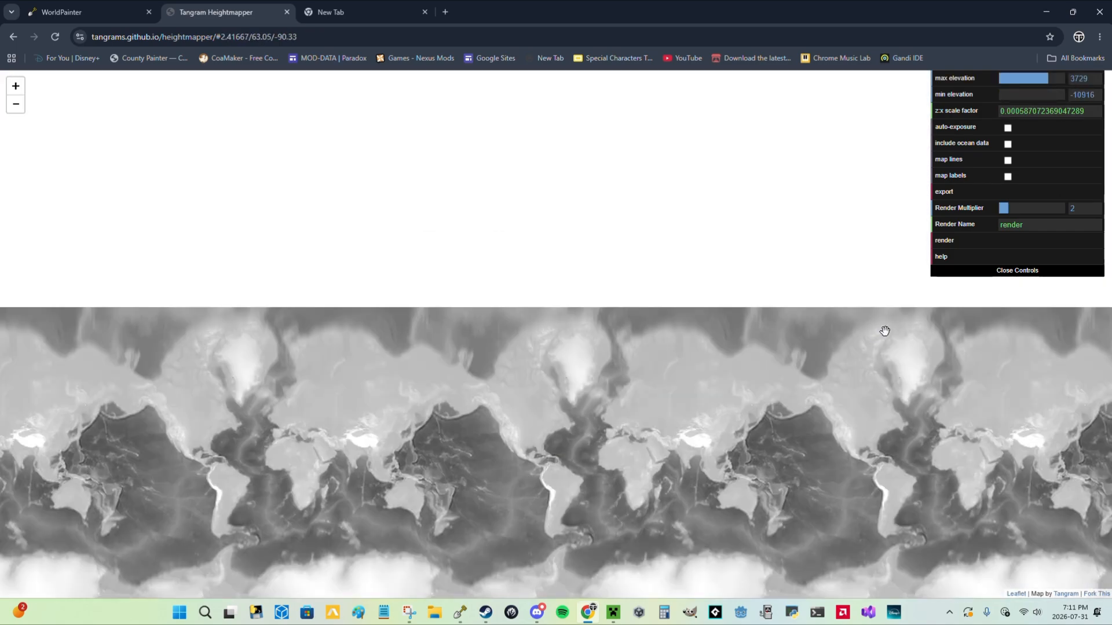
{"action": "left_click", "coordinate": [1008, 128]}
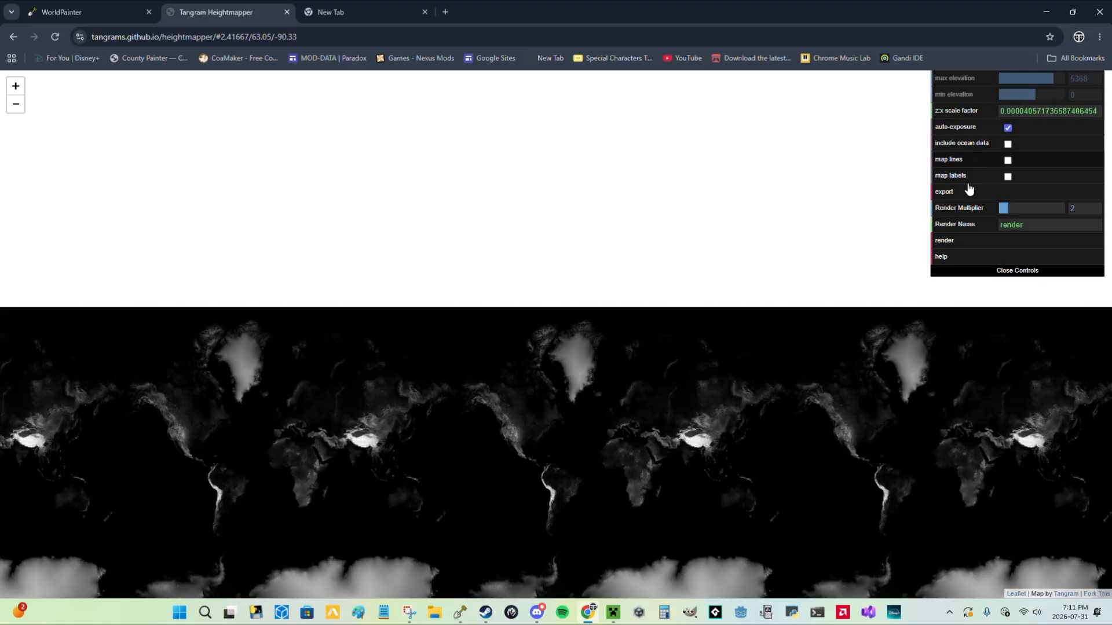
Examine the mountain relief of western North America on the heightmap, from the northern coast down to Mexico.
{"action": "scroll", "coordinate": [398, 402], "scroll_direction": "up", "scroll_amount": 4}
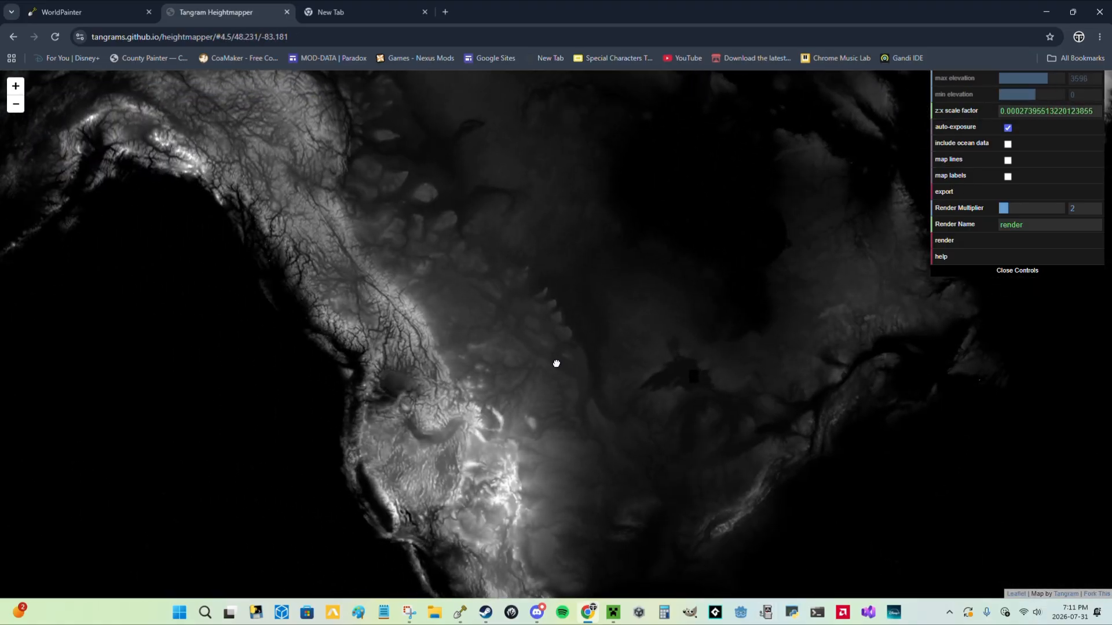
{"action": "scroll", "coordinate": [484, 354], "scroll_direction": "up", "scroll_amount": 3}
{"action": "mouse_move", "coordinate": [556, 364]}
{"action": "left_mouse_down"}
{"action": "mouse_move", "coordinate": [504, 365]}
{"action": "mouse_move", "coordinate": [555, 378]}
{"action": "left_mouse_up"}
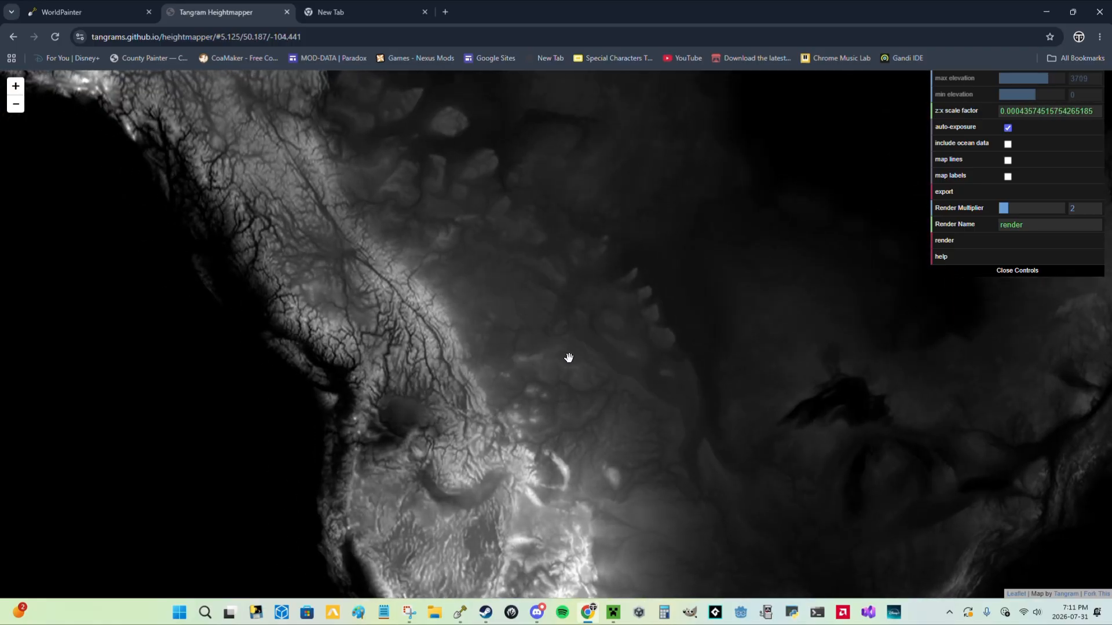
{"action": "scroll", "coordinate": [551, 352], "scroll_direction": "up", "scroll_amount": 1}
{"action": "left_click_drag", "start_coordinate": [509, 273], "coordinate": [687, 313]}
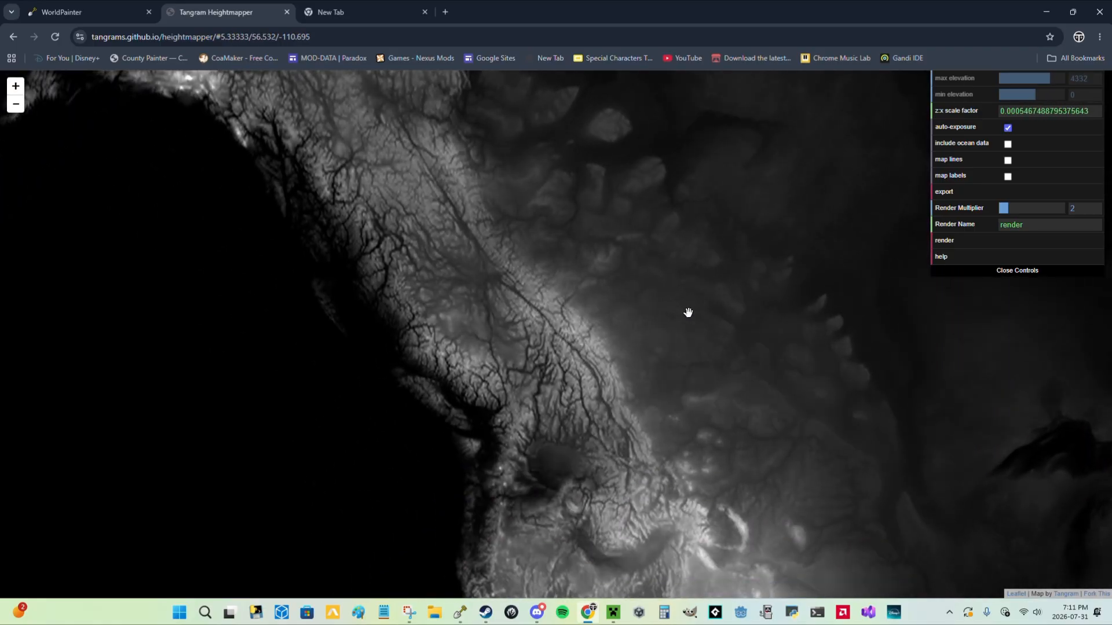
{"action": "scroll", "coordinate": [745, 409], "scroll_direction": "up", "scroll_amount": 1}
{"action": "left_click_drag", "start_coordinate": [777, 422], "coordinate": [713, 303]}
{"action": "left_click_drag", "start_coordinate": [741, 364], "coordinate": [498, 2]}
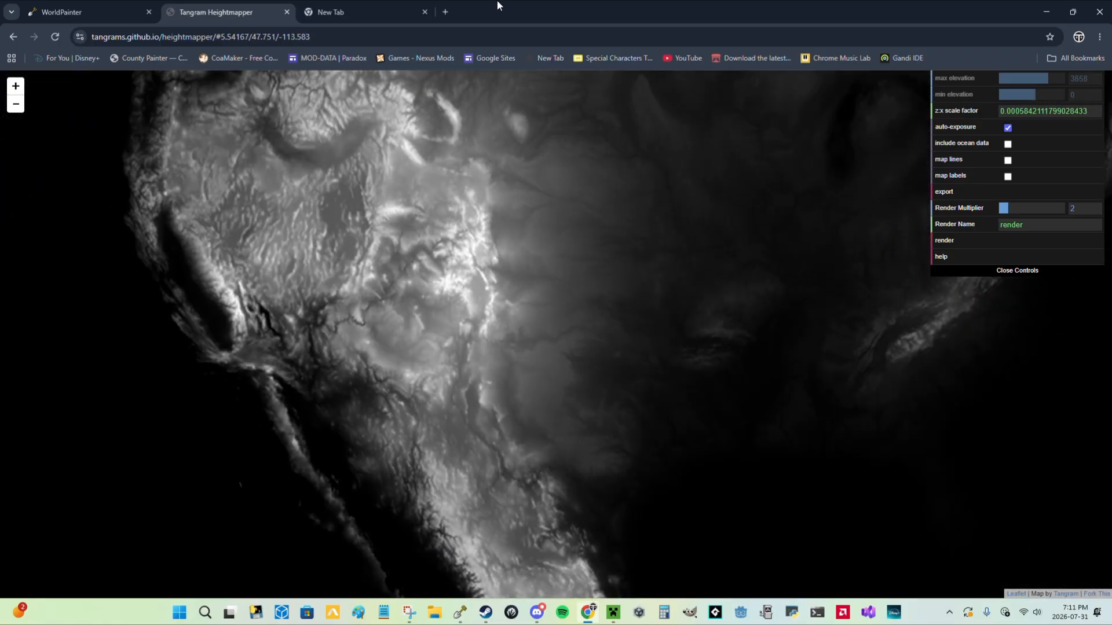
Frame the lone bright volcanic peak in central Japan on the heightmap, around latitude 35.35 and longitude 138.76.
{"action": "scroll", "coordinate": [714, 307], "scroll_direction": "down", "scroll_amount": 2}
{"action": "scroll", "coordinate": [715, 307], "scroll_direction": "down", "scroll_amount": 2}
{"action": "left_click_drag", "start_coordinate": [873, 318], "coordinate": [289, 324]}
{"action": "mouse_move", "coordinate": [987, 280]}
{"action": "left_mouse_down"}
{"action": "mouse_move", "coordinate": [789, 321]}
{"action": "mouse_move", "coordinate": [454, 338]}
{"action": "left_mouse_up"}
{"action": "left_click_drag", "start_coordinate": [767, 310], "coordinate": [345, 348]}
{"action": "left_click_drag", "start_coordinate": [788, 343], "coordinate": [520, 294]}
{"action": "left_click_drag", "start_coordinate": [856, 441], "coordinate": [503, 385]}
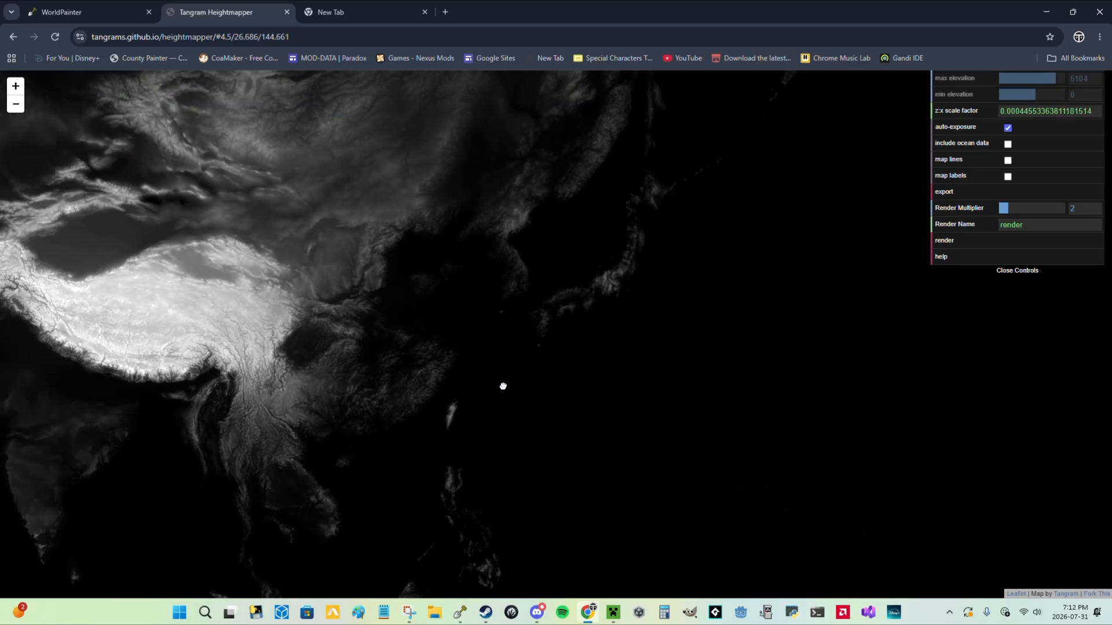
{"action": "scroll", "coordinate": [597, 313], "scroll_direction": "up", "scroll_amount": 3}
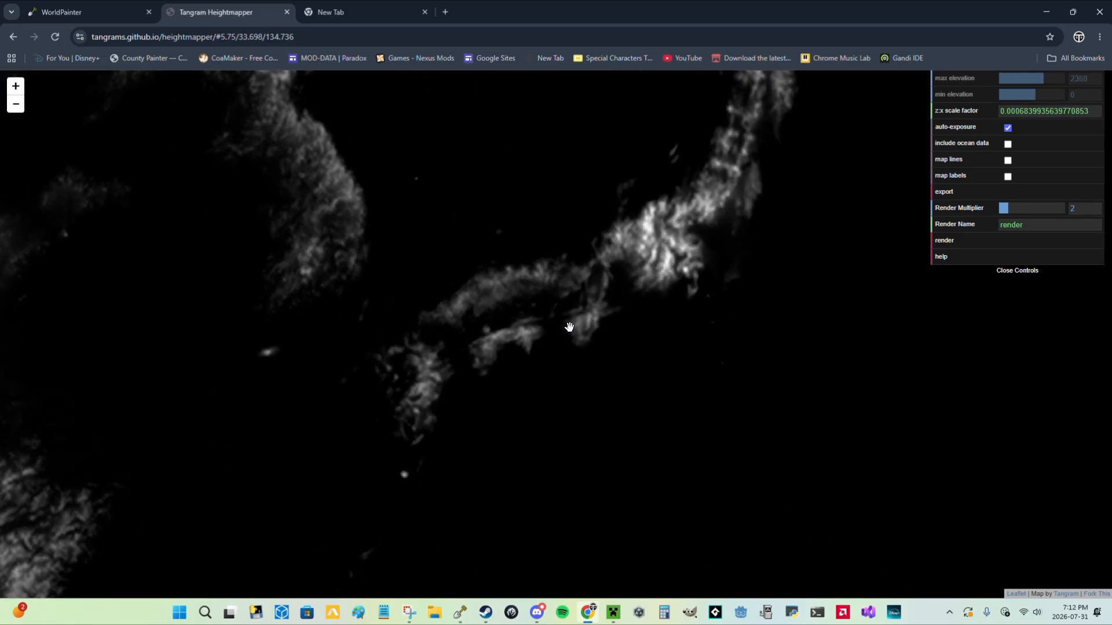
{"action": "scroll", "coordinate": [601, 358], "scroll_direction": "up", "scroll_amount": 3}
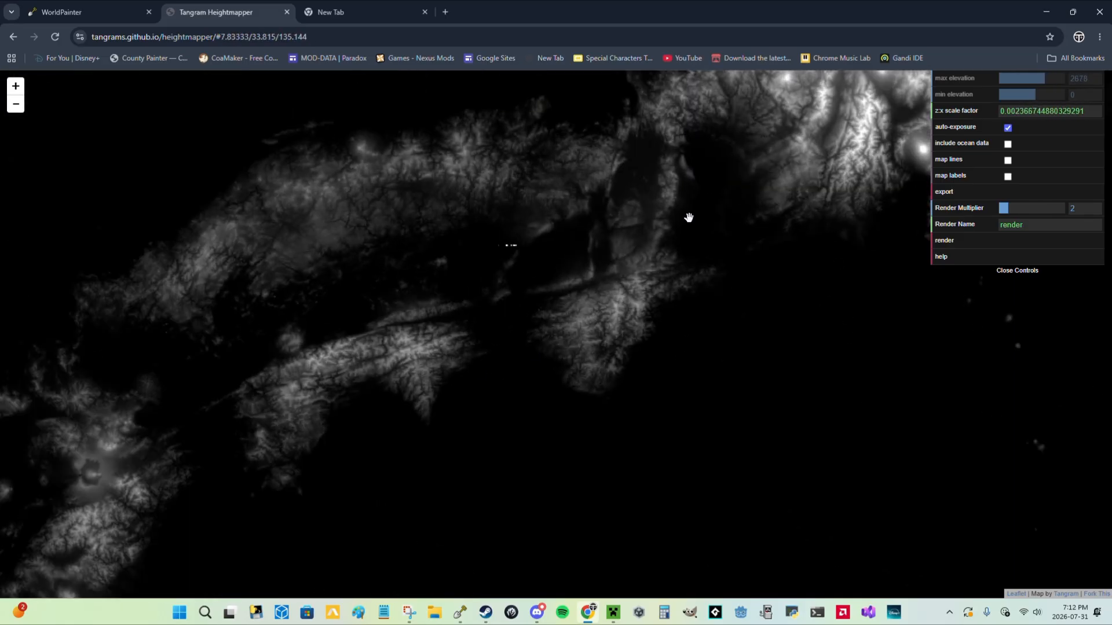
{"action": "left_click_drag", "start_coordinate": [861, 266], "coordinate": [657, 362]}
{"action": "left_click_drag", "start_coordinate": [913, 283], "coordinate": [814, 320]}
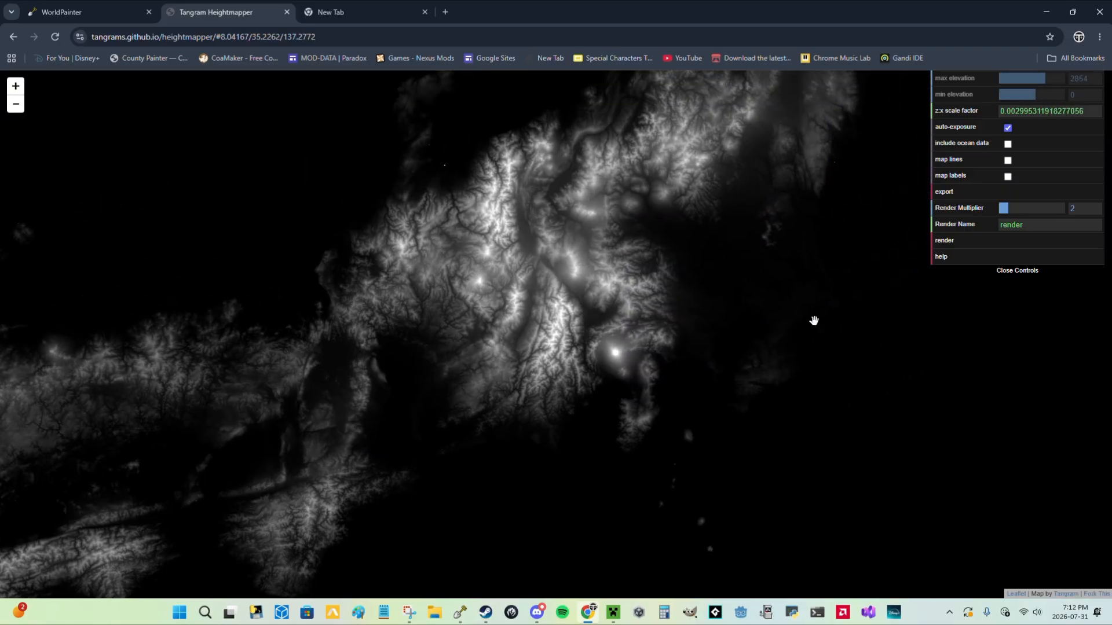
{"action": "scroll", "coordinate": [666, 329], "scroll_direction": "up", "scroll_amount": 4}
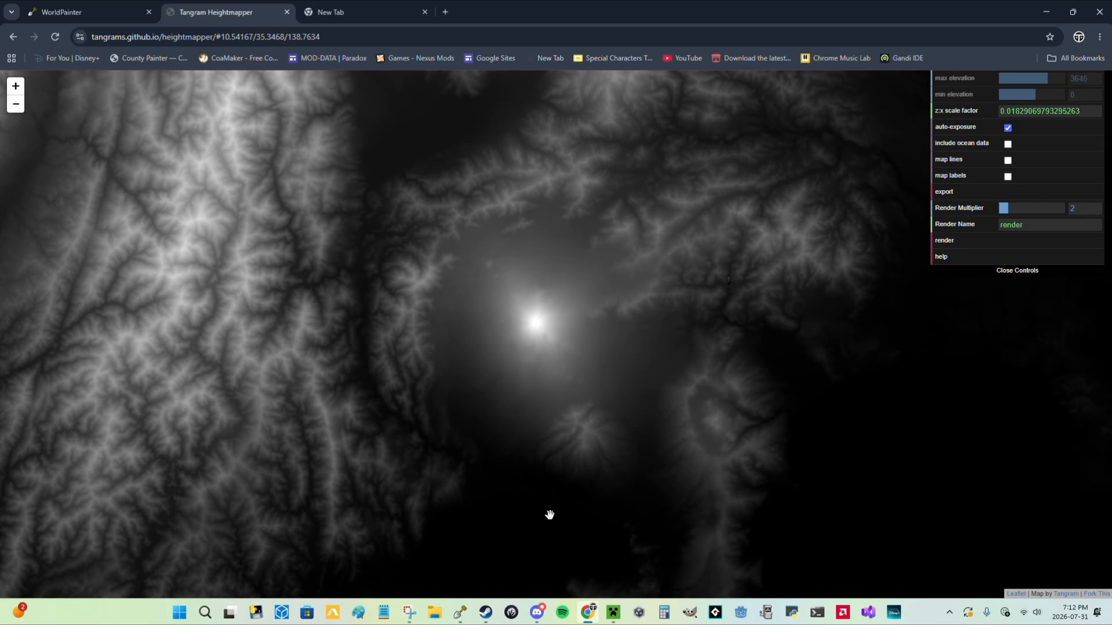
Capture a roughly square screenshot of the heightmap around the bright peak with Snipping Tool.
{"action": "left_click", "coordinate": [460, 612]}
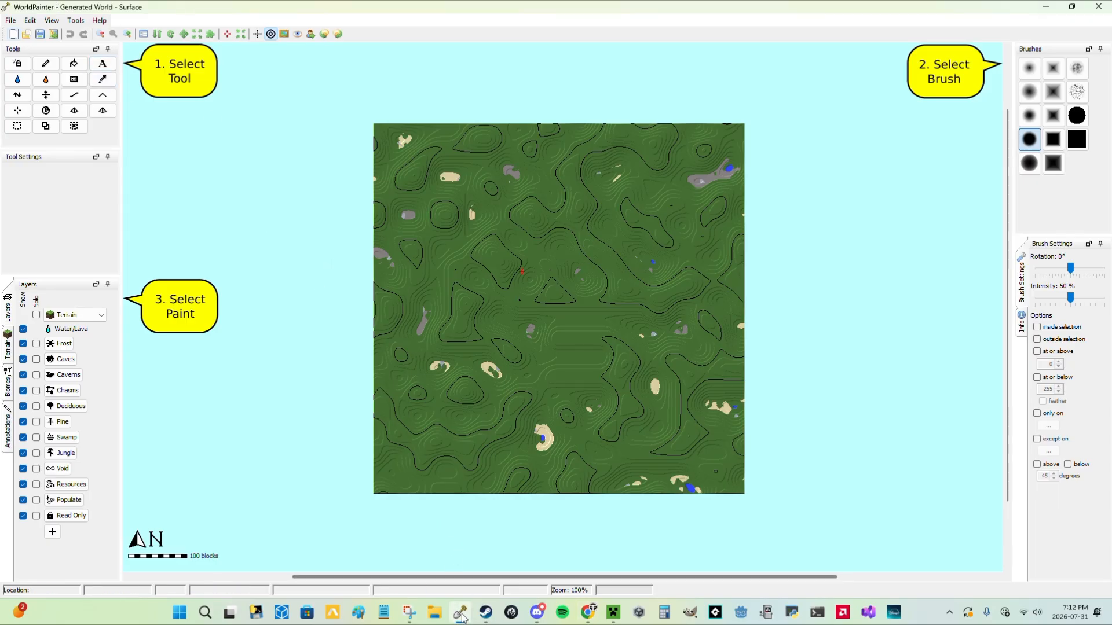
{"action": "left_click", "coordinate": [588, 612]}
{"action": "right_click", "coordinate": [414, 616]}
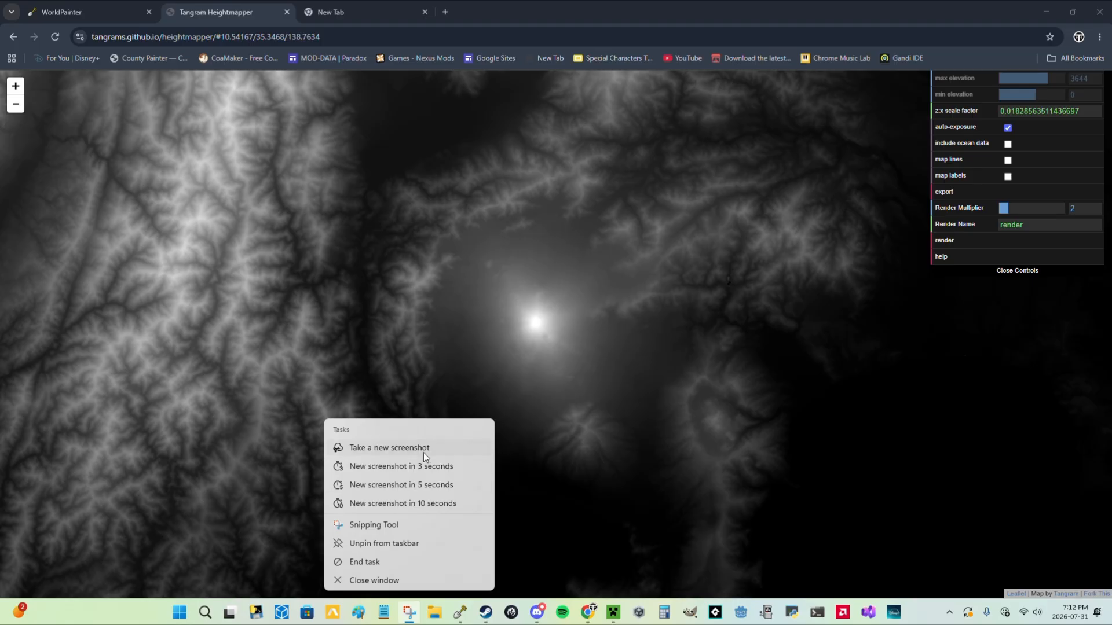
{"action": "left_click", "coordinate": [424, 454]}
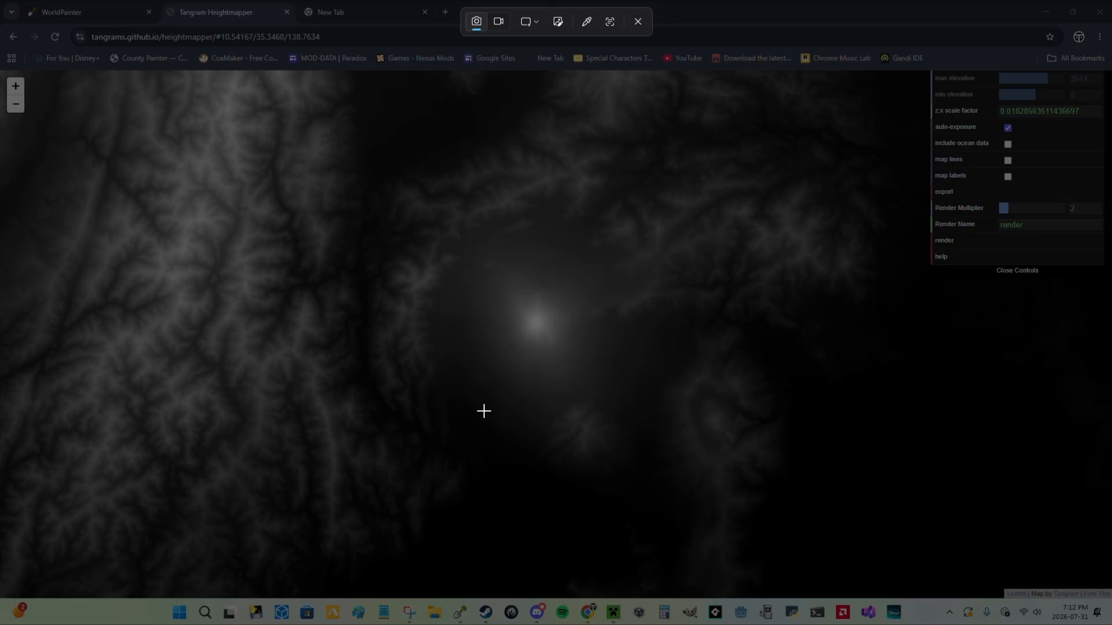
{"action": "left_click_drag", "start_coordinate": [399, 167], "coordinate": [710, 481]}
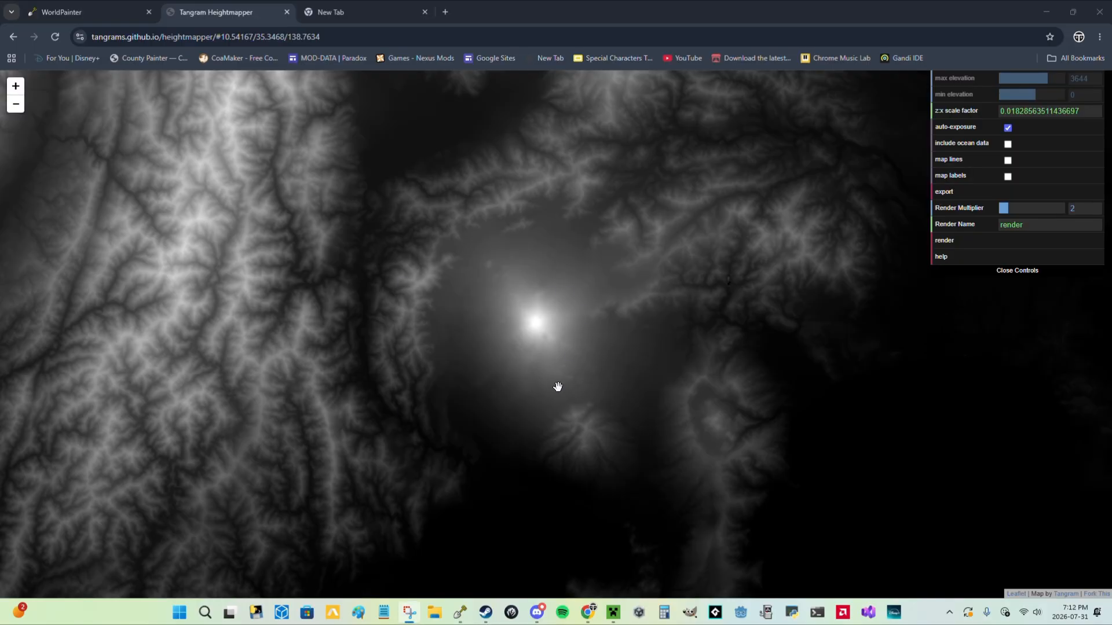
Switch to File Explorer and open the Screenshots folder inside Pictures.
{"action": "mouse_move", "coordinate": [409, 613]}
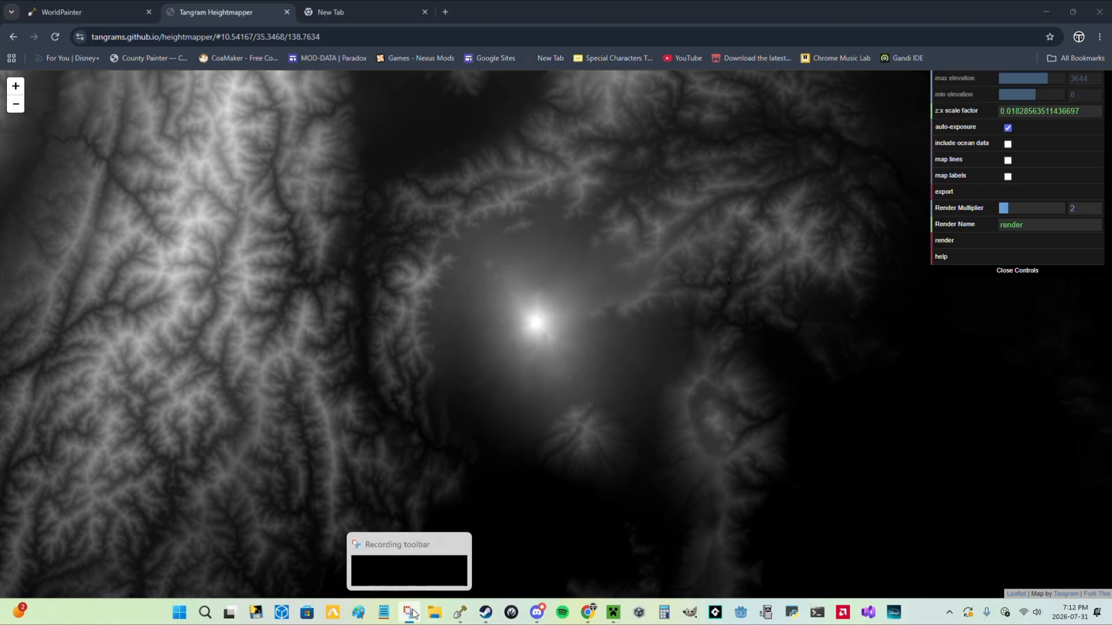
{"action": "mouse_move", "coordinate": [589, 617]}
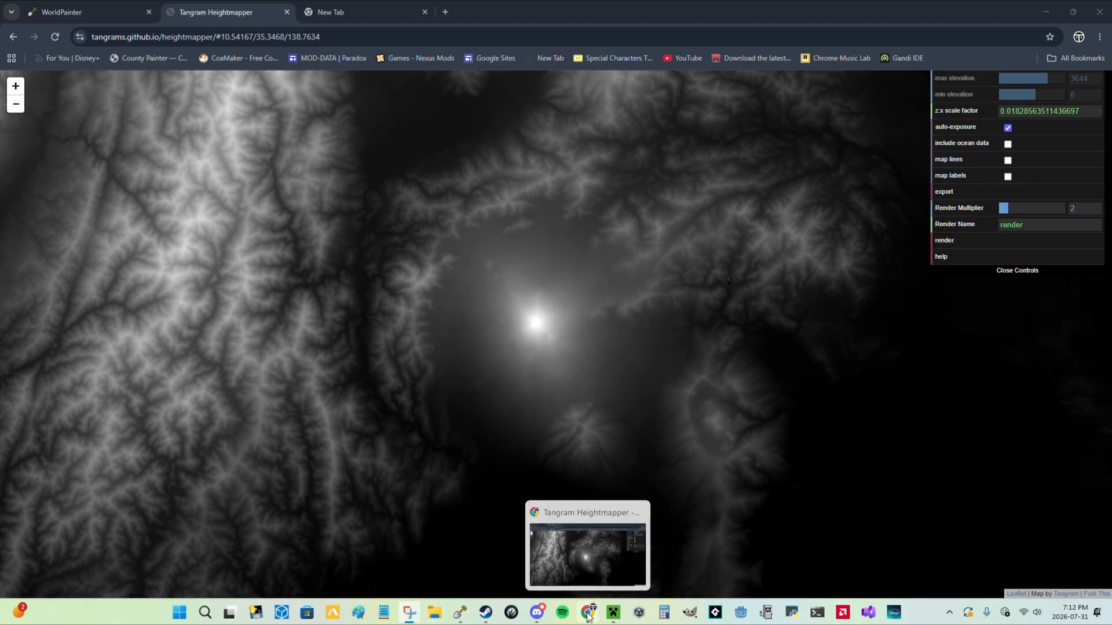
{"action": "left_click", "coordinate": [435, 613]}
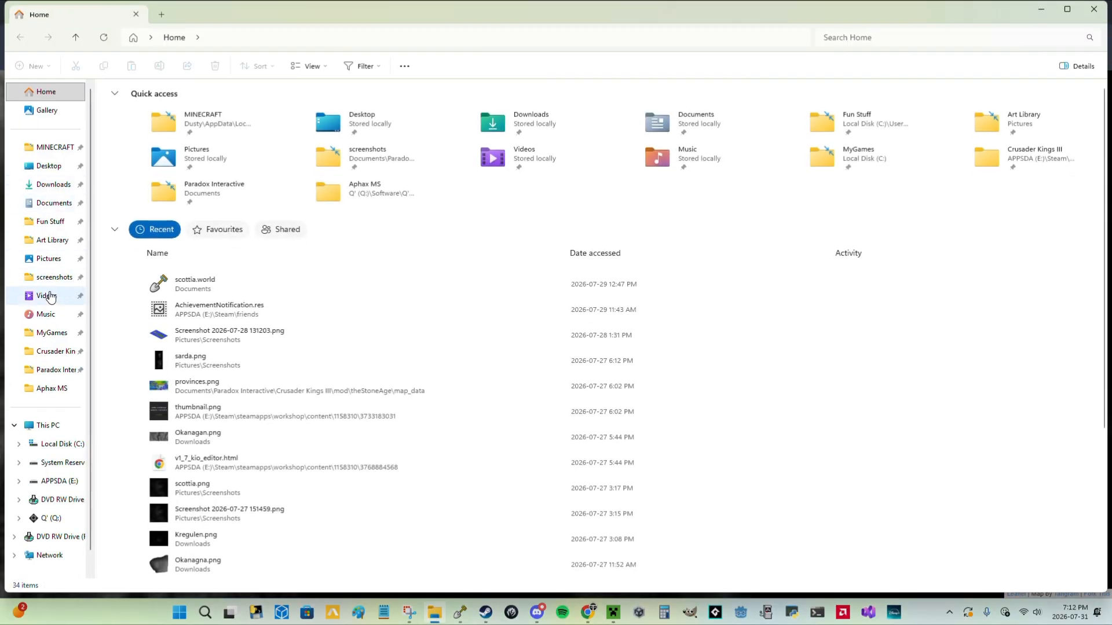
{"action": "left_click", "coordinate": [51, 259]}
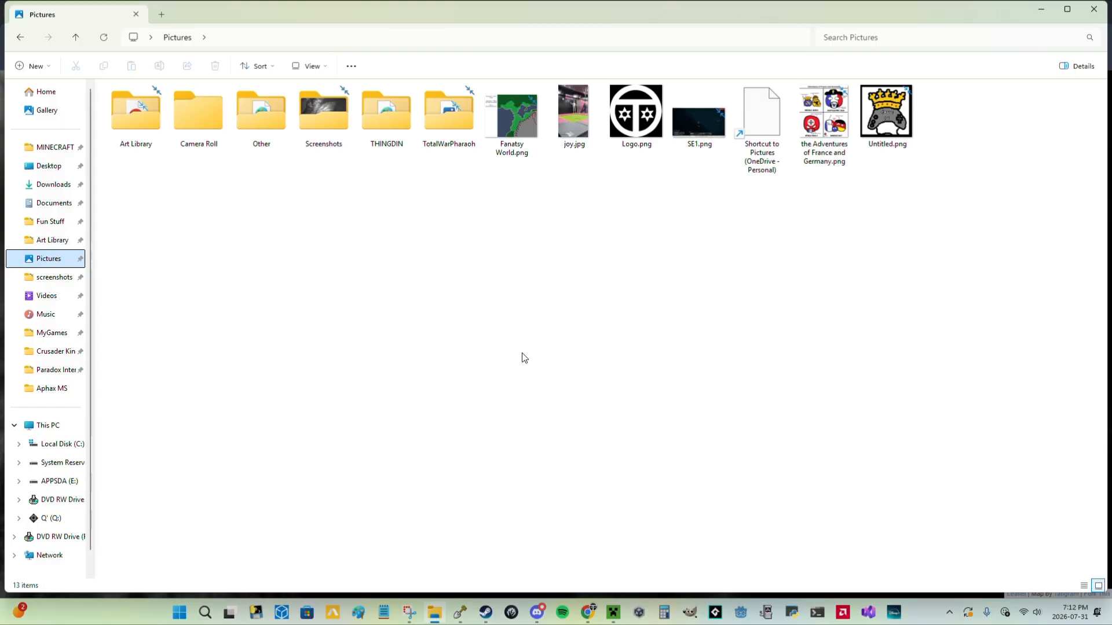
{"action": "double_click", "coordinate": [332, 132]}
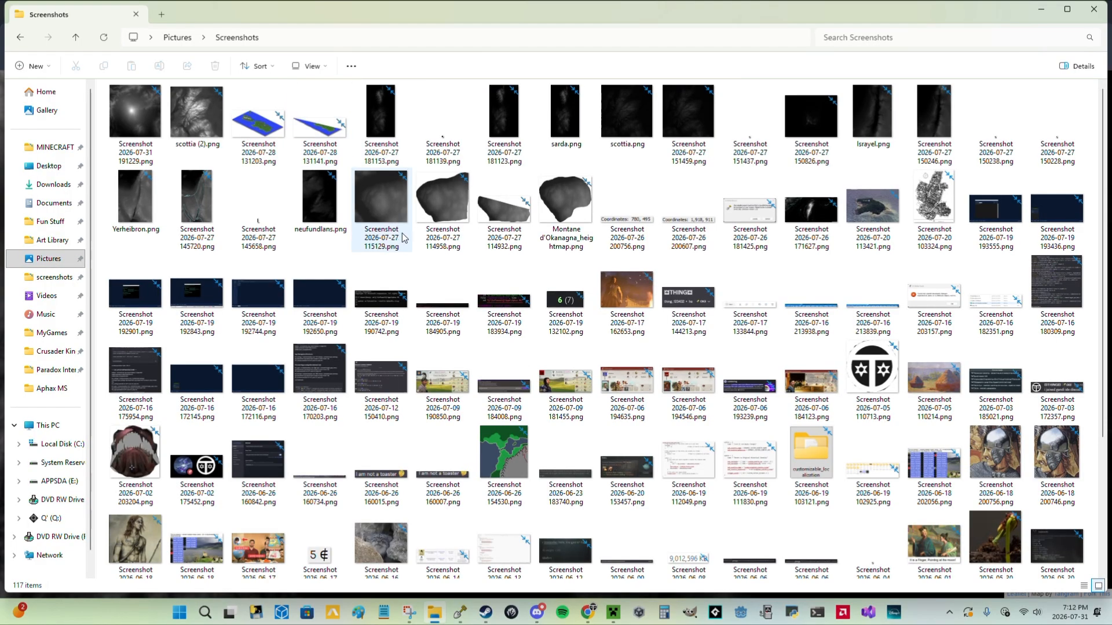
Rename the newest heightmap screenshot in the Screenshots folder as fujiyama.
{"action": "left_click", "coordinate": [144, 113]}
{"action": "left_click", "coordinate": [159, 66]}
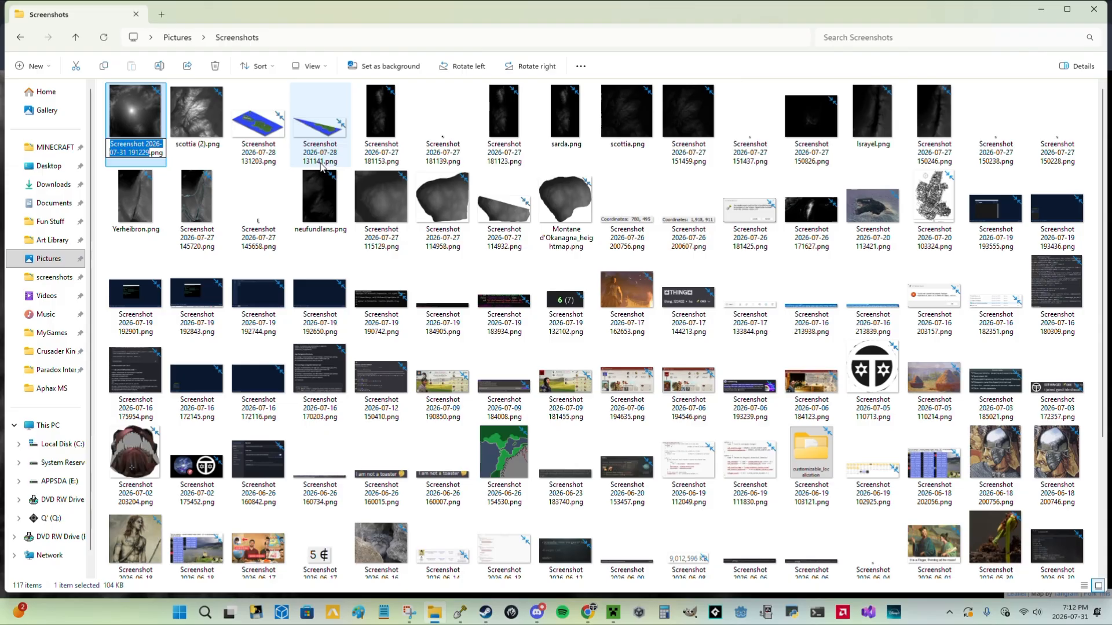
{"action": "type", "text": "fu"}
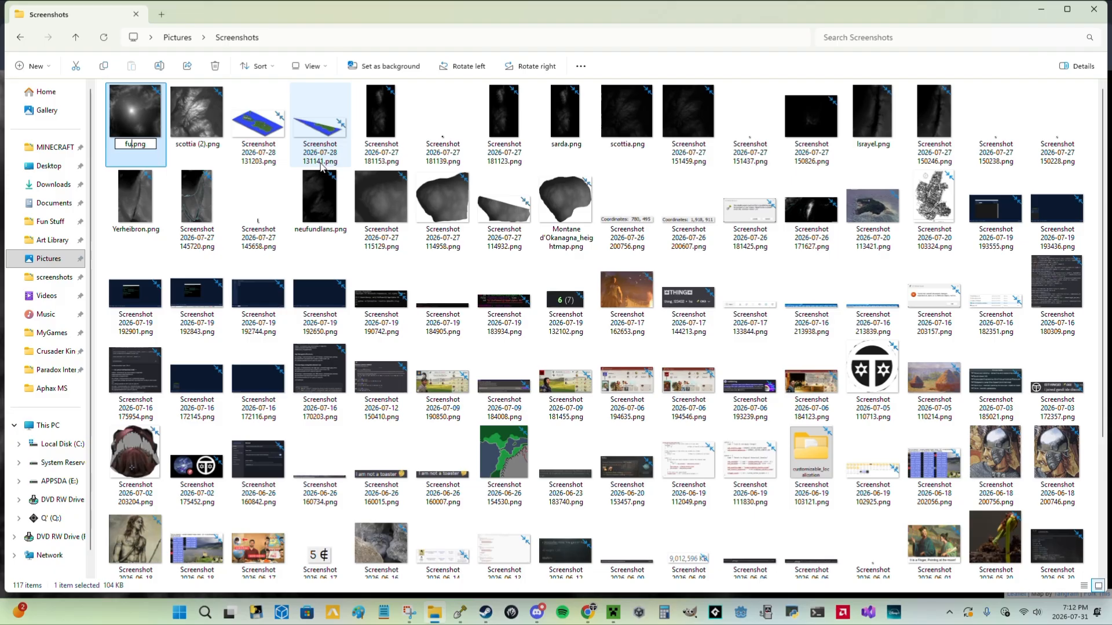
{"action": "type", "text": "jiyama"}
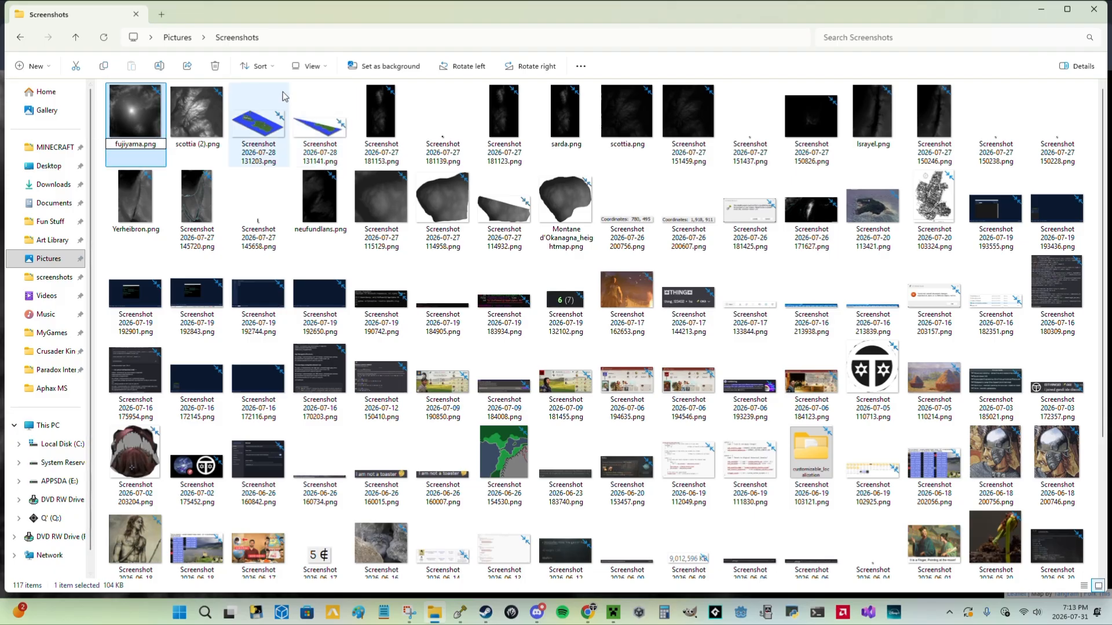
{"action": "key", "text": "Return"}
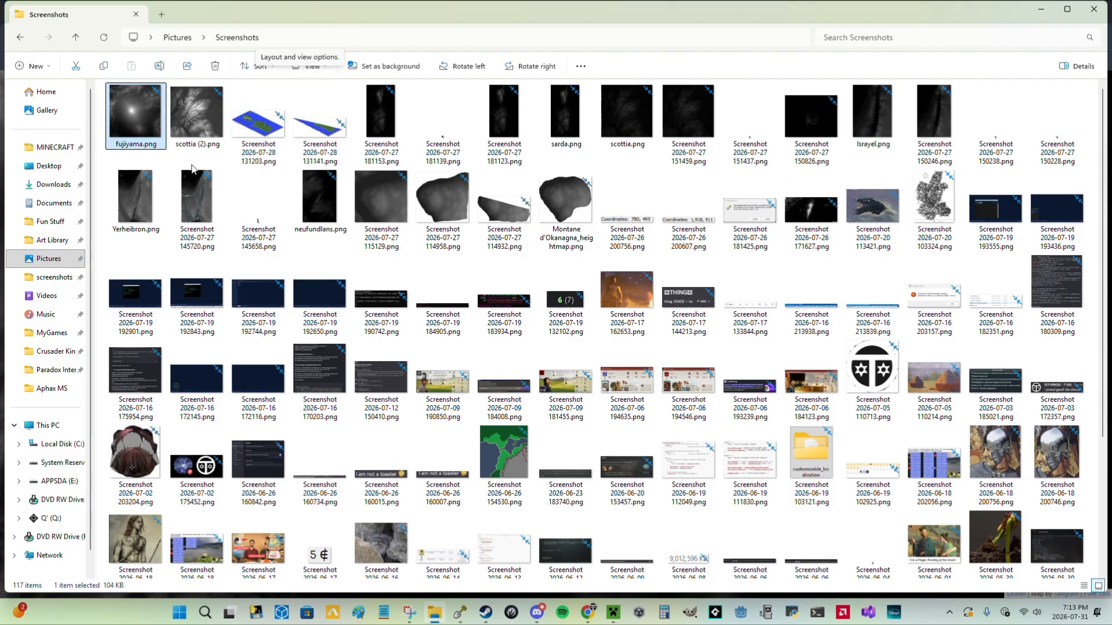
Switch to WorldPainter and load fujiyama.png from the Screenshots folder as the height map for a new world import.
{"action": "mouse_move", "coordinate": [592, 621]}
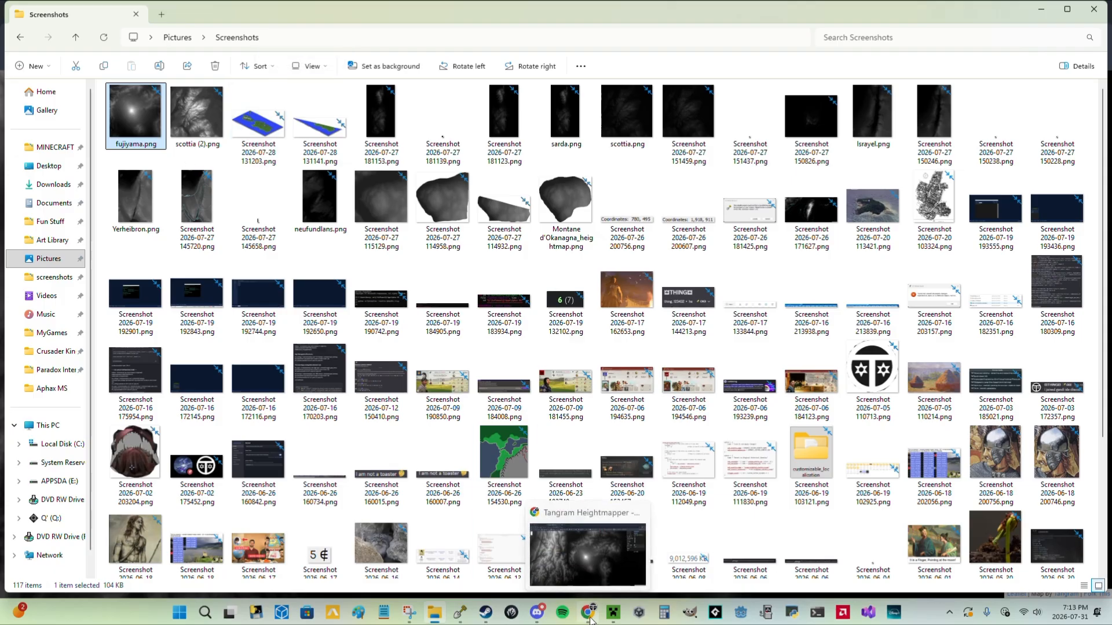
{"action": "left_click", "coordinate": [461, 612]}
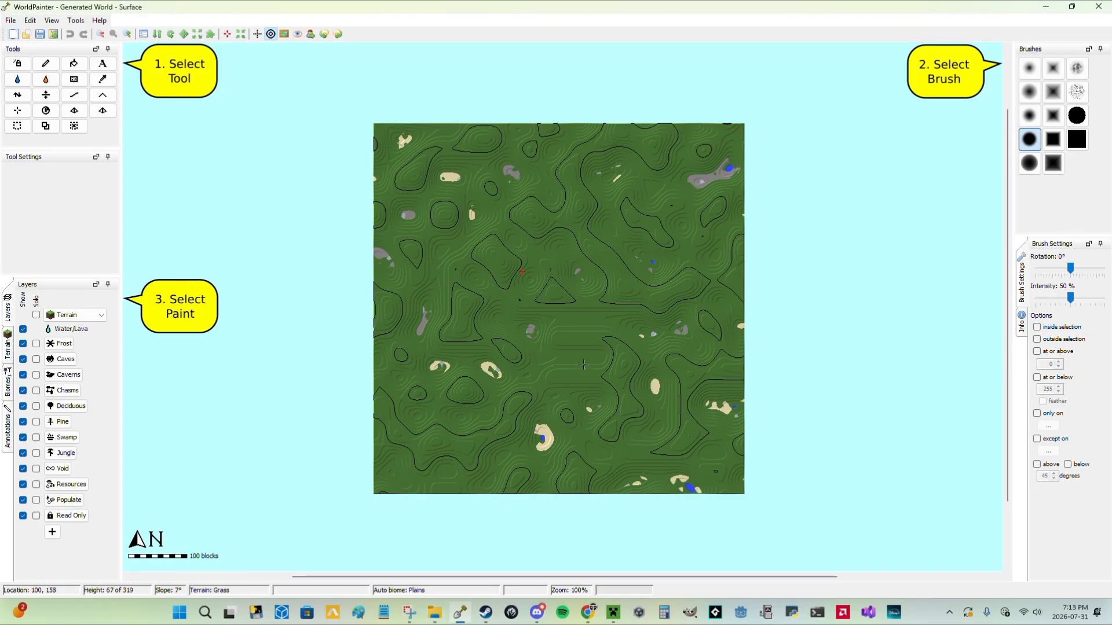
{"action": "left_click", "coordinate": [10, 21]}
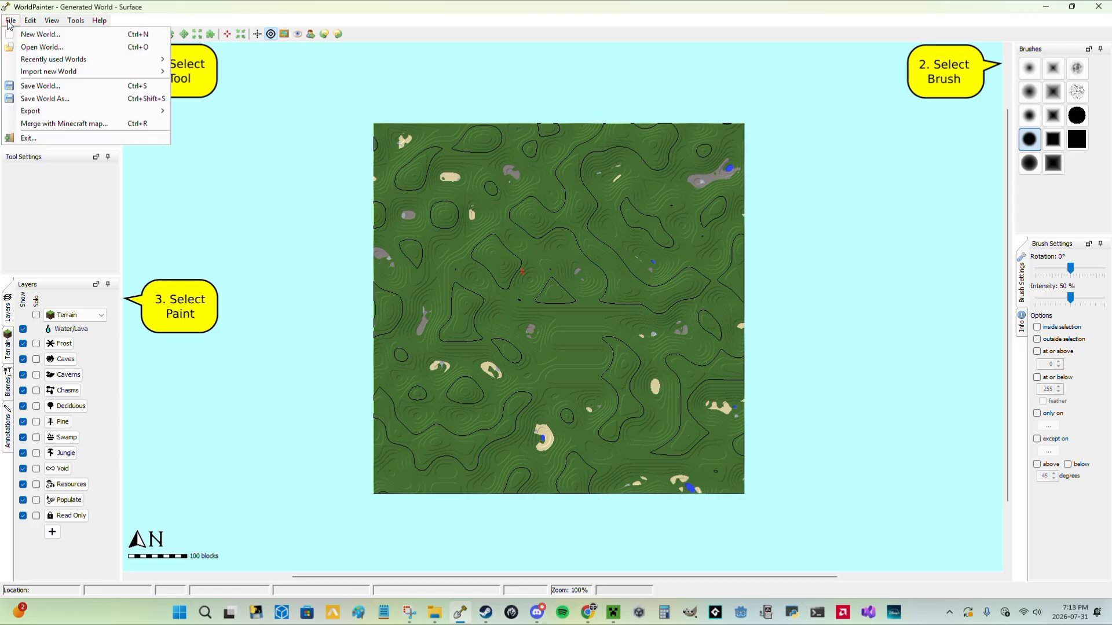
{"action": "mouse_move", "coordinate": [86, 71]}
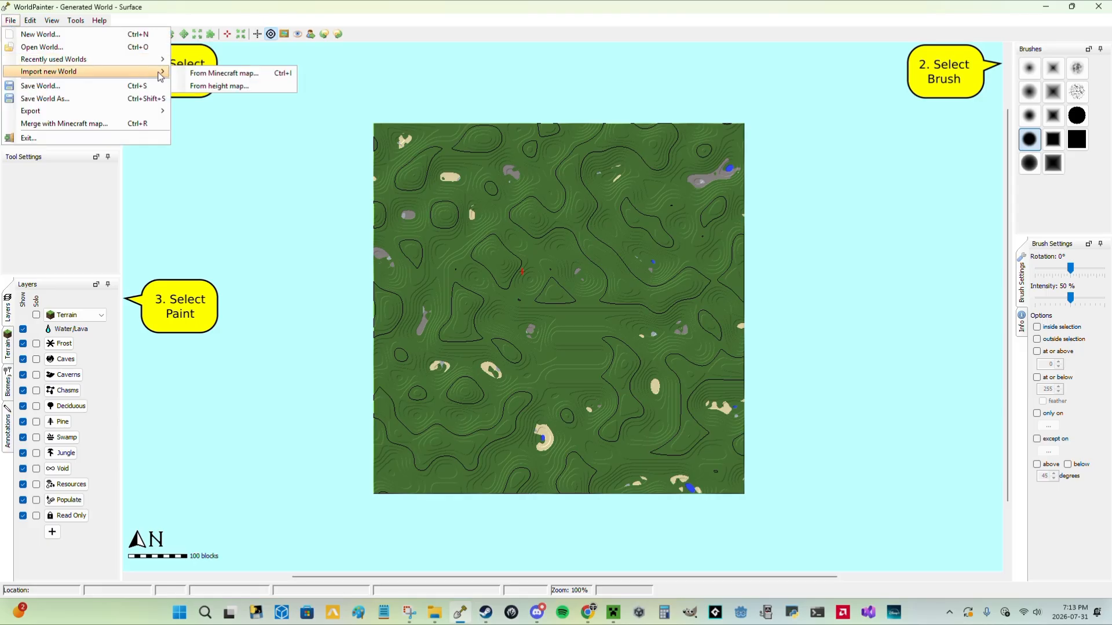
{"action": "left_click", "coordinate": [199, 85]}
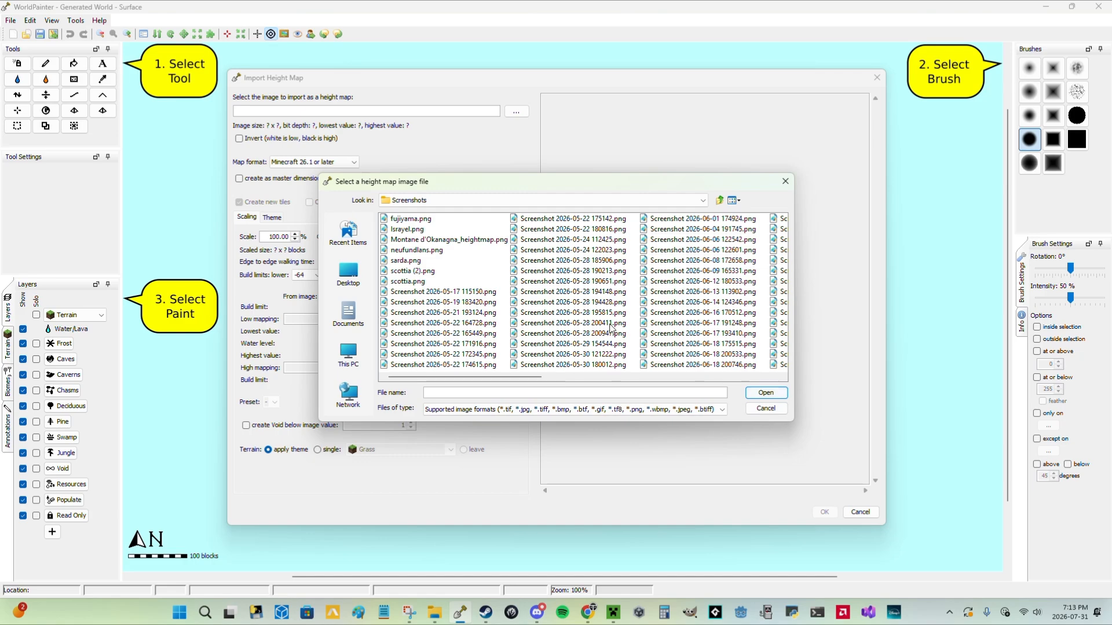
{"action": "left_click", "coordinate": [411, 218]}
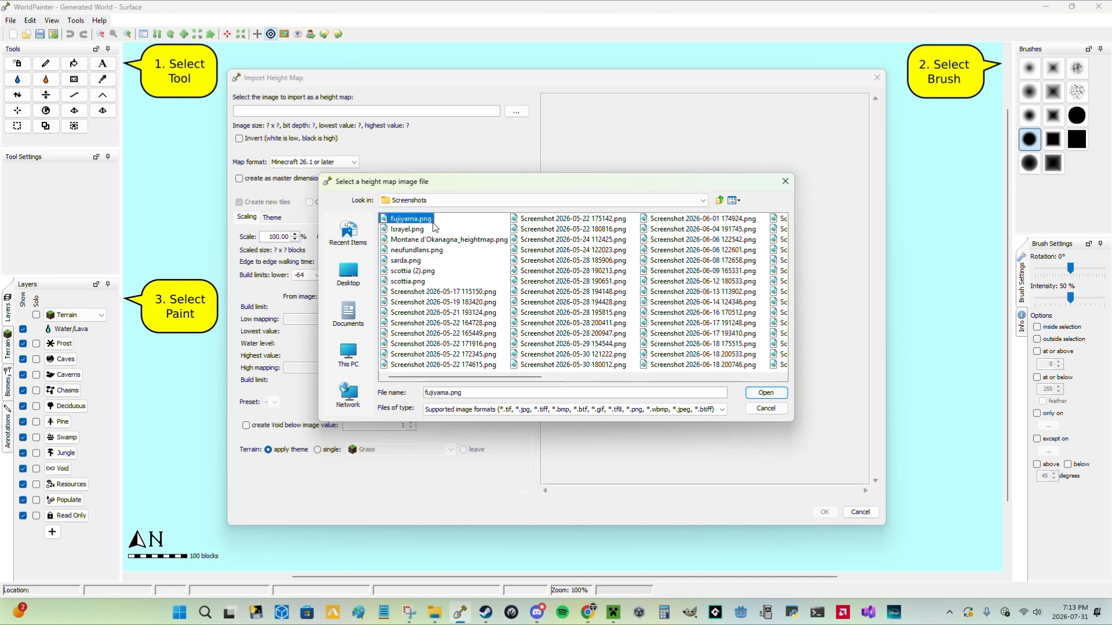
{"action": "left_click", "coordinate": [764, 395]}
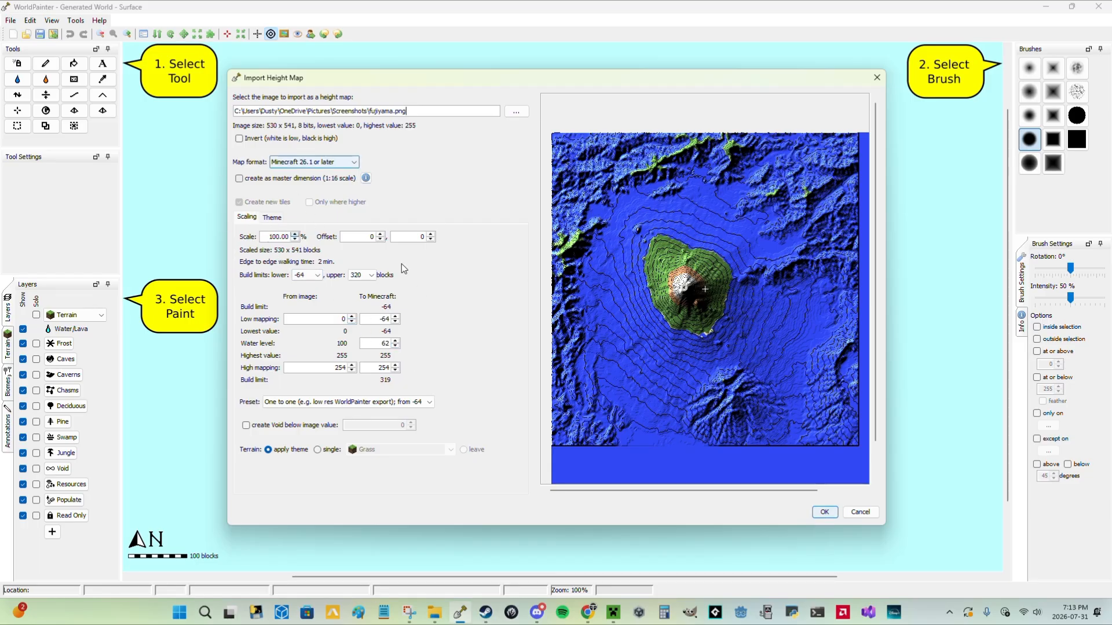
Set the lower build limit of the height map import to -128 blocks.
{"action": "left_click", "coordinate": [317, 275]}
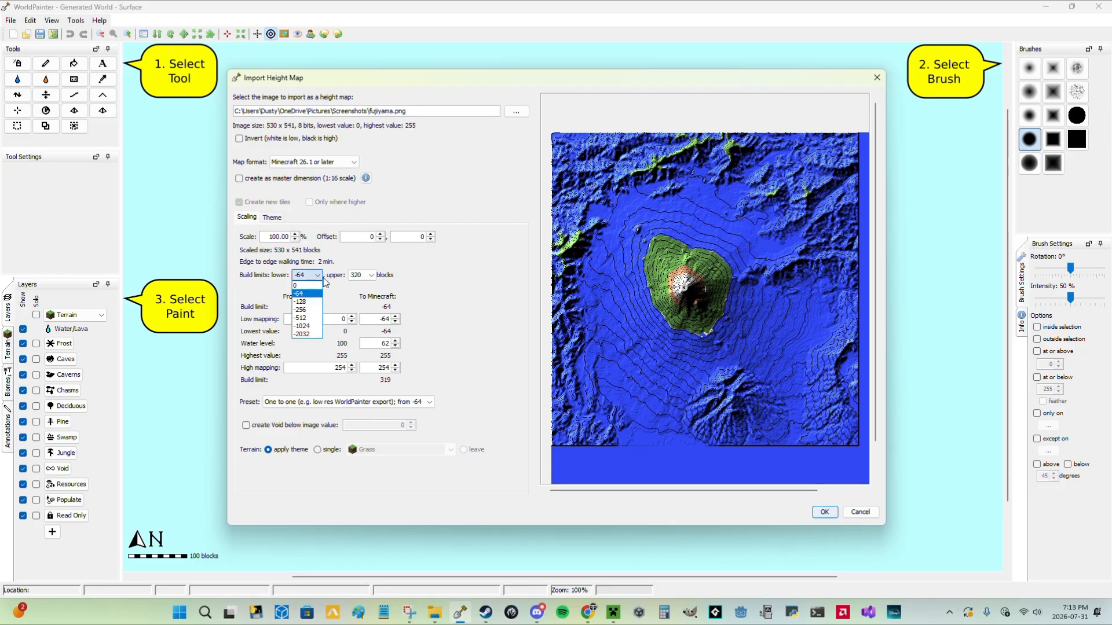
{"action": "left_click", "coordinate": [323, 278]}
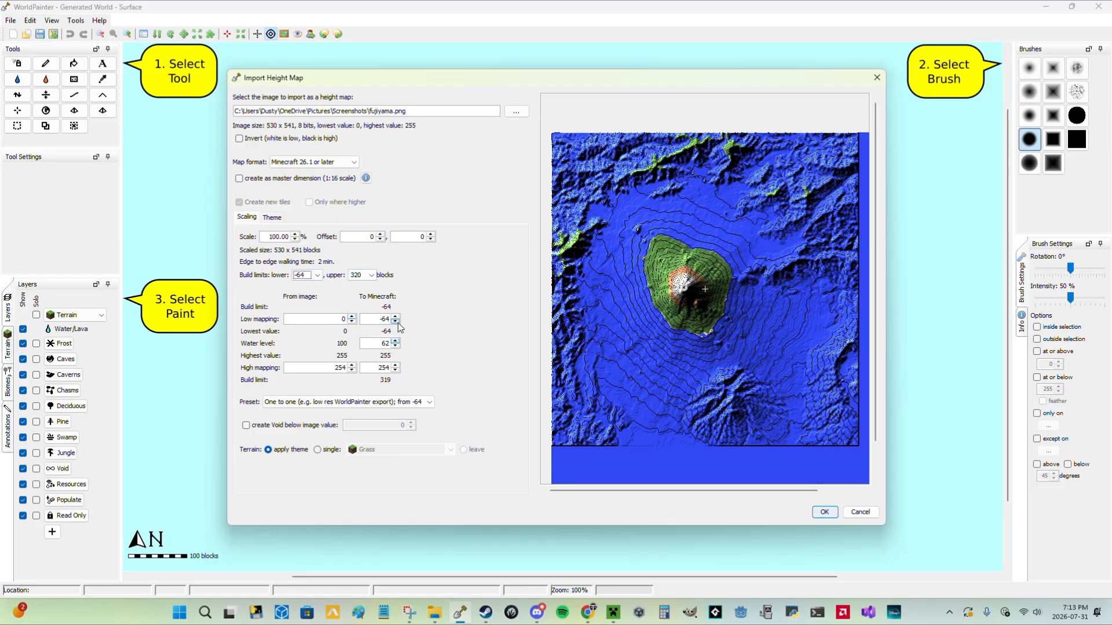
{"action": "left_click", "coordinate": [318, 276]}
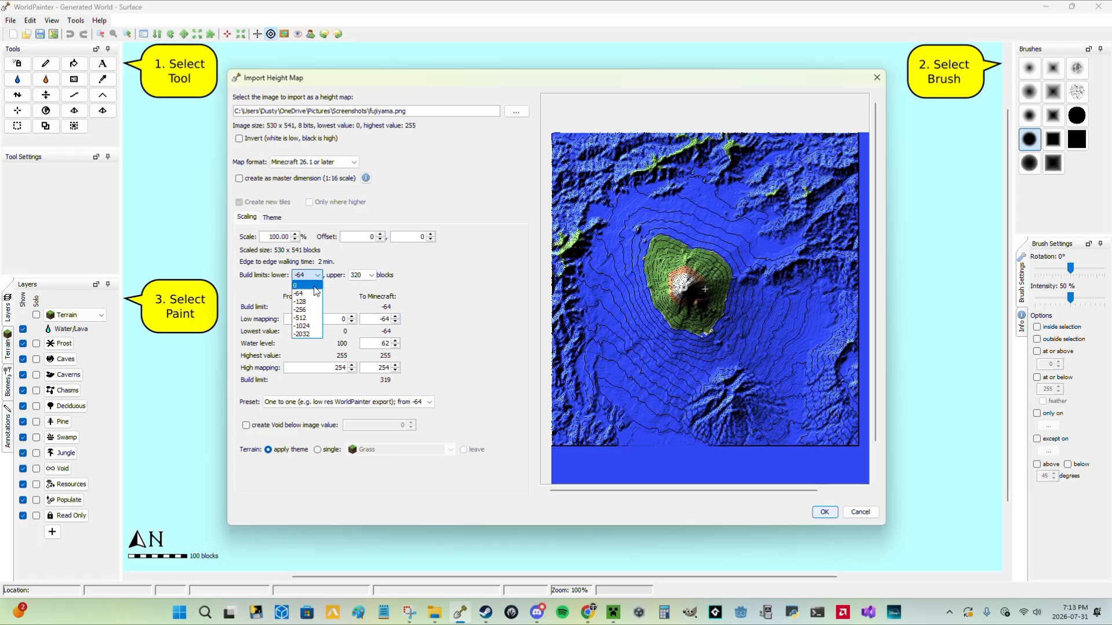
{"action": "left_click", "coordinate": [302, 300]}
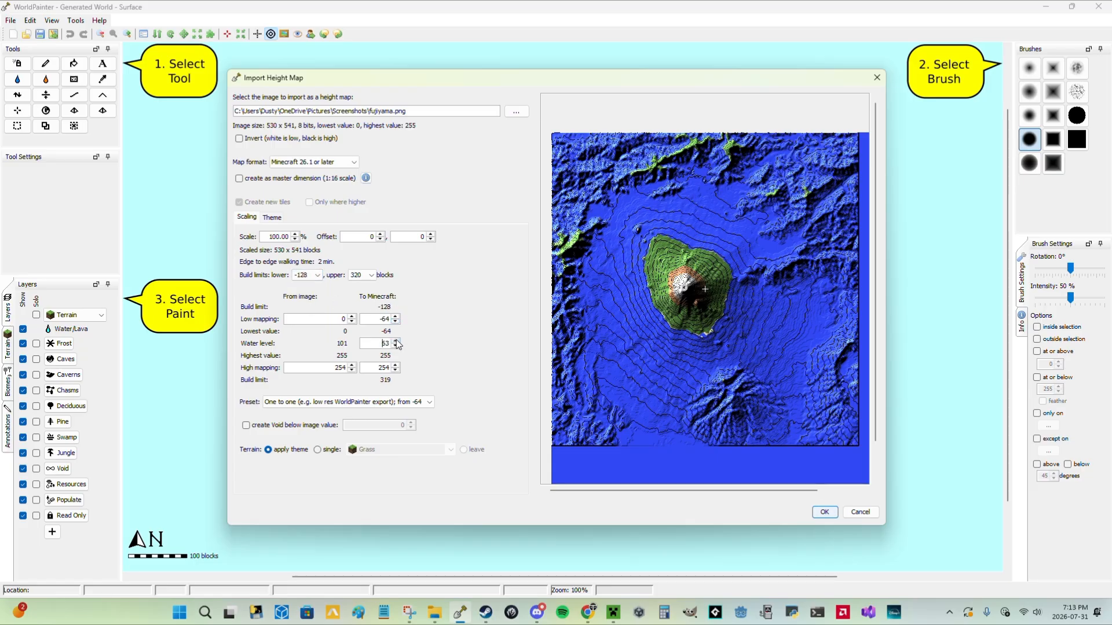
Lower the Minecraft water level of the import to -100 and inspect the terrain preview.
{"action": "left_click", "coordinate": [396, 346]}
{"action": "left_click", "coordinate": [398, 347]}
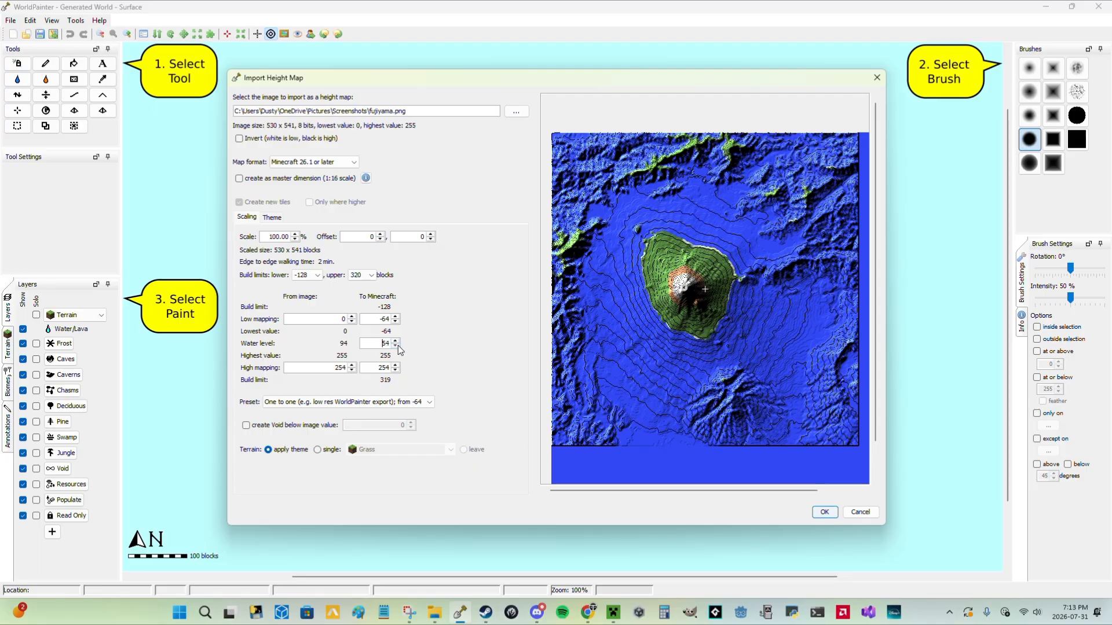
{"action": "left_click", "coordinate": [398, 346]}
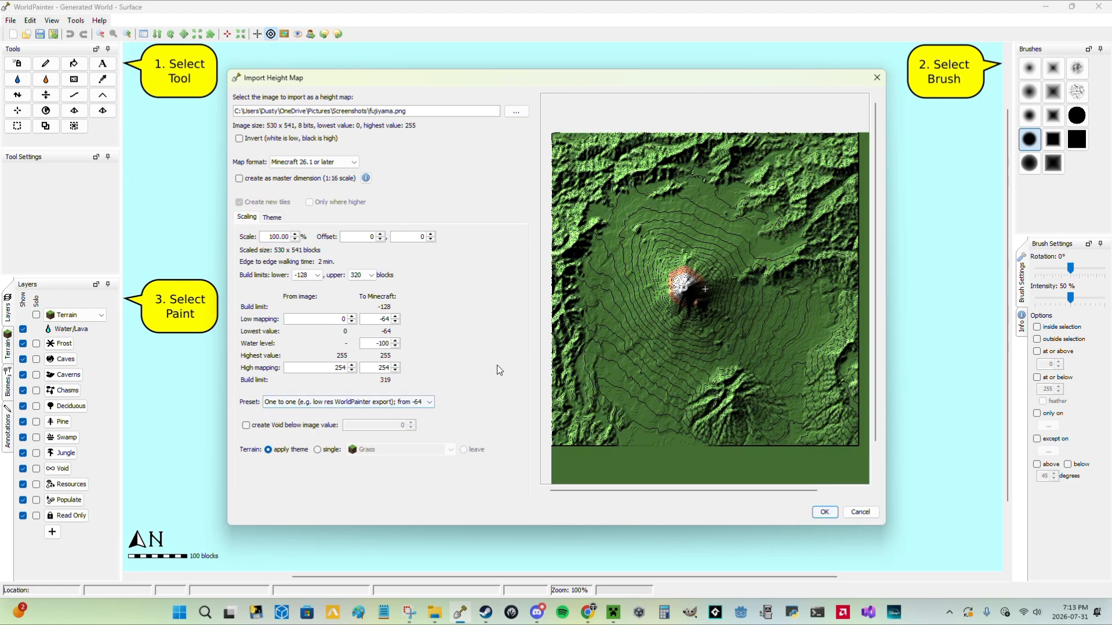
{"action": "scroll", "coordinate": [715, 363], "scroll_direction": "down", "scroll_amount": 1}
{"action": "scroll", "coordinate": [716, 363], "scroll_direction": "up", "scroll_amount": 1}
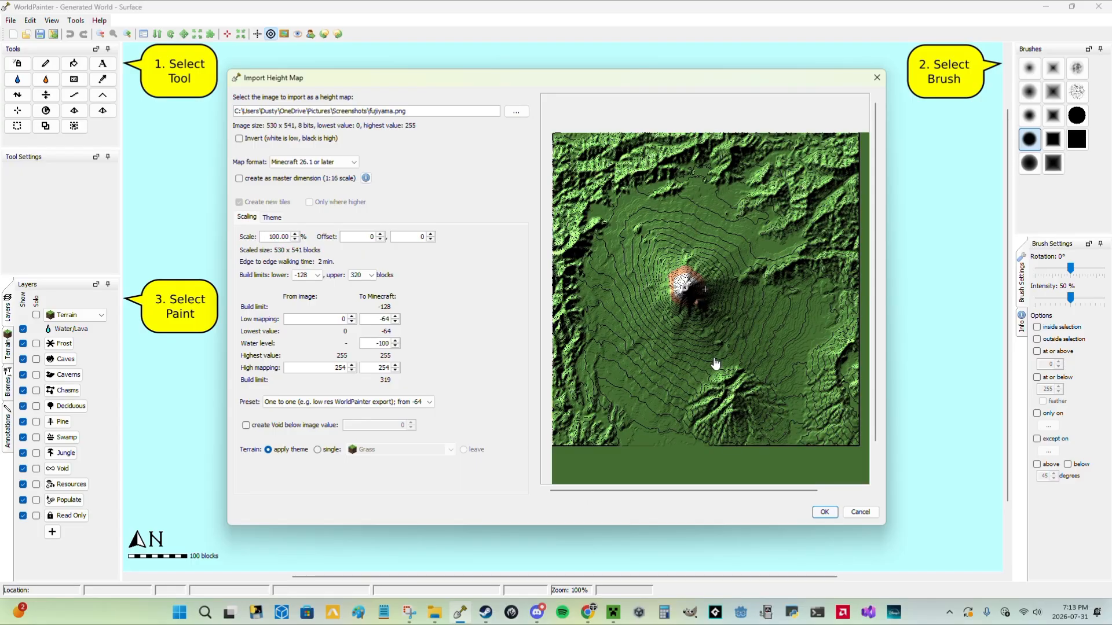
{"action": "scroll", "coordinate": [716, 366], "scroll_direction": "down", "scroll_amount": 1}
{"action": "scroll", "coordinate": [712, 371], "scroll_direction": "up", "scroll_amount": 1}
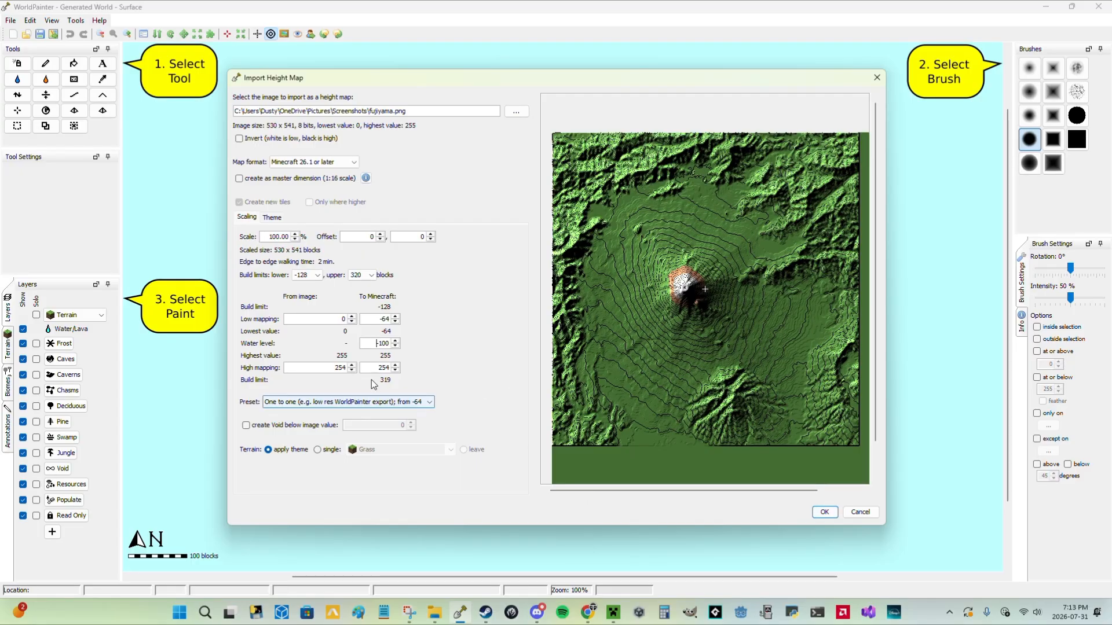
Try an image-side high mapping of 255, and restore the one-to-one preset starting from -64.
{"action": "left_click", "coordinate": [352, 365]}
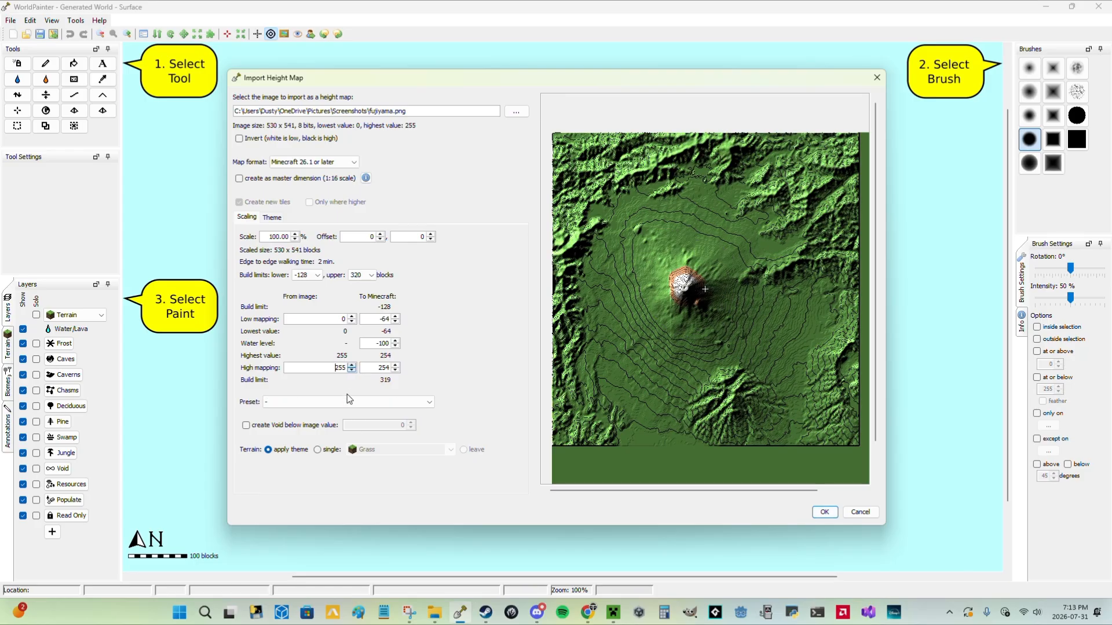
{"action": "left_click", "coordinate": [349, 400]}
{"action": "left_click", "coordinate": [348, 433]}
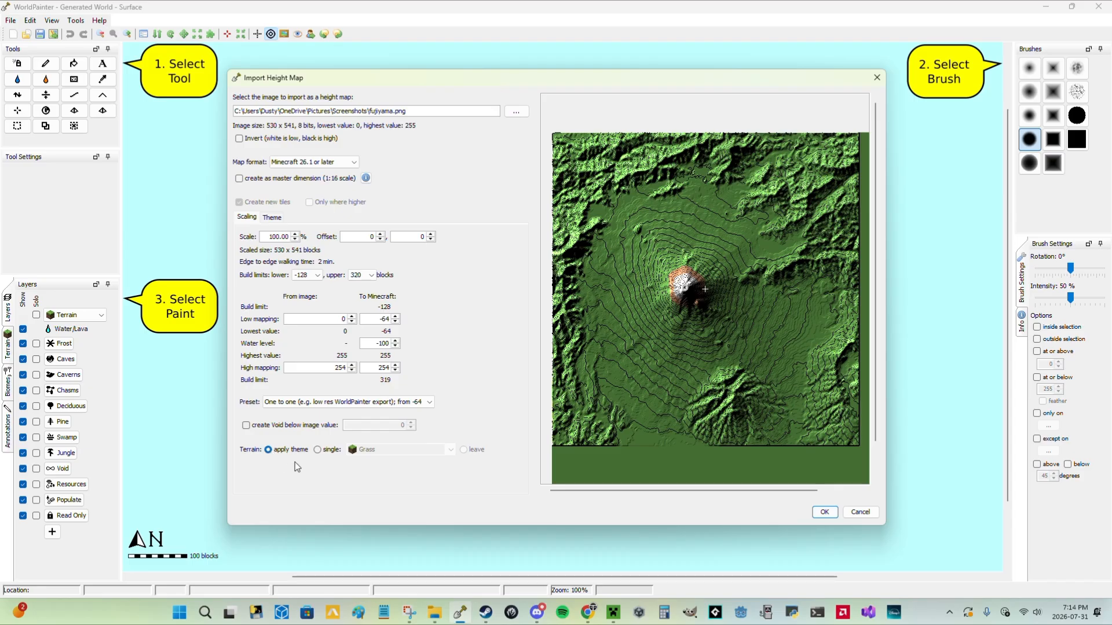
Switch the import's terrain from the theme to a single type and browse the available terrain materials.
{"action": "left_click", "coordinate": [318, 450]}
{"action": "left_click", "coordinate": [408, 451]}
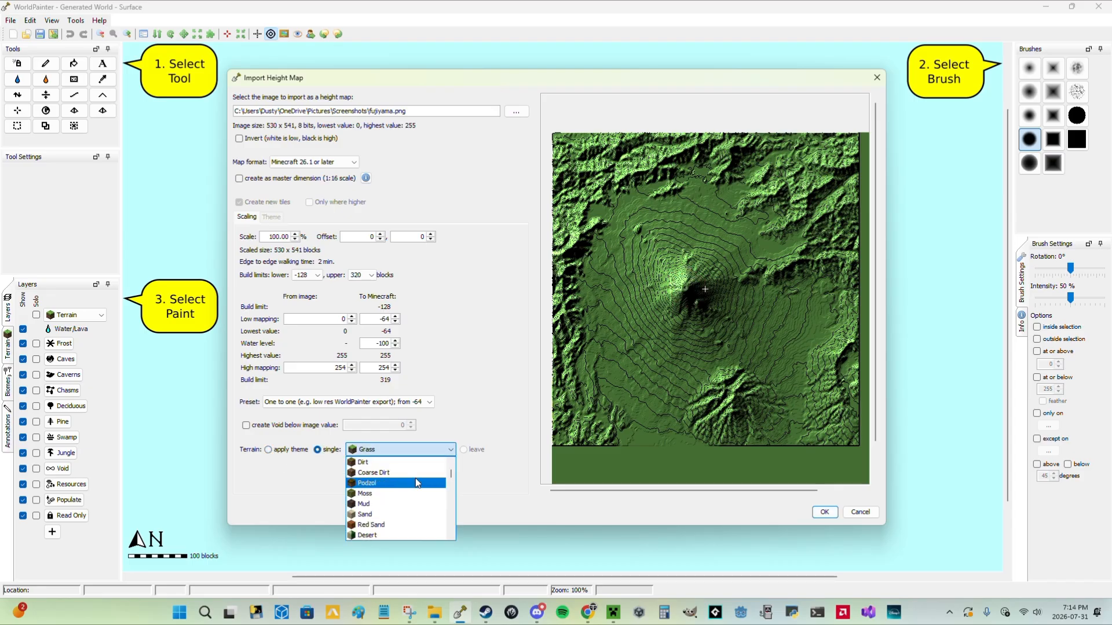
{"action": "scroll", "coordinate": [415, 478], "scroll_direction": "down", "scroll_amount": 1}
{"action": "scroll", "coordinate": [408, 485], "scroll_direction": "down", "scroll_amount": 2}
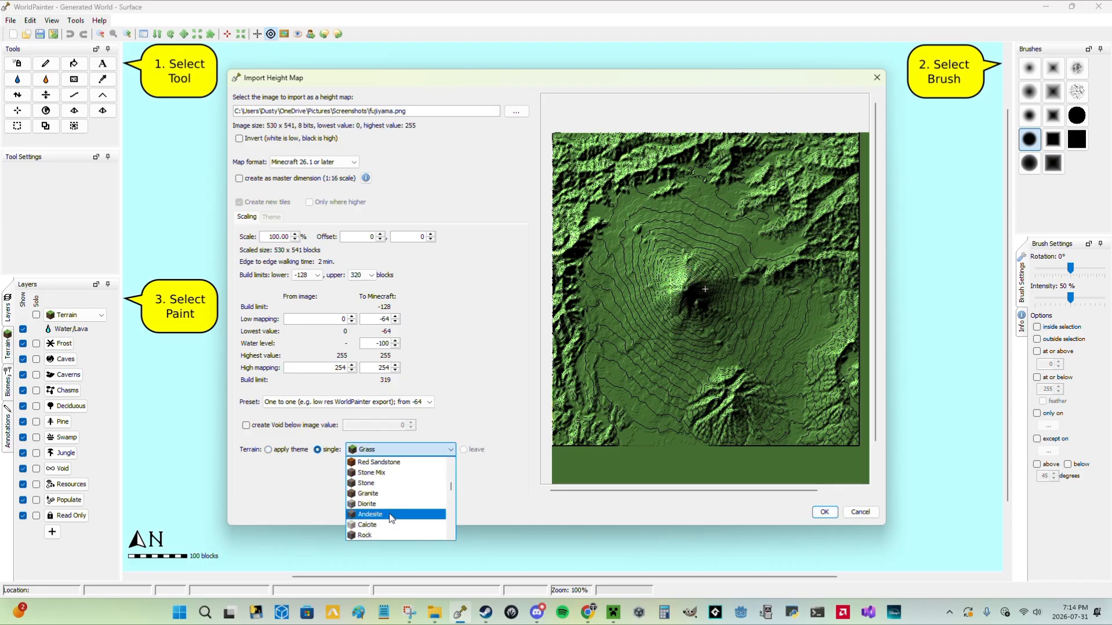
{"action": "scroll", "coordinate": [389, 516], "scroll_direction": "up", "scroll_amount": 2}
{"action": "left_click", "coordinate": [267, 463]}
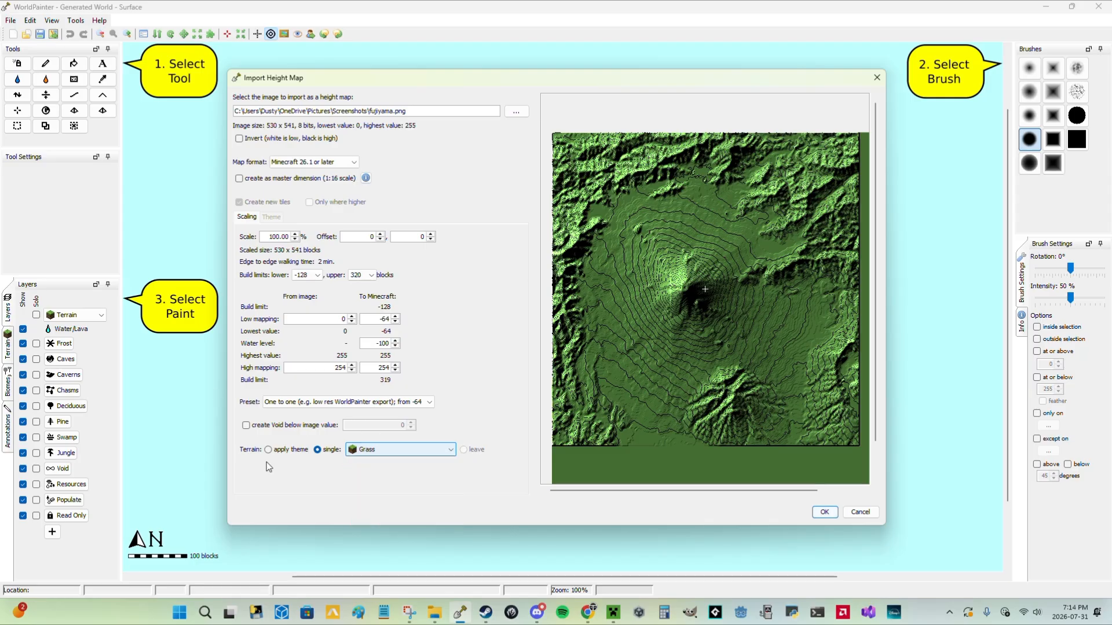
Try Mesa as the single terrain type for the imported height map.
{"action": "left_click", "coordinate": [389, 450]}
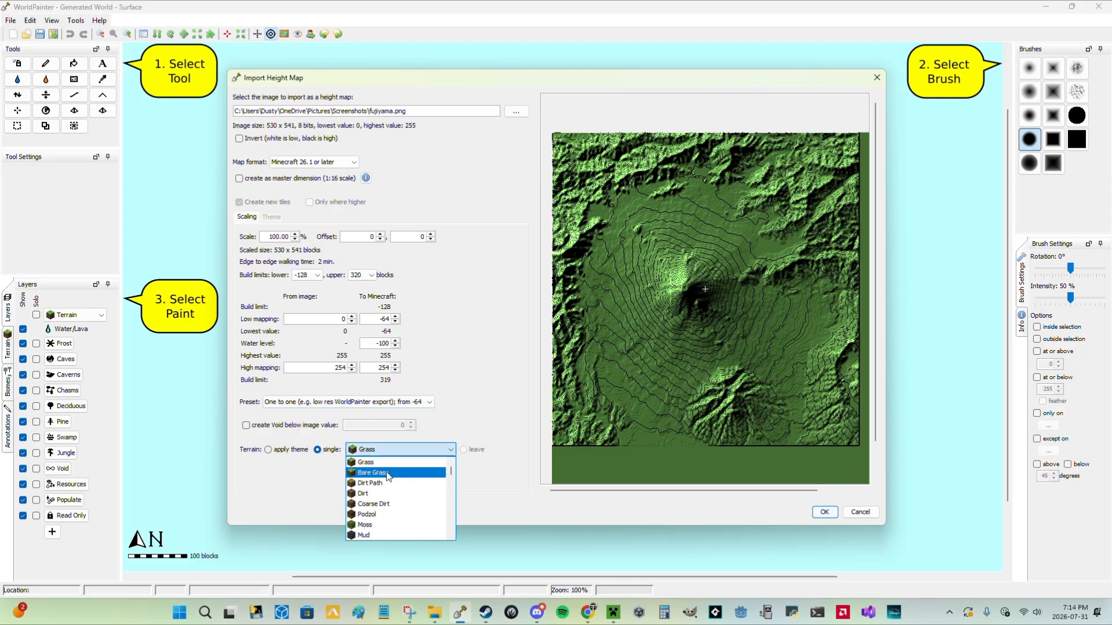
{"action": "scroll", "coordinate": [388, 475], "scroll_direction": "down", "scroll_amount": 1}
{"action": "scroll", "coordinate": [392, 498], "scroll_direction": "up", "scroll_amount": 1}
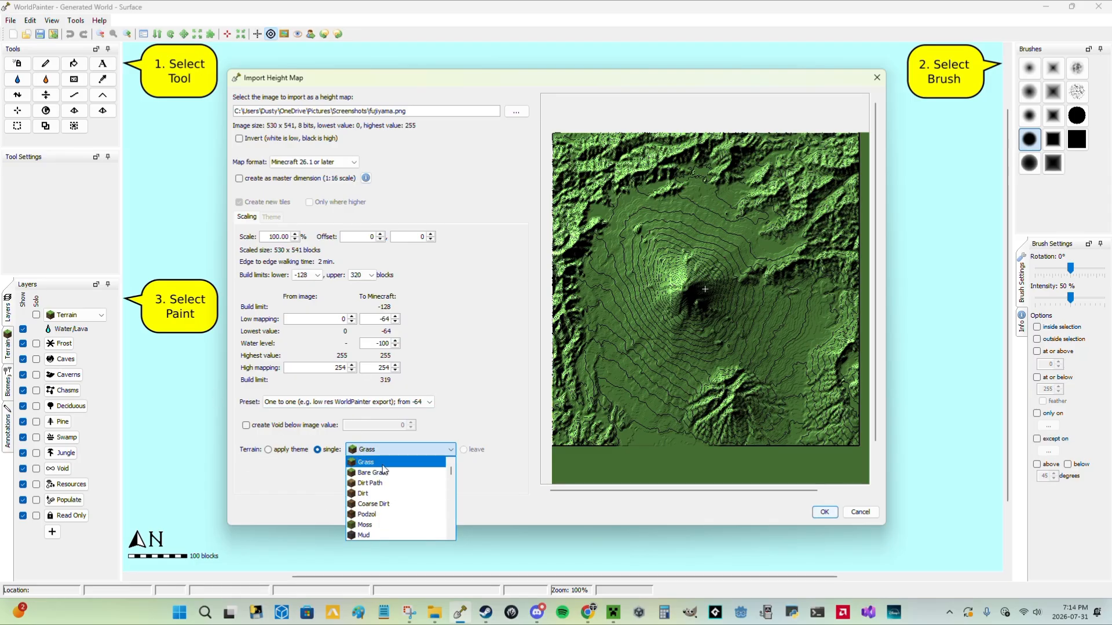
{"action": "scroll", "coordinate": [385, 480], "scroll_direction": "down", "scroll_amount": 2}
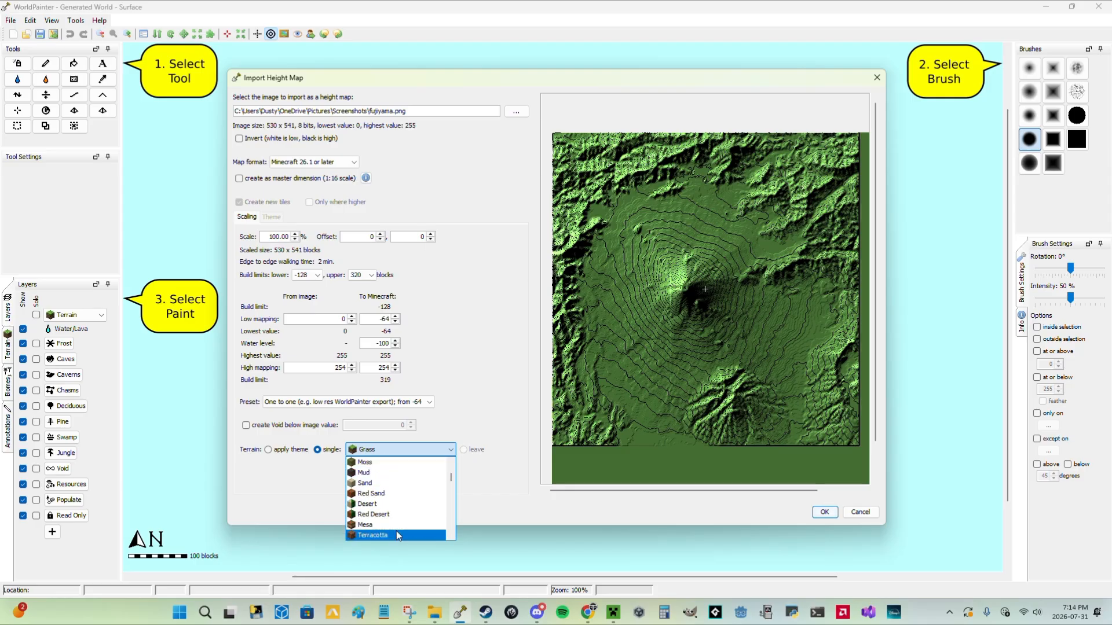
{"action": "left_click", "coordinate": [392, 526]}
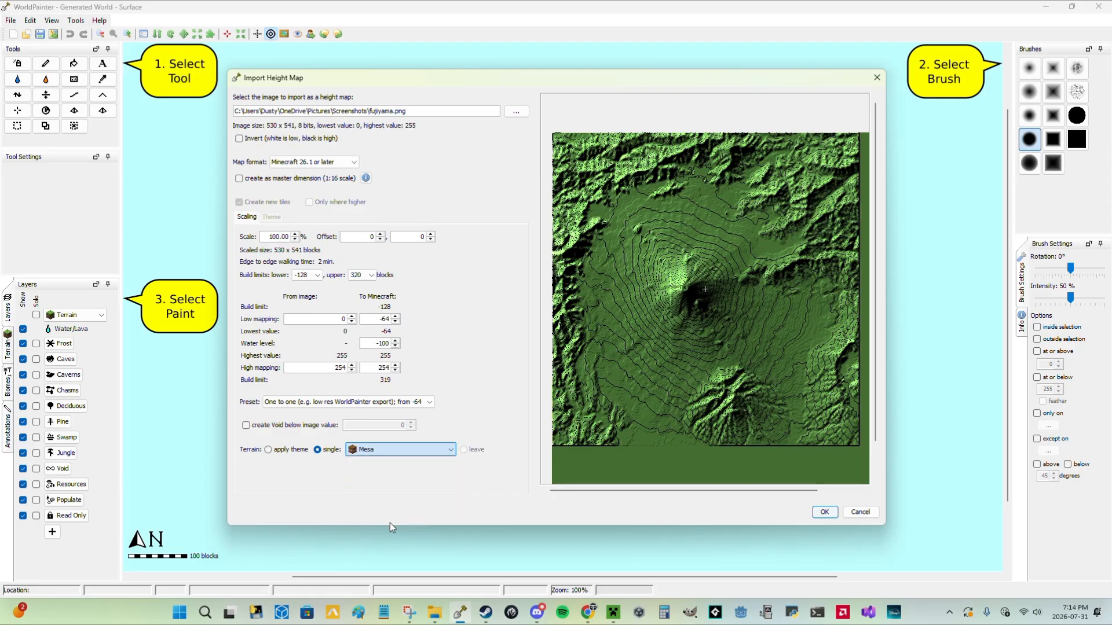
Set the single terrain type to Beaches and inspect the mountain in the import preview.
{"action": "left_click", "coordinate": [406, 453]}
{"action": "scroll", "coordinate": [400, 493], "scroll_direction": "down", "scroll_amount": 2}
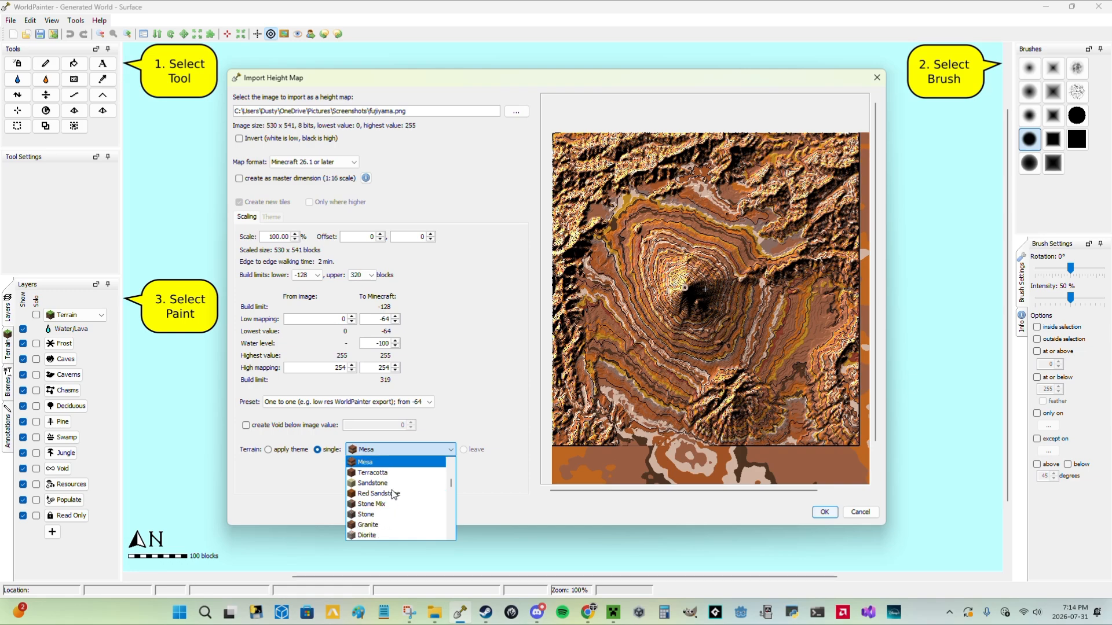
{"action": "scroll", "coordinate": [396, 508], "scroll_direction": "down", "scroll_amount": 3}
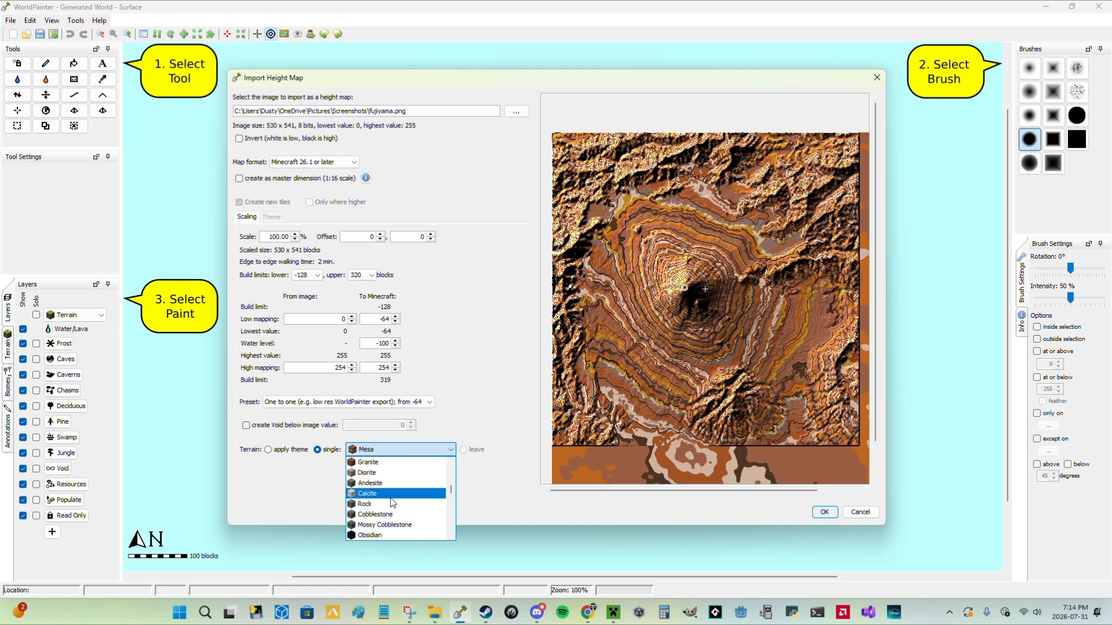
{"action": "scroll", "coordinate": [396, 499], "scroll_direction": "up", "scroll_amount": 7}
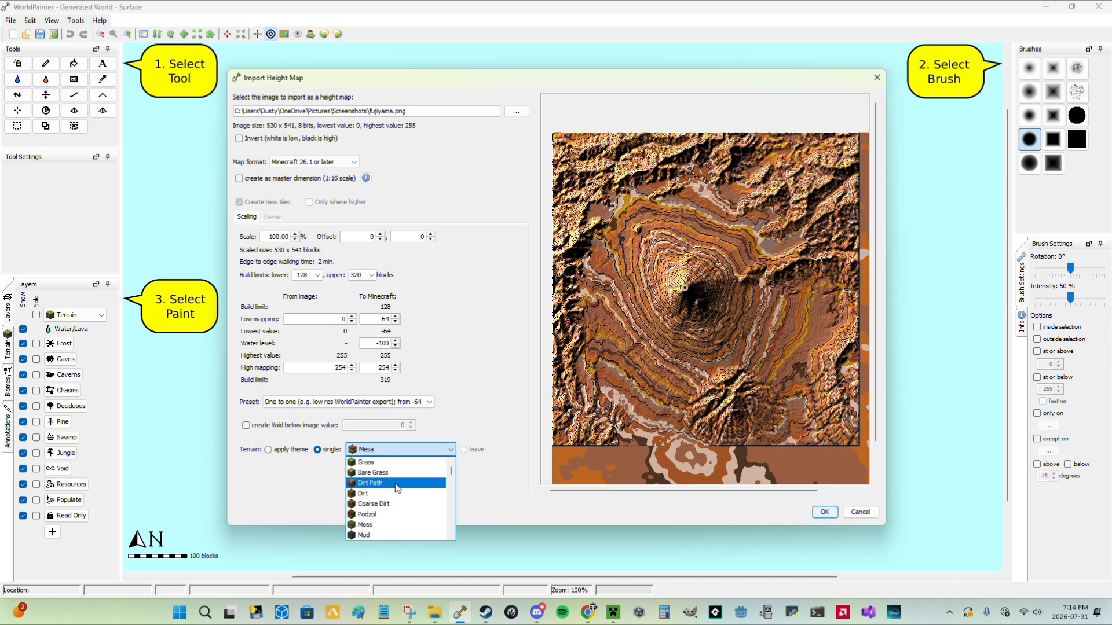
{"action": "scroll", "coordinate": [399, 490], "scroll_direction": "up", "scroll_amount": 2}
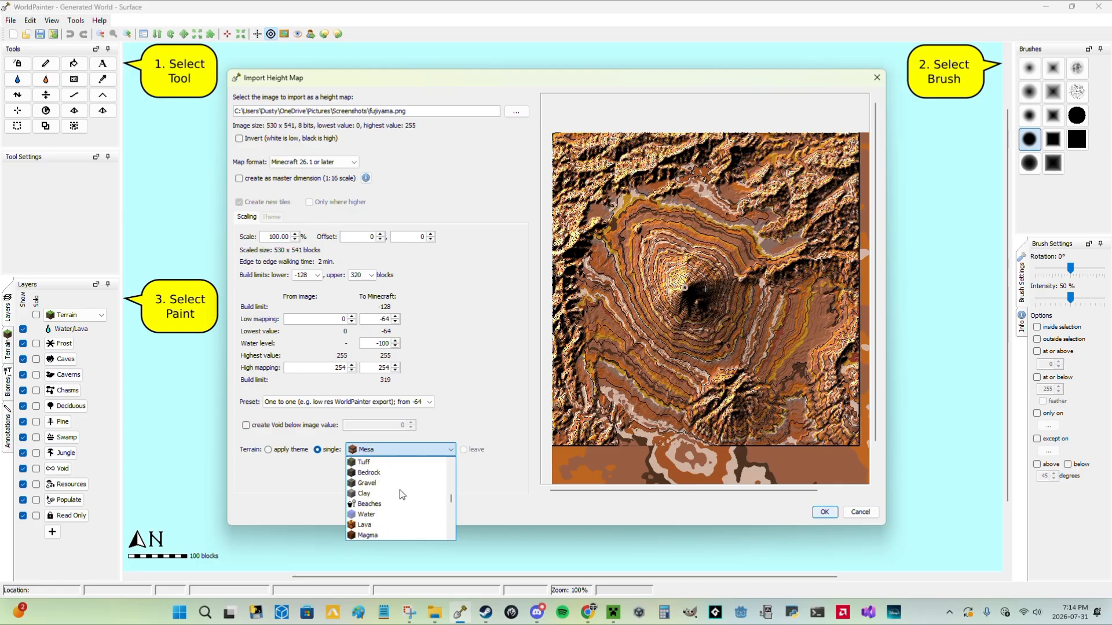
{"action": "left_click", "coordinate": [400, 490]}
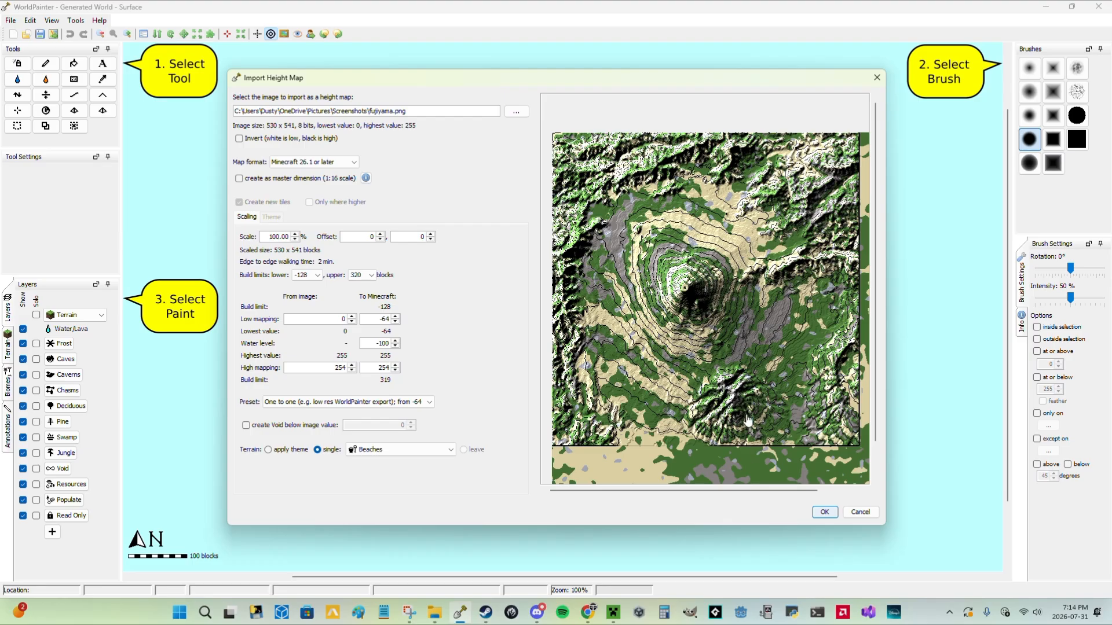
{"action": "scroll", "coordinate": [813, 357], "scroll_direction": "down", "scroll_amount": 1}
{"action": "scroll", "coordinate": [812, 356], "scroll_direction": "up", "scroll_amount": 1}
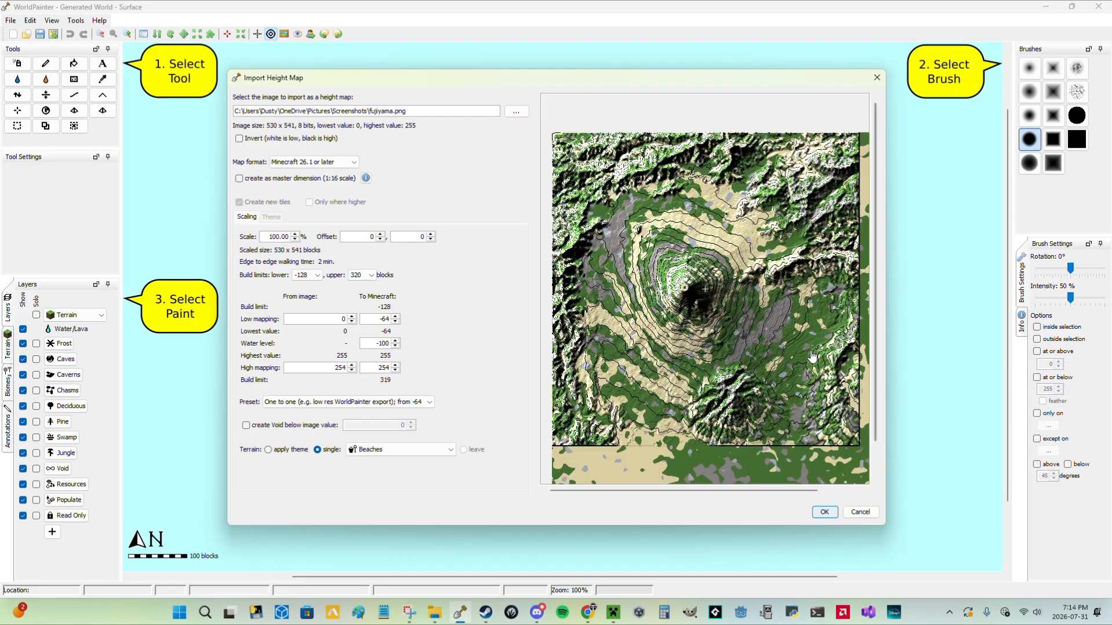
{"action": "scroll", "coordinate": [812, 357], "scroll_direction": "down", "scroll_amount": 1}
{"action": "scroll", "coordinate": [813, 357], "scroll_direction": "up", "scroll_amount": 1}
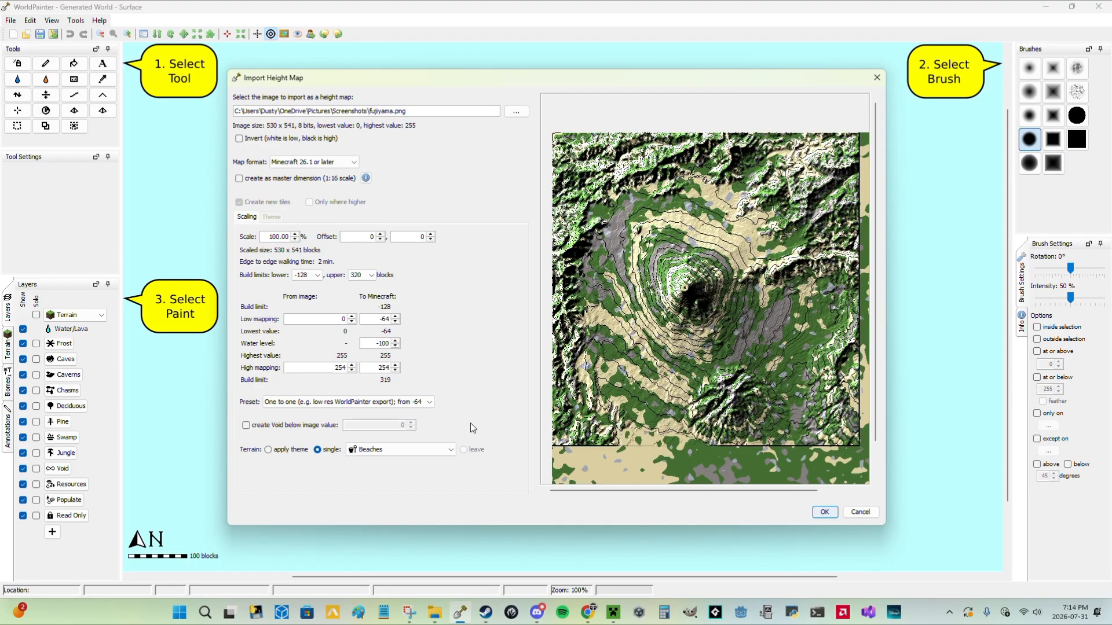
Set the single terrain to Grass, switch the terrain back to the theme, and import the height map.
{"action": "left_click", "coordinate": [388, 450]}
{"action": "scroll", "coordinate": [370, 473], "scroll_direction": "up", "scroll_amount": 3}
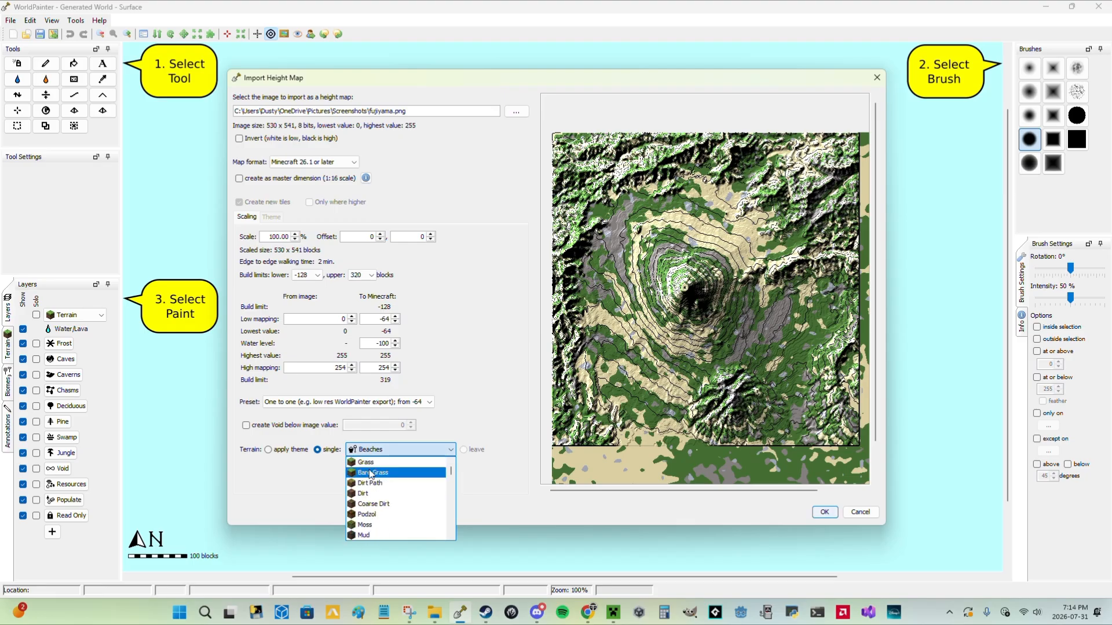
{"action": "left_click", "coordinate": [372, 463]}
{"action": "left_click", "coordinate": [269, 450]}
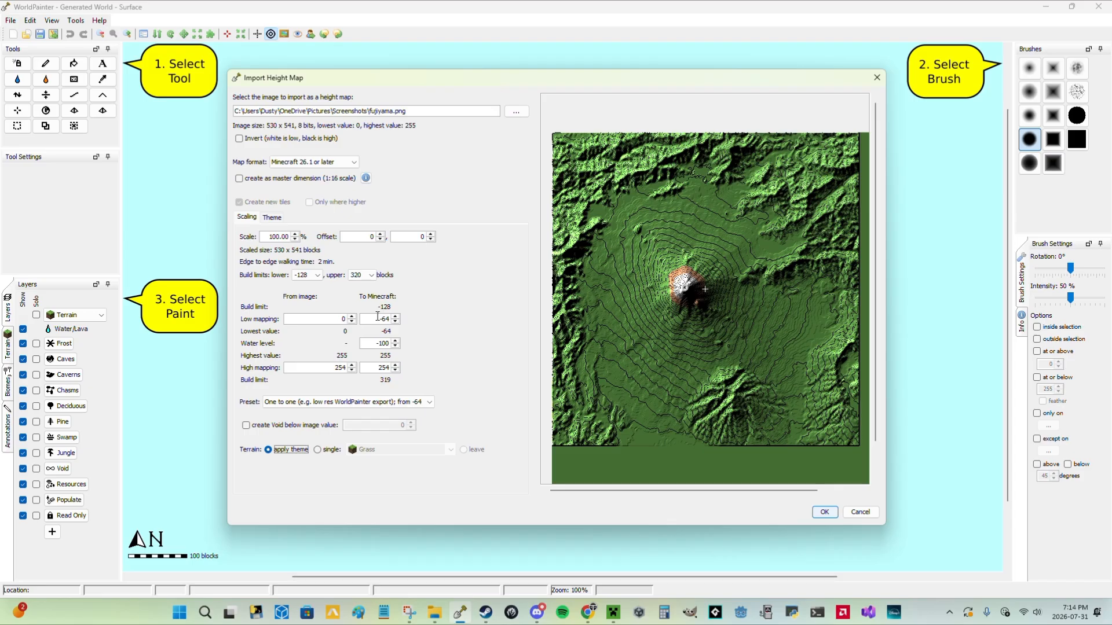
{"action": "left_click", "coordinate": [824, 512]}
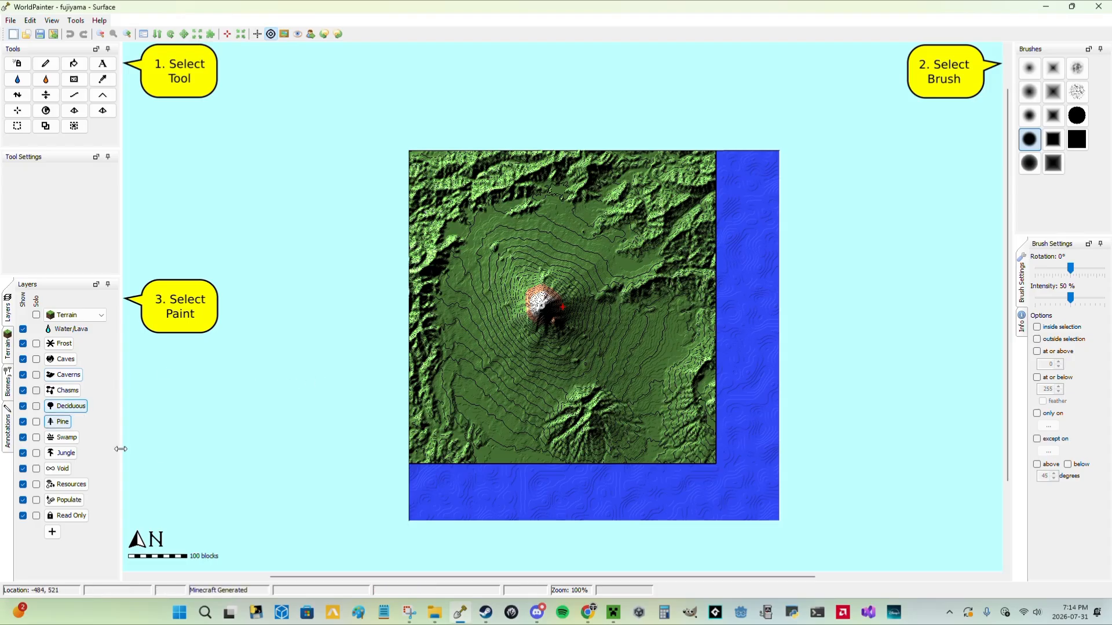
Paint the Void layer over the excess ocean strips south and east of the terrain, using the Pencil tool with a solid square brush.
{"action": "left_click", "coordinate": [61, 469]}
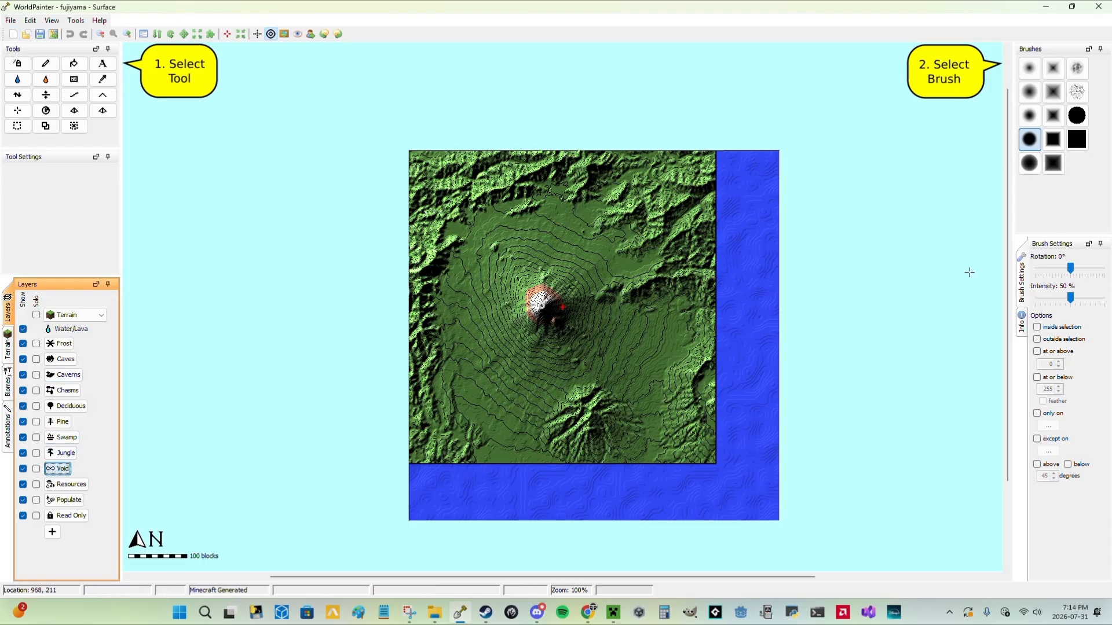
{"action": "left_click", "coordinate": [1076, 148]}
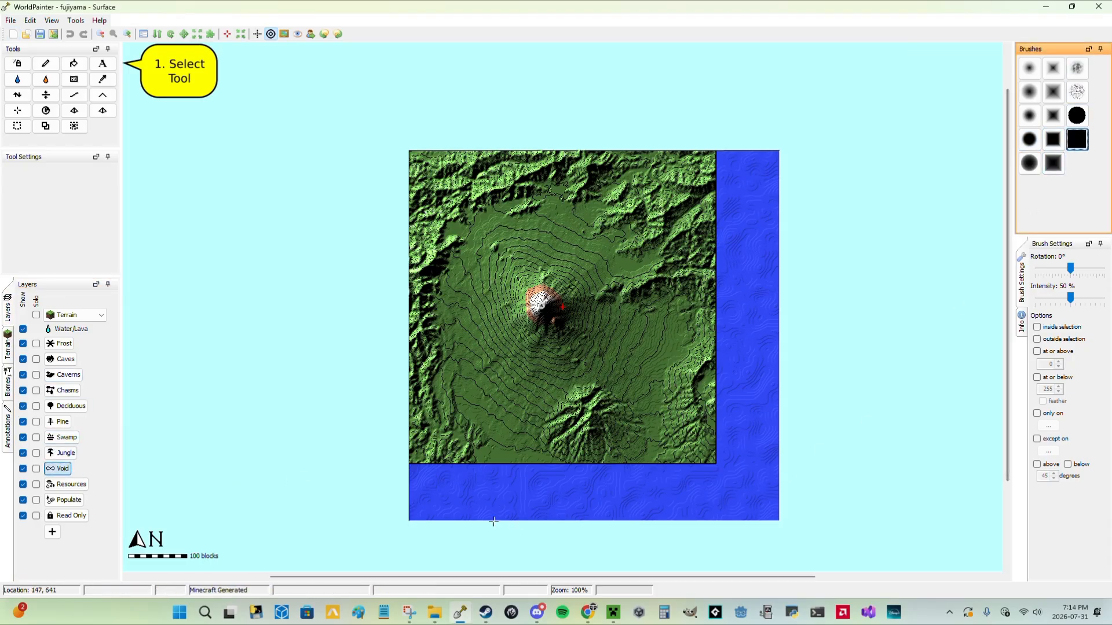
{"action": "left_click", "coordinate": [46, 63]}
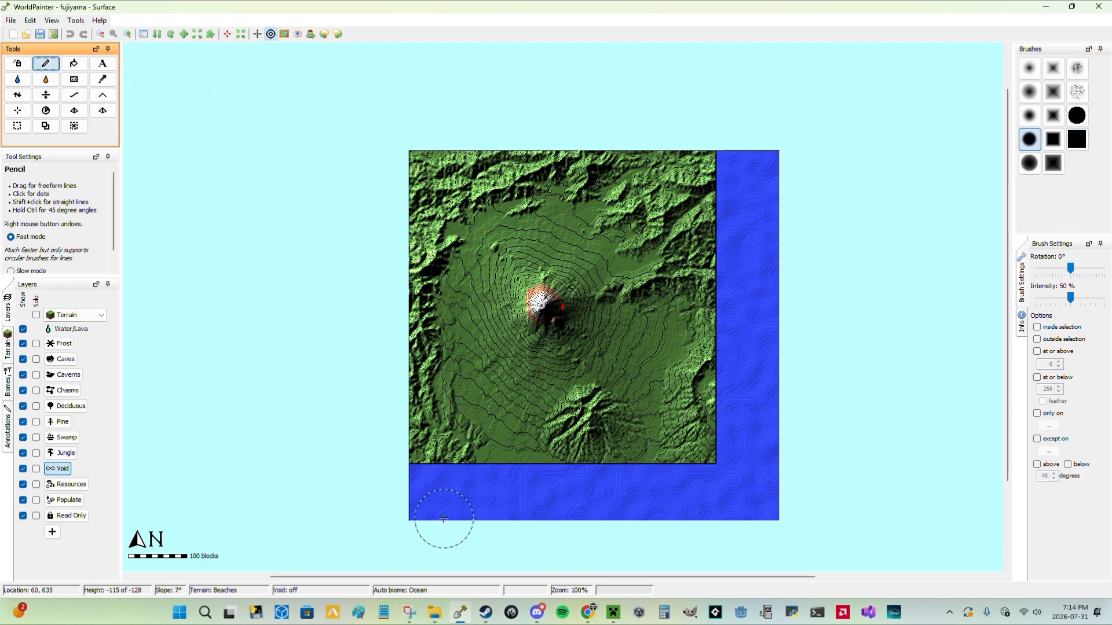
{"action": "left_click", "coordinate": [1076, 140]}
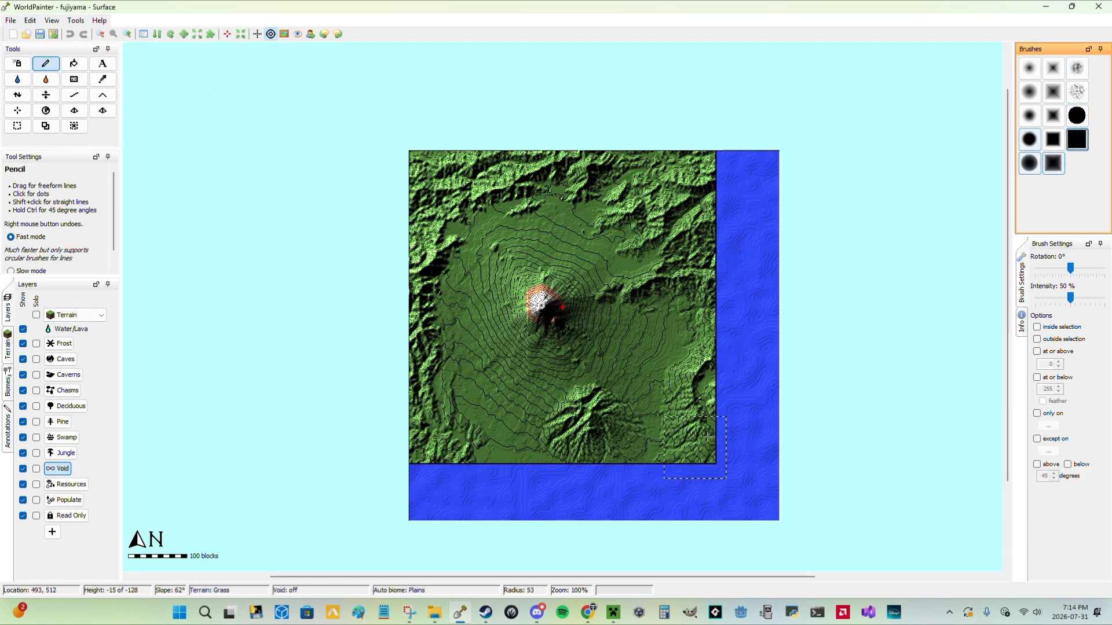
{"action": "left_click", "coordinate": [440, 495]}
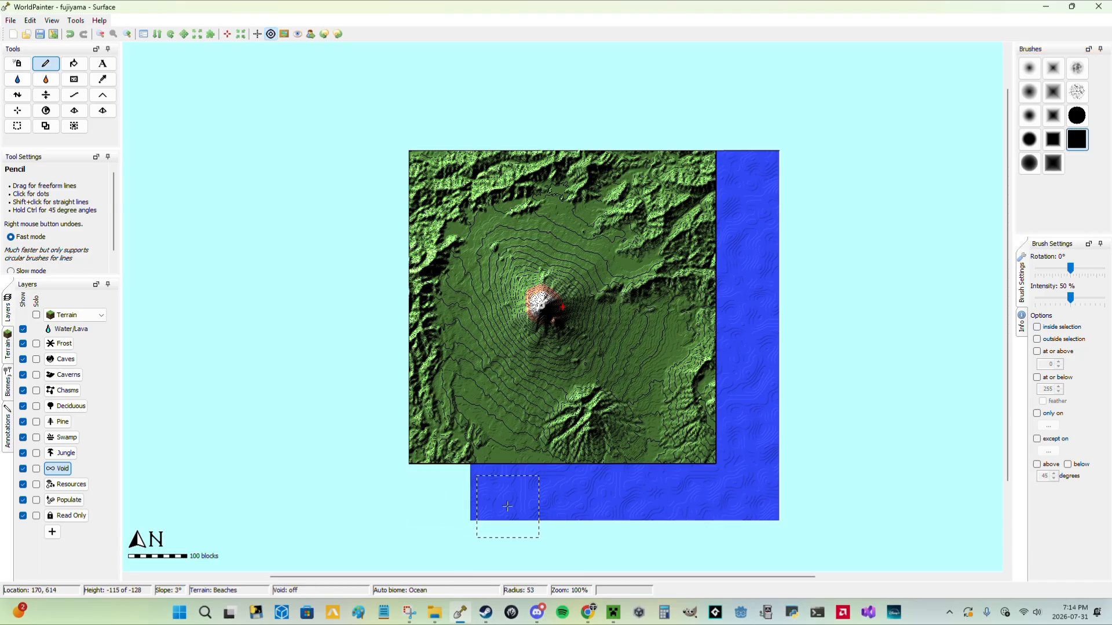
{"action": "left_click", "coordinate": [496, 494]}
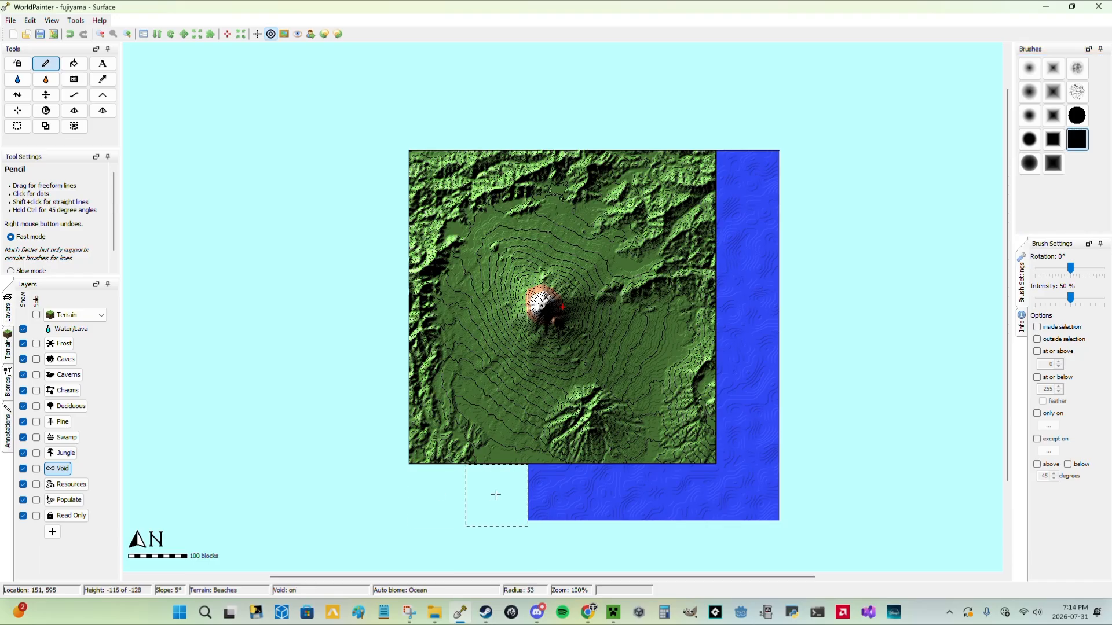
{"action": "left_click", "coordinate": [554, 495]}
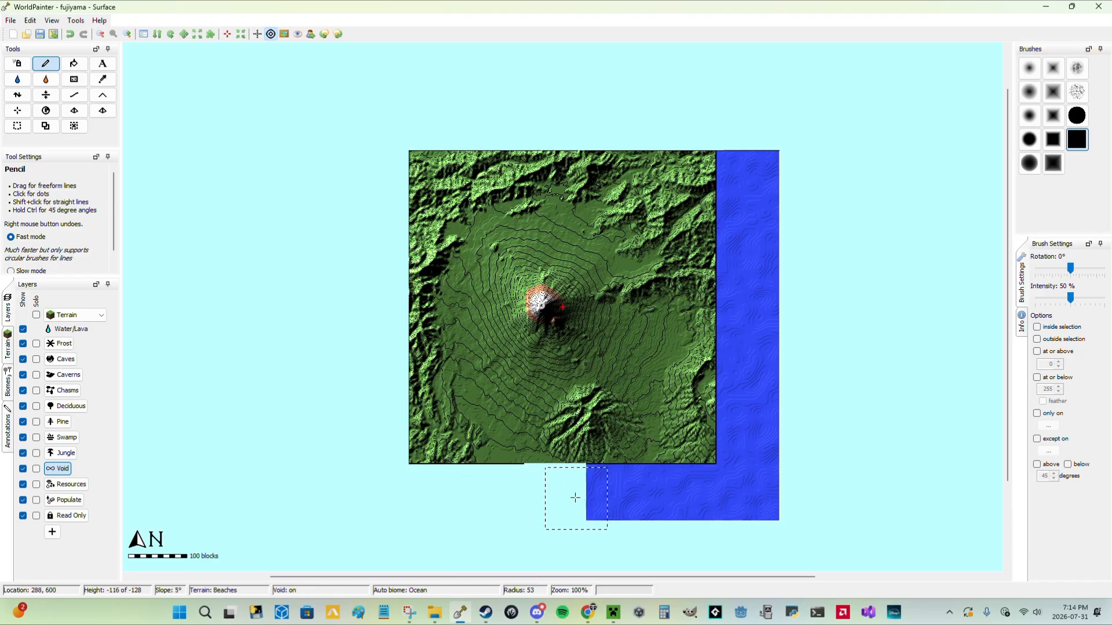
{"action": "right_click", "coordinate": [559, 498]}
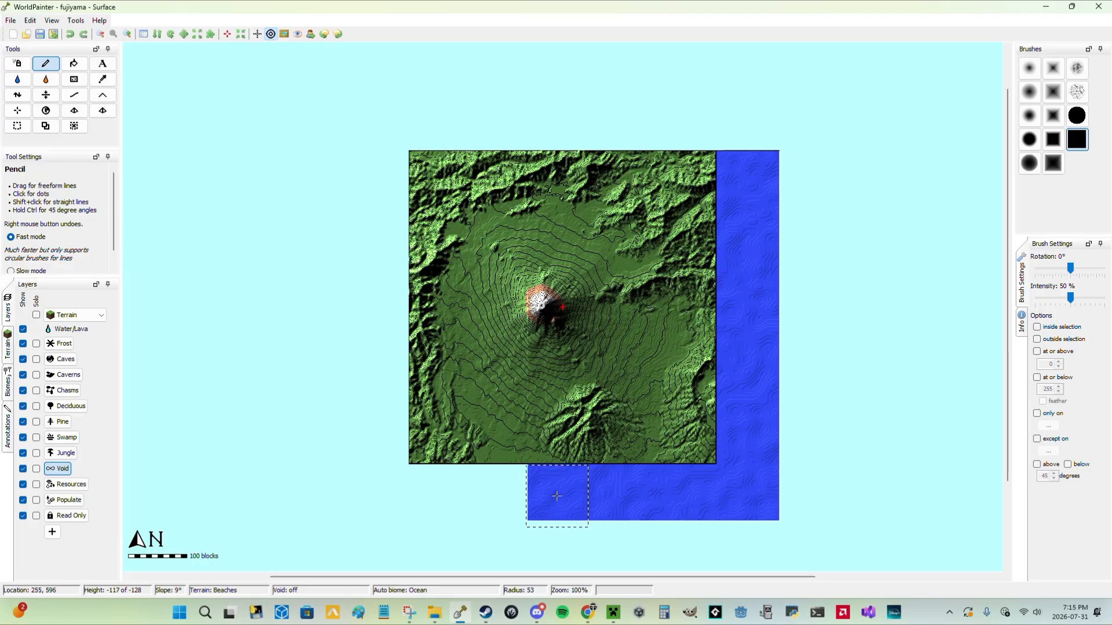
{"action": "left_click", "coordinate": [556, 495]}
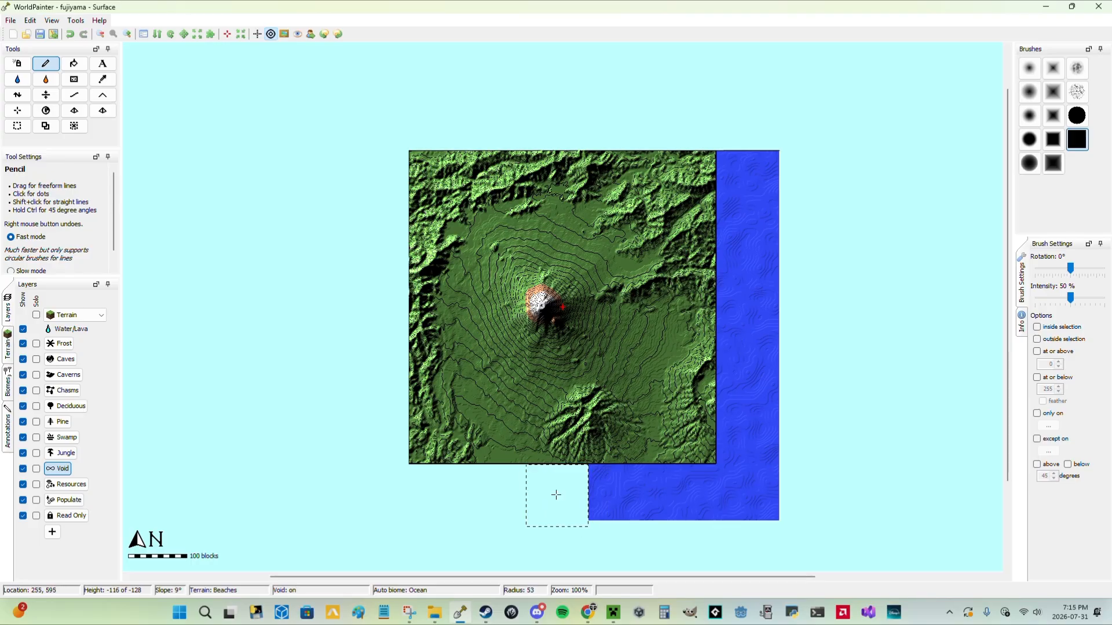
{"action": "left_click", "coordinate": [617, 495]}
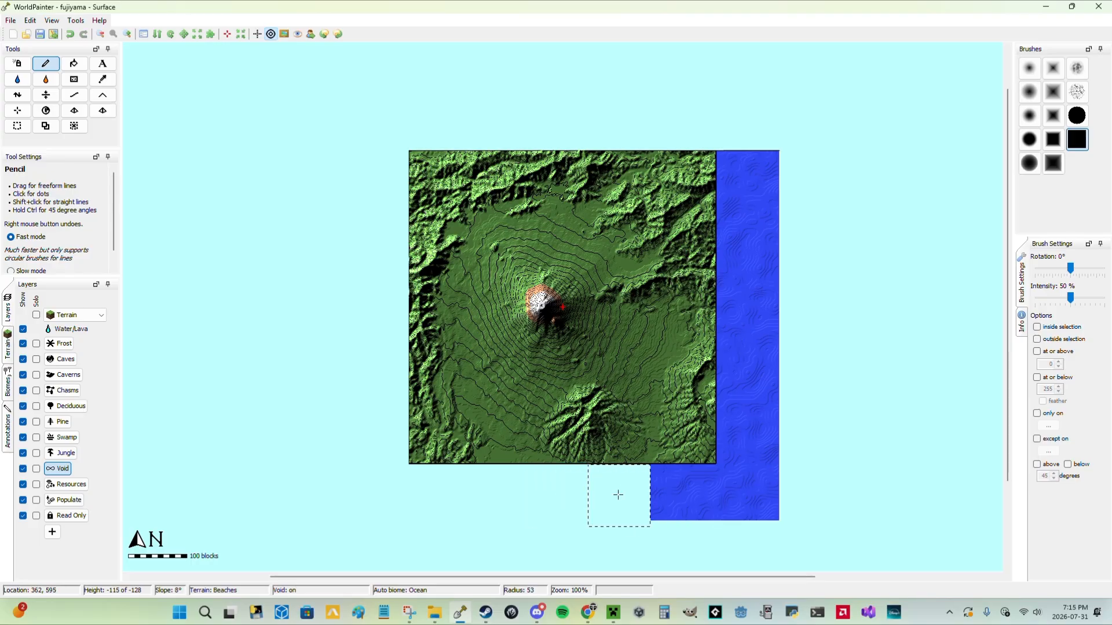
{"action": "left_click", "coordinate": [681, 496]}
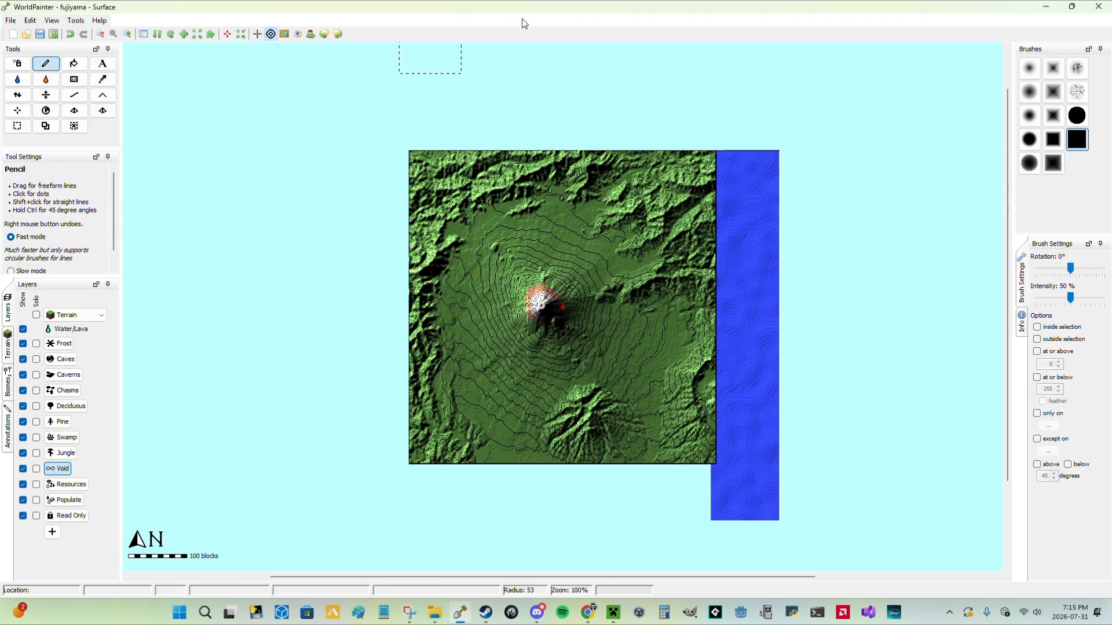
{"action": "left_click", "coordinate": [492, 25]}
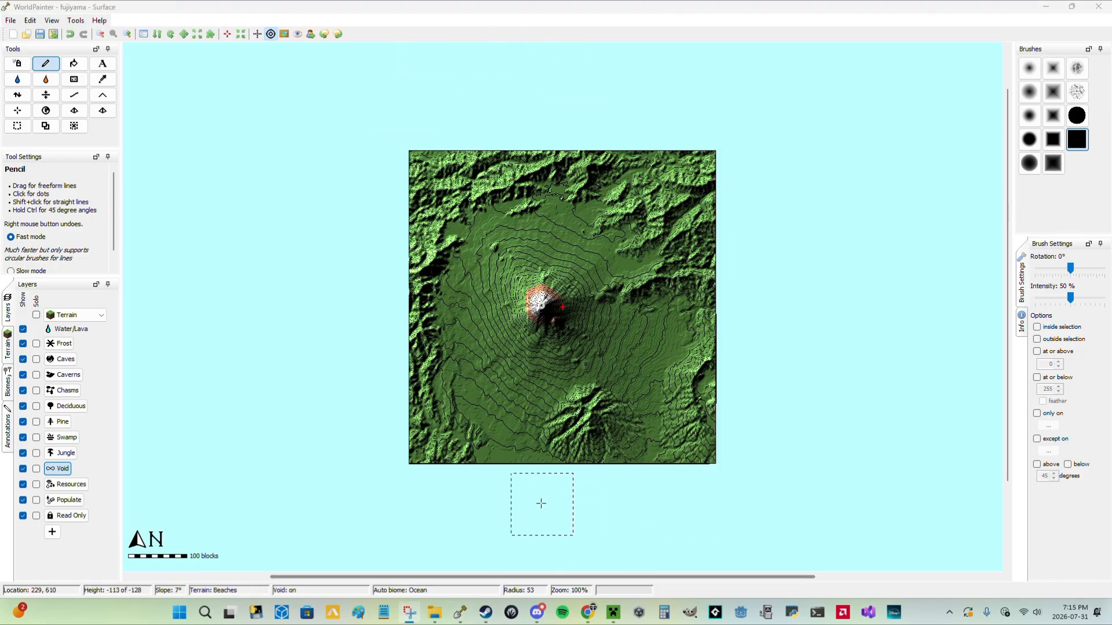
Paint the Forest and Dark Forest biomes across the landscape around the mountain with a round Pencil brush.
{"action": "left_click", "coordinate": [7, 356]}
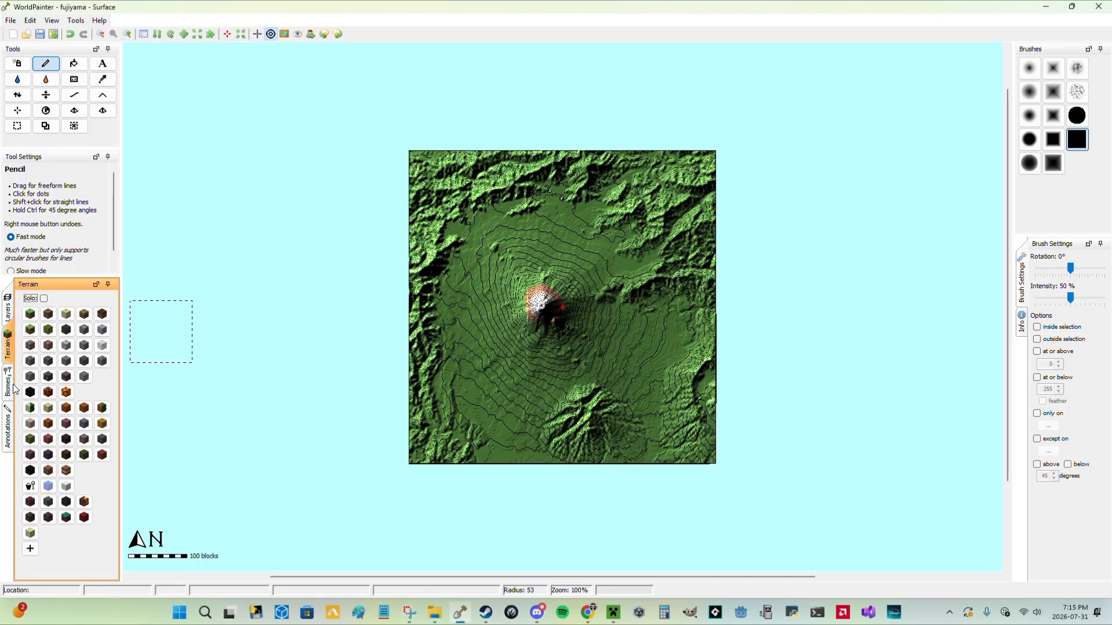
{"action": "left_click", "coordinate": [7, 385]}
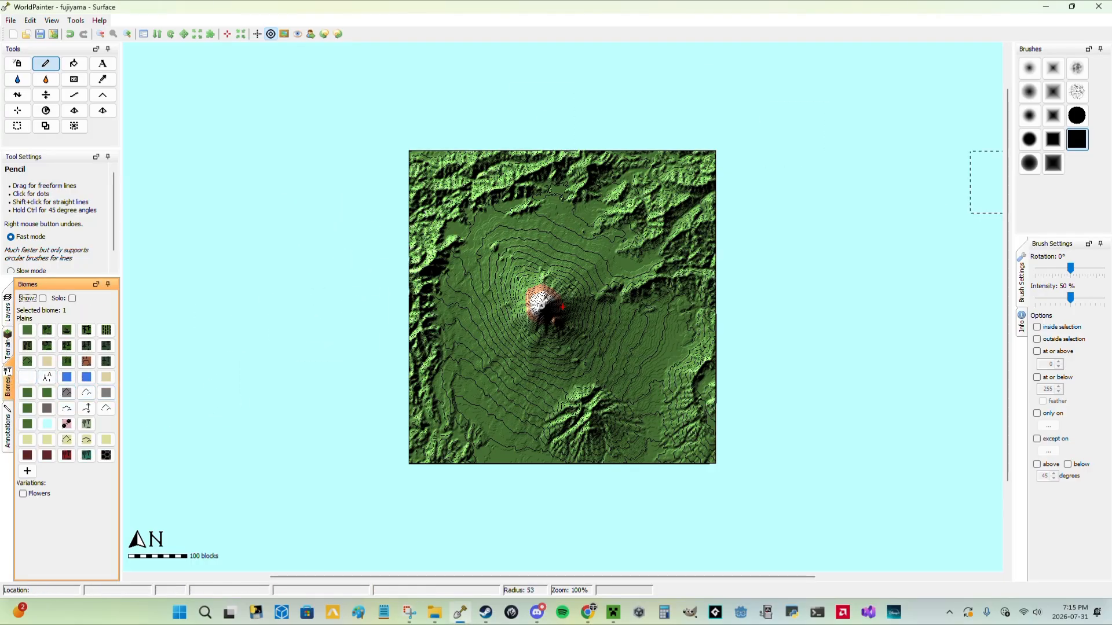
{"action": "left_click", "coordinate": [1029, 139]}
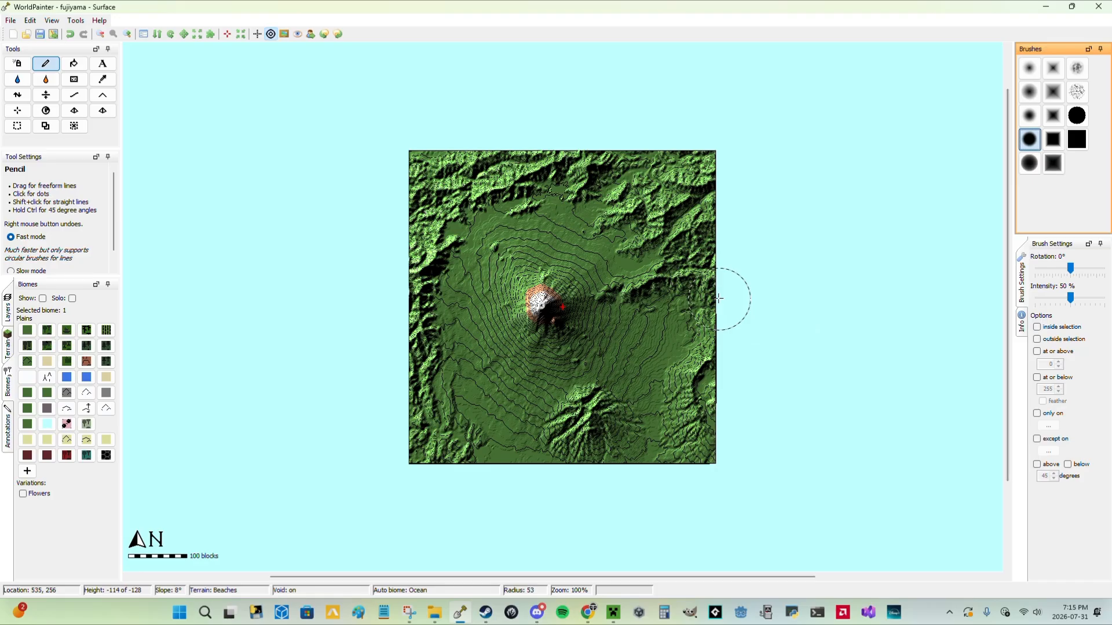
{"action": "scroll", "coordinate": [568, 302], "scroll_direction": "down", "scroll_amount": 12}
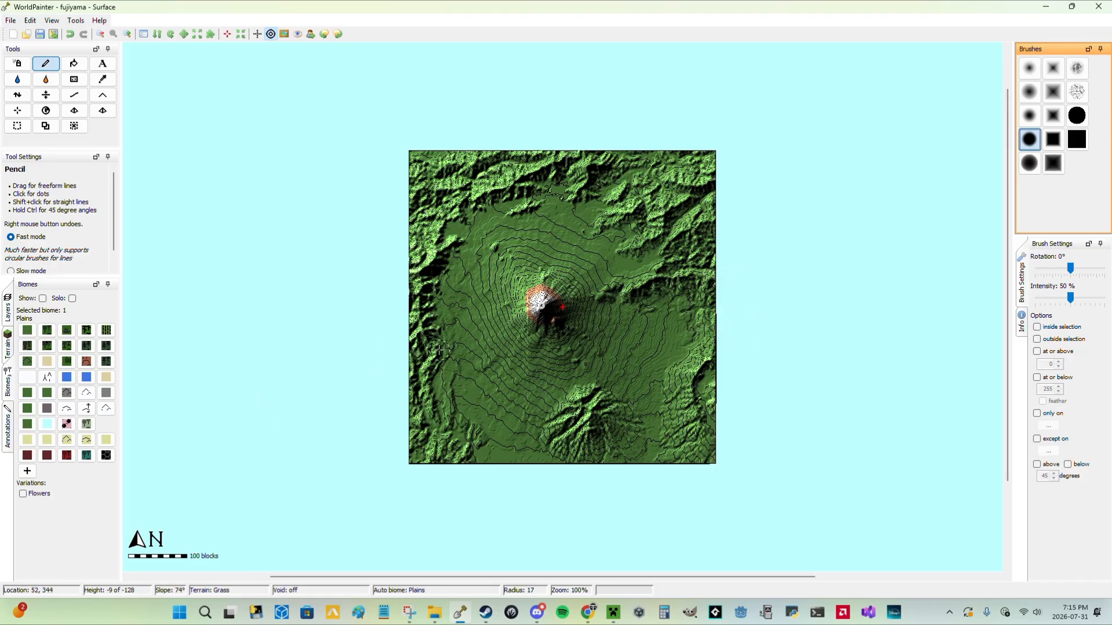
{"action": "left_click", "coordinate": [47, 332]}
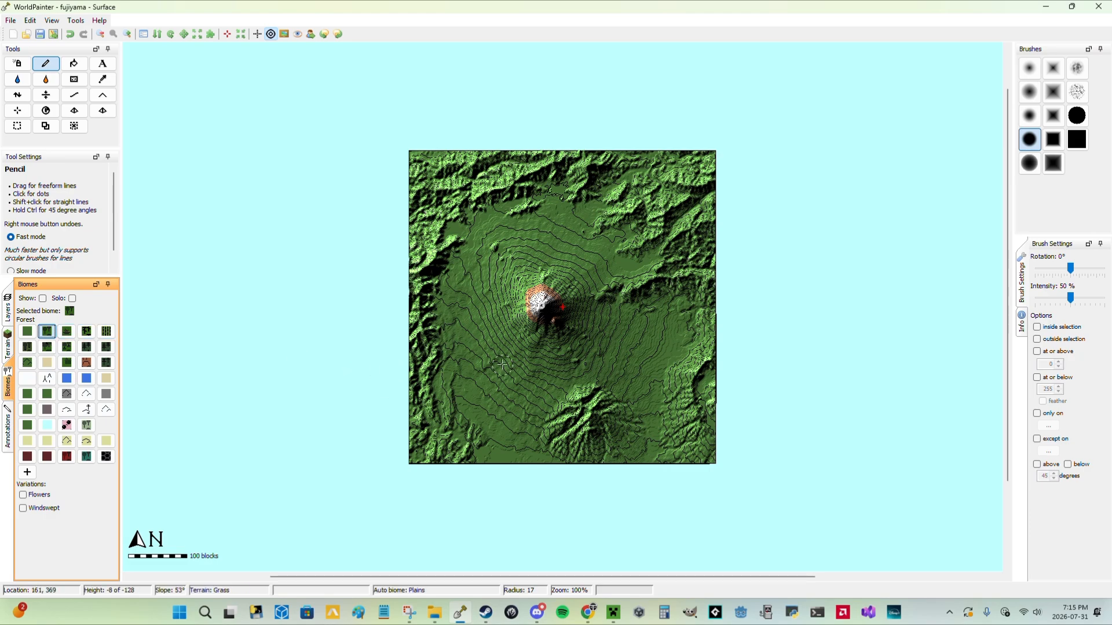
{"action": "scroll", "coordinate": [495, 29], "scroll_direction": "up", "scroll_amount": 8}
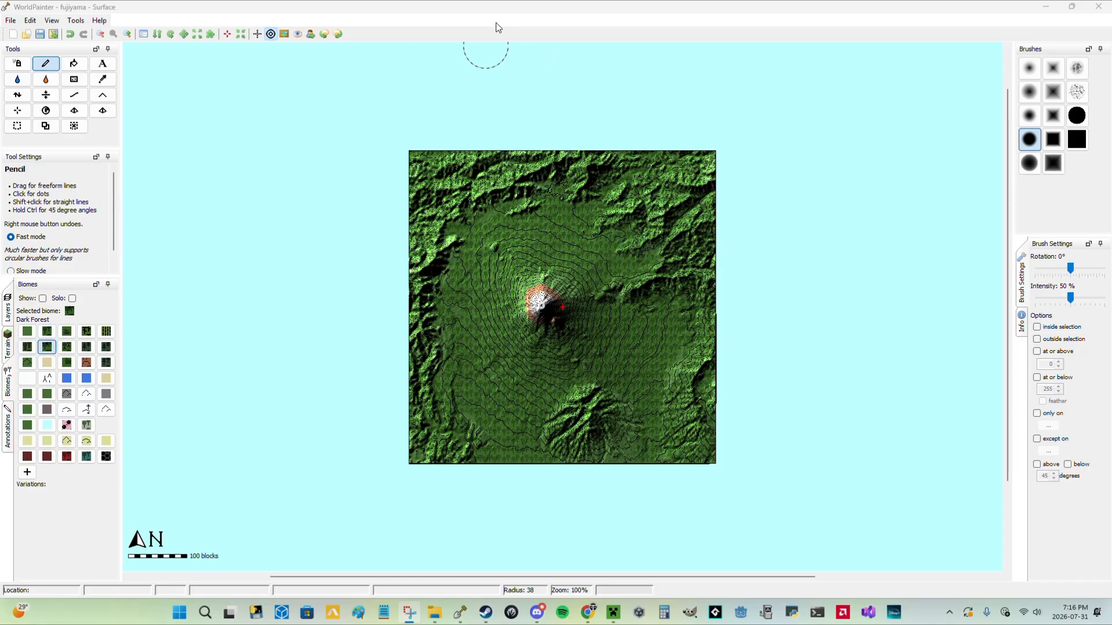
Flood the small crater at the mountain's summit with lava and check the fill.
{"action": "scroll", "coordinate": [362, 250], "scroll_direction": "up", "scroll_amount": 1, "text": "ctrl"}
{"action": "scroll", "coordinate": [362, 250], "scroll_direction": "up", "scroll_amount": 2, "text": "ctrl"}
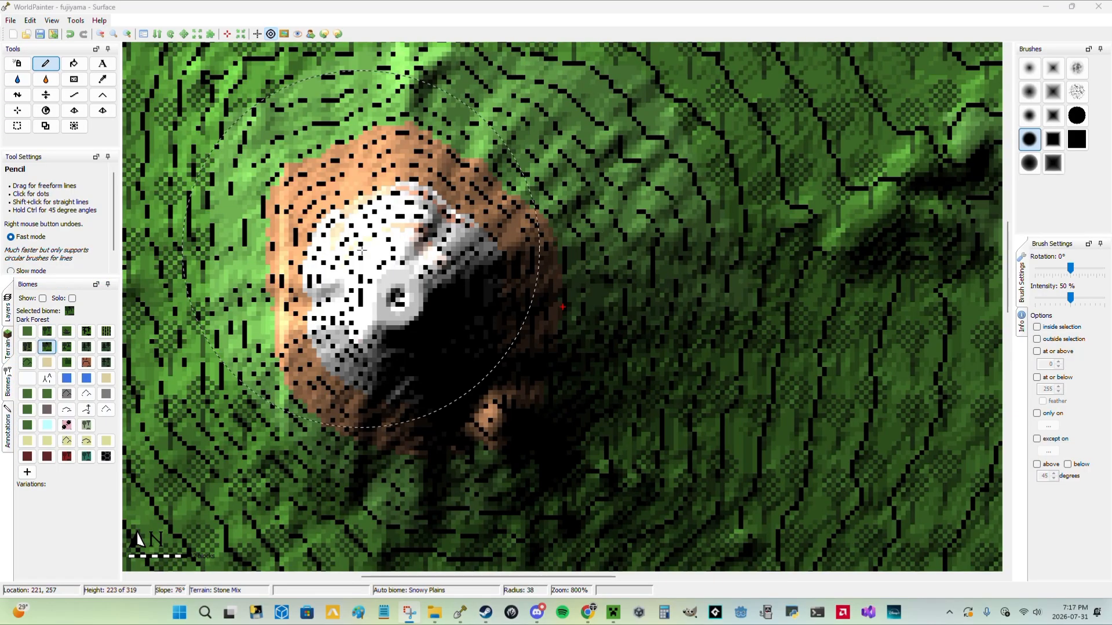
{"action": "middle_click_drag", "start_coordinate": [362, 250], "coordinate": [490, 252]}
{"action": "left_click", "coordinate": [41, 82]}
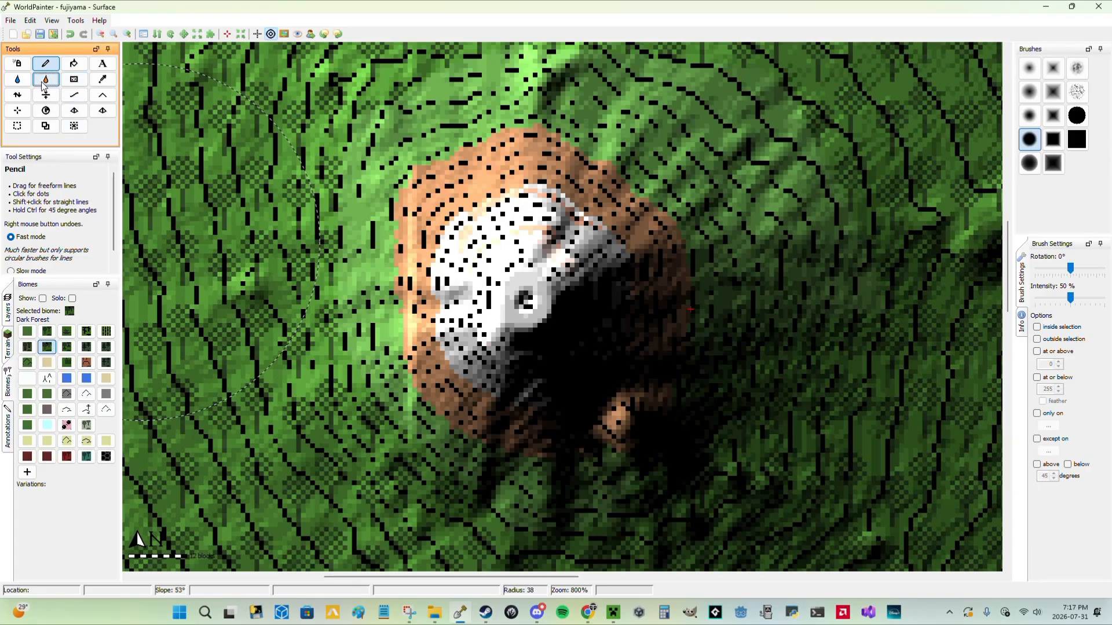
{"action": "left_click", "coordinate": [525, 299]}
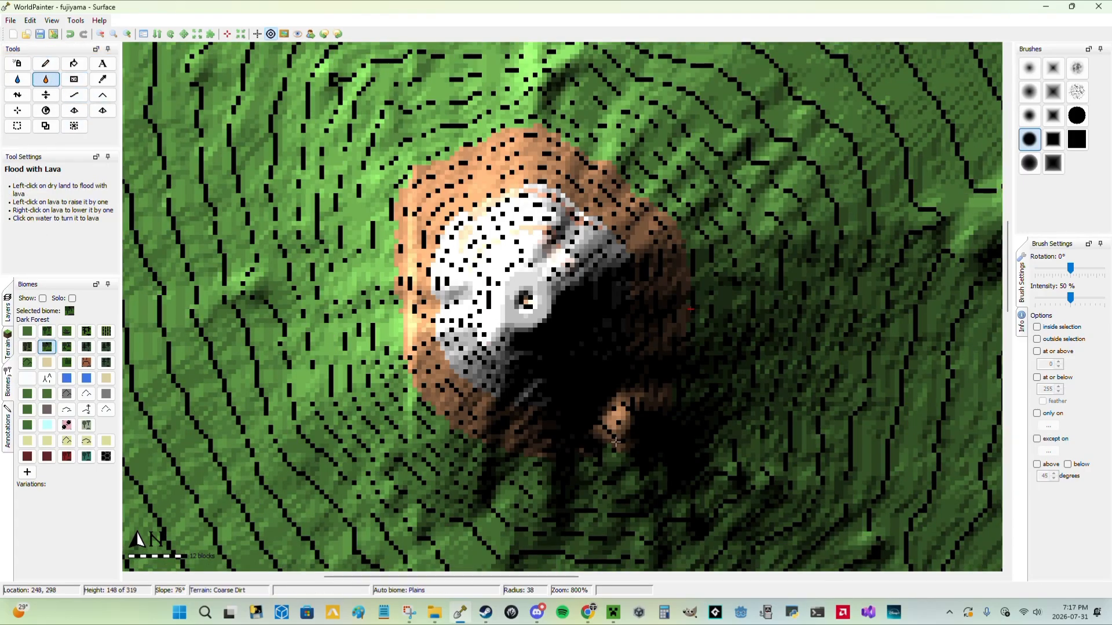
{"action": "scroll", "coordinate": [559, 328], "scroll_direction": "down", "scroll_amount": 2}
{"action": "scroll", "coordinate": [559, 327], "scroll_direction": "up", "scroll_amount": 3}
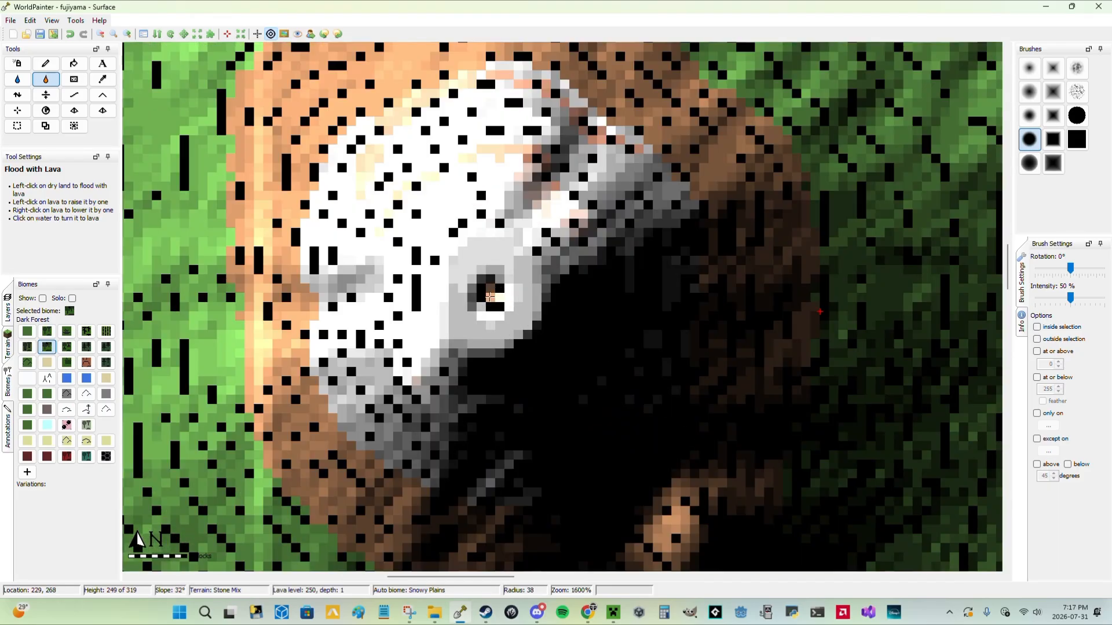
{"action": "scroll", "coordinate": [490, 297], "scroll_direction": "down", "scroll_amount": 4}
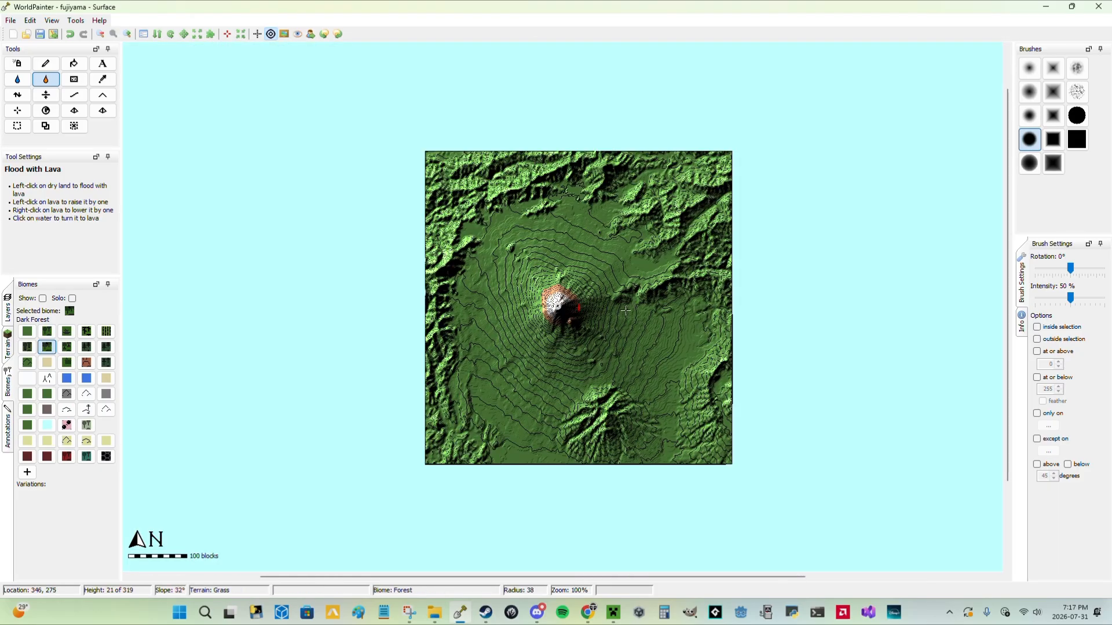
Try to flood the summit crater with lava at a higher level, undo that flood, and recheck the crater.
{"action": "scroll", "coordinate": [626, 311], "scroll_direction": "up", "scroll_amount": 2}
{"action": "left_click", "coordinate": [545, 310]}
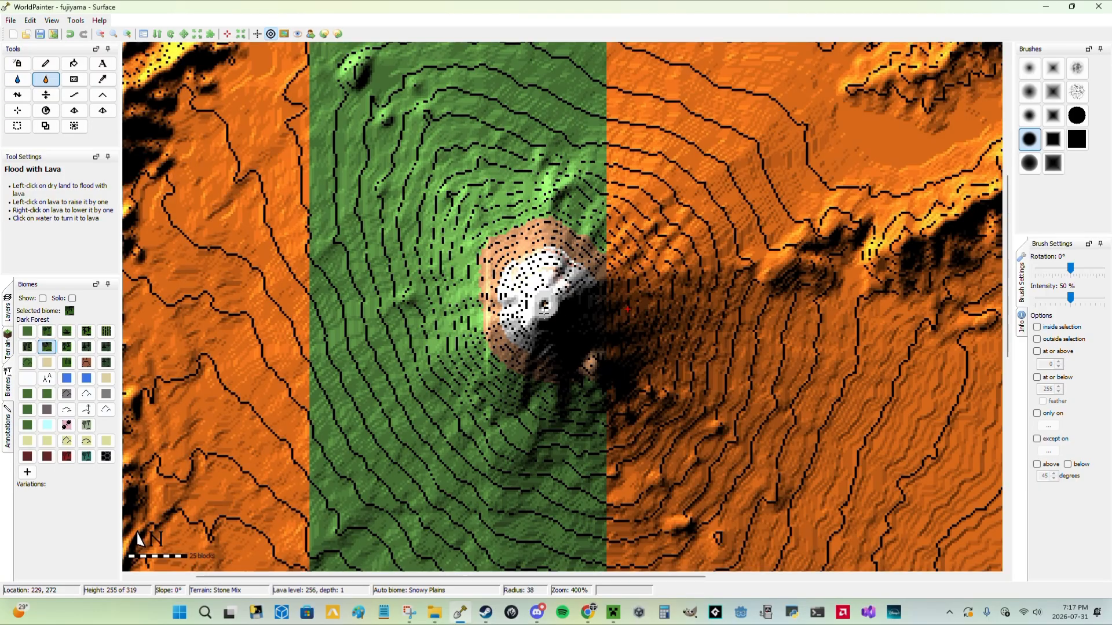
{"action": "scroll", "coordinate": [639, 342], "scroll_direction": "down", "scroll_amount": 2}
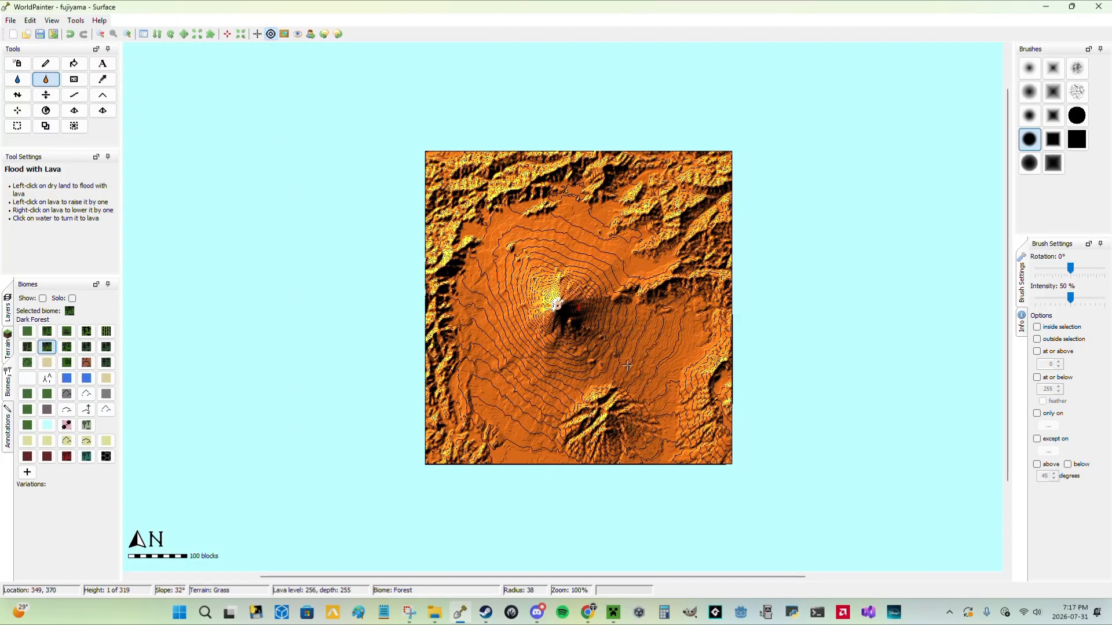
{"action": "key", "text": "ctrl+z"}
{"action": "scroll", "coordinate": [528, 303], "scroll_direction": "up", "scroll_amount": 3}
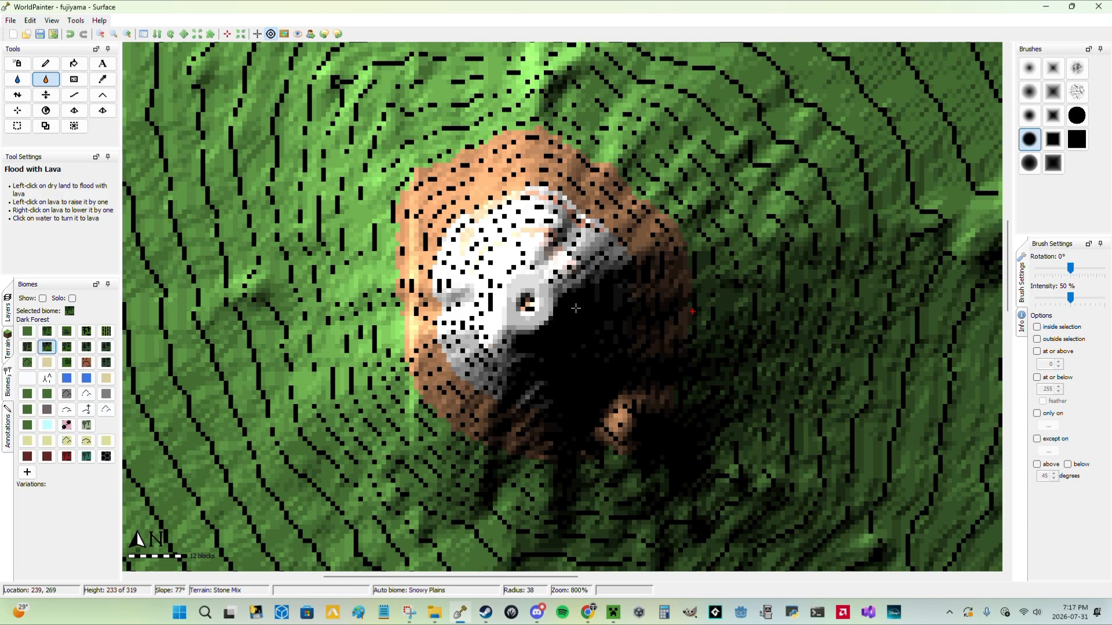
{"action": "scroll", "coordinate": [575, 308], "scroll_direction": "down", "scroll_amount": 2}
{"action": "scroll", "coordinate": [556, 305], "scroll_direction": "up", "scroll_amount": 1}
{"action": "scroll", "coordinate": [555, 305], "scroll_direction": "down", "scroll_amount": 2}
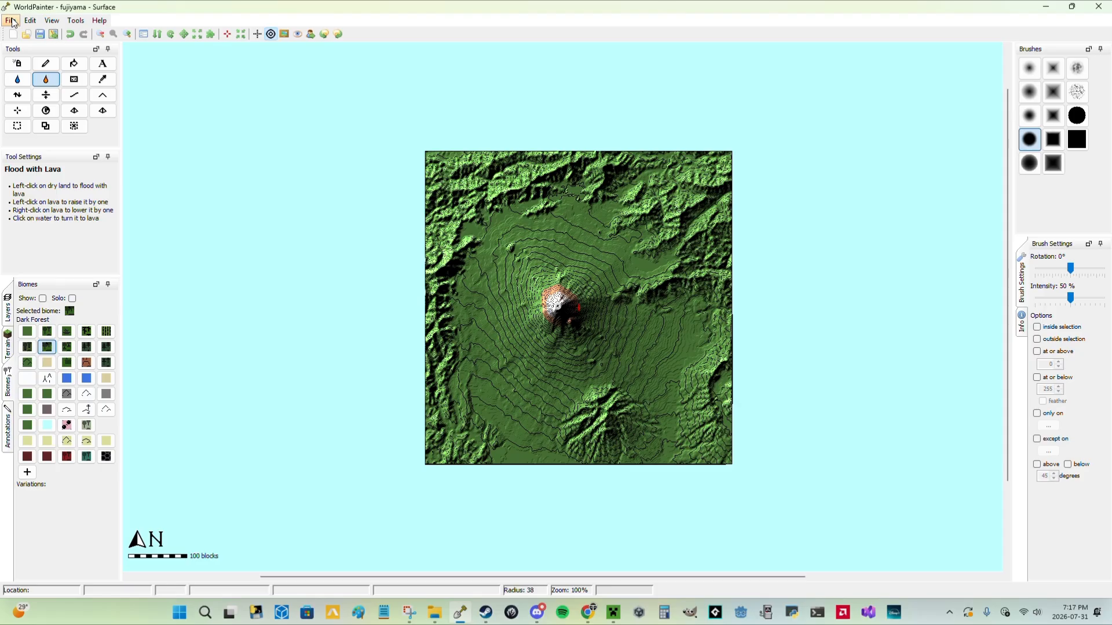
Open the 3D view of the world and examine the mountain's peak, slopes and surrounding ridges from near and far.
{"action": "key", "text": "ctrl+alt+3"}
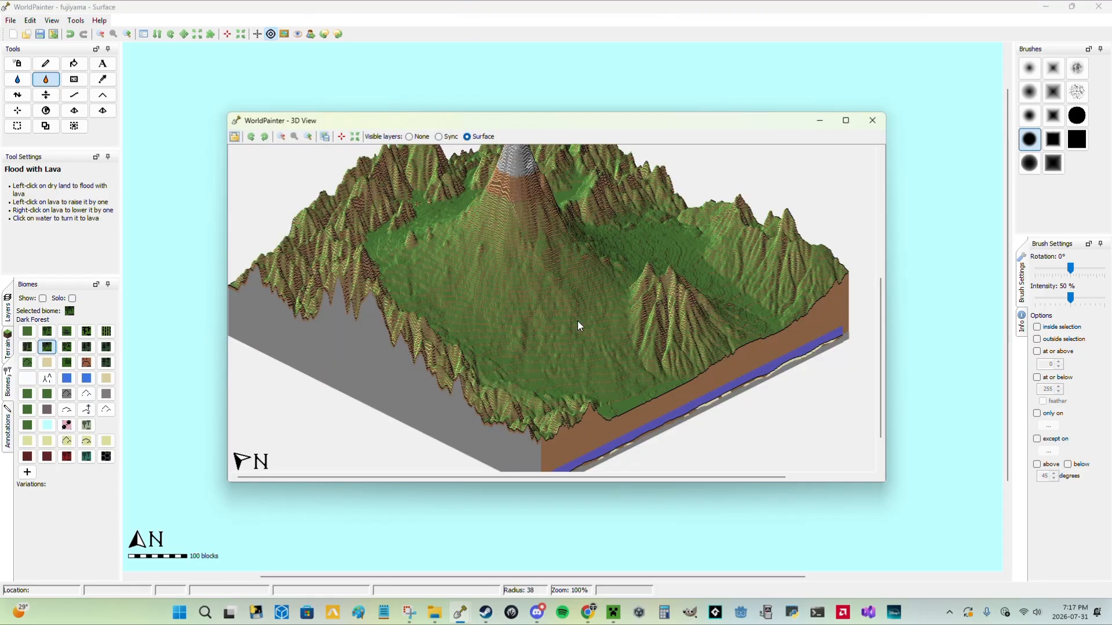
{"action": "scroll", "coordinate": [579, 321], "scroll_direction": "down", "scroll_amount": 1}
{"action": "scroll", "coordinate": [401, 343], "scroll_direction": "up", "scroll_amount": 1}
{"action": "left_click_drag", "start_coordinate": [492, 357], "coordinate": [531, 307]}
{"action": "scroll", "coordinate": [530, 307], "scroll_direction": "up", "scroll_amount": 1}
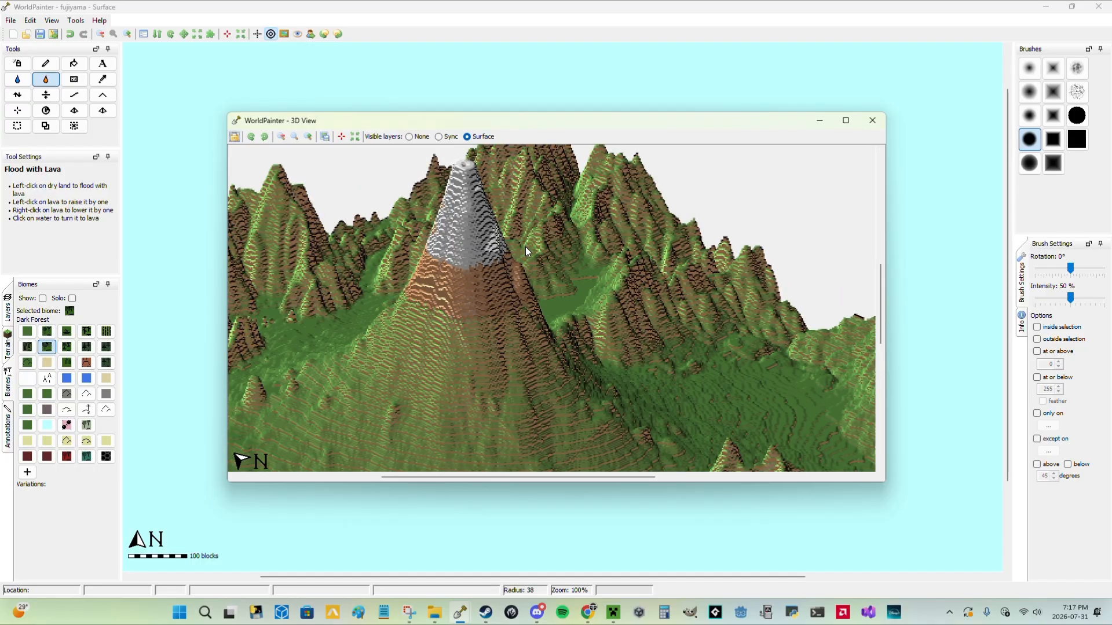
{"action": "left_click_drag", "start_coordinate": [525, 247], "coordinate": [597, 324]}
{"action": "scroll", "coordinate": [534, 257], "scroll_direction": "up", "scroll_amount": 1}
{"action": "scroll", "coordinate": [534, 257], "scroll_direction": "down", "scroll_amount": 3}
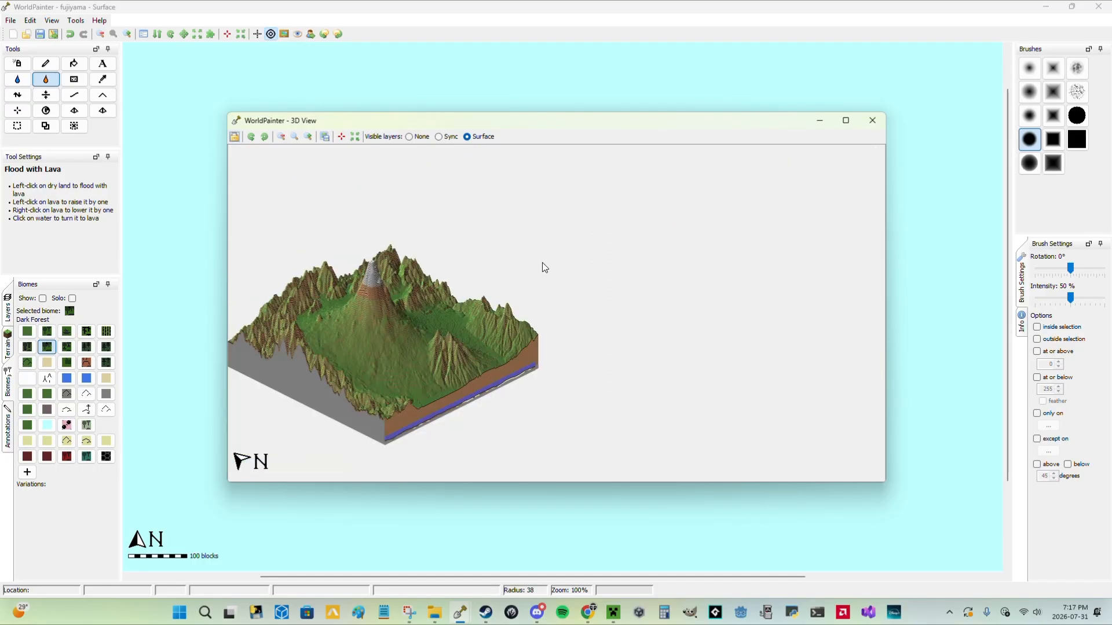
{"action": "scroll", "coordinate": [542, 263], "scroll_direction": "up", "scroll_amount": 1}
{"action": "left_click_drag", "start_coordinate": [650, 258], "coordinate": [650, 245]}
{"action": "scroll", "coordinate": [486, 325], "scroll_direction": "down", "scroll_amount": 2}
{"action": "scroll", "coordinate": [471, 326], "scroll_direction": "up", "scroll_amount": 2}
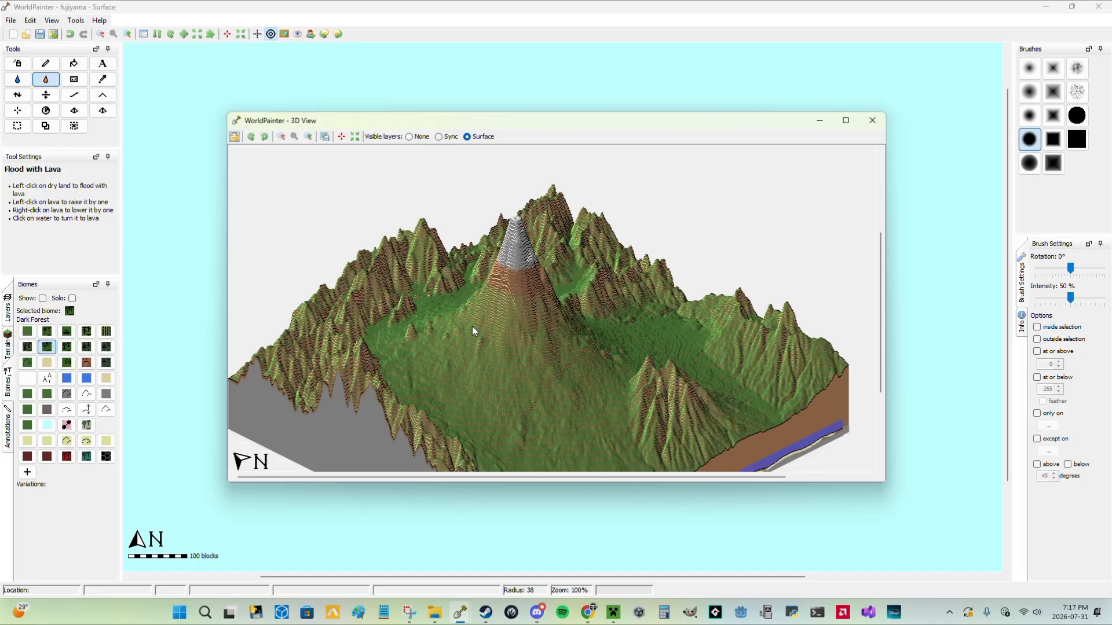
{"action": "left_click_drag", "start_coordinate": [471, 325], "coordinate": [505, 246]}
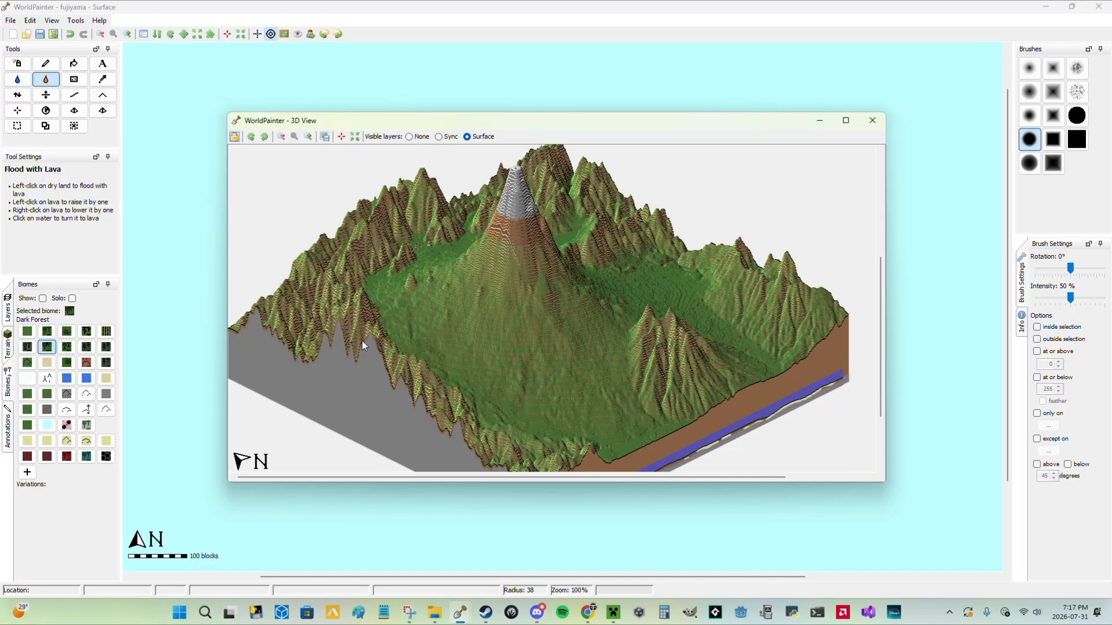
Look over the whole landscape once more from far and near in the 3D view and close it.
{"action": "scroll", "coordinate": [546, 315], "scroll_direction": "down", "scroll_amount": 1}
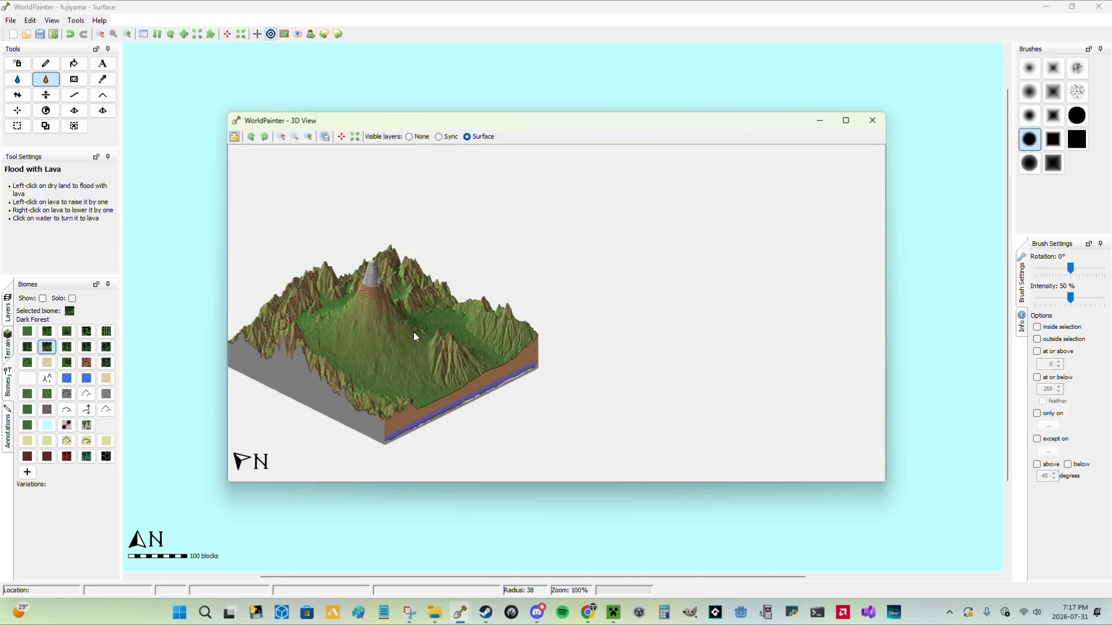
{"action": "scroll", "coordinate": [414, 337], "scroll_direction": "up", "scroll_amount": 1}
{"action": "left_click_drag", "start_coordinate": [414, 337], "coordinate": [450, 279]}
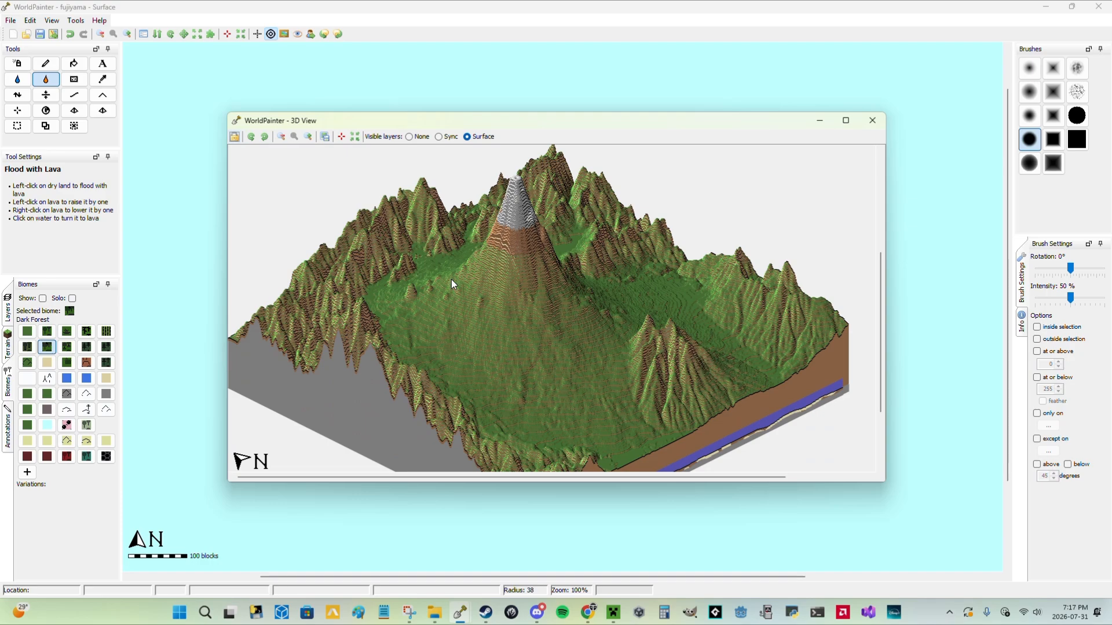
{"action": "left_click", "coordinate": [873, 121]}
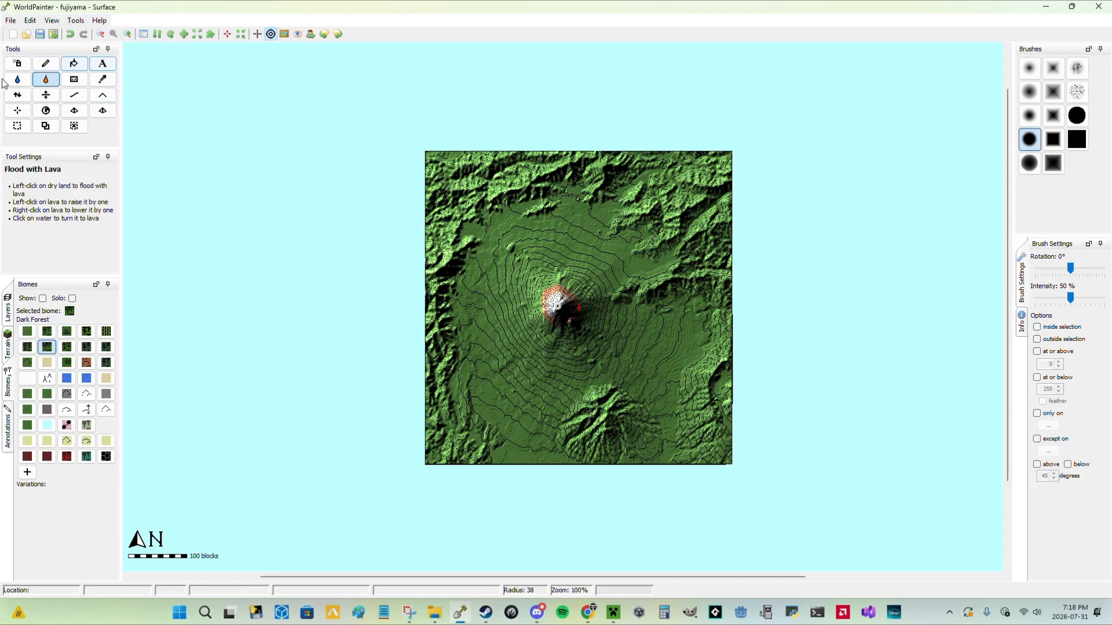
Save the world as fujiyama.world in the Documents folder.
{"action": "left_click", "coordinate": [14, 21]}
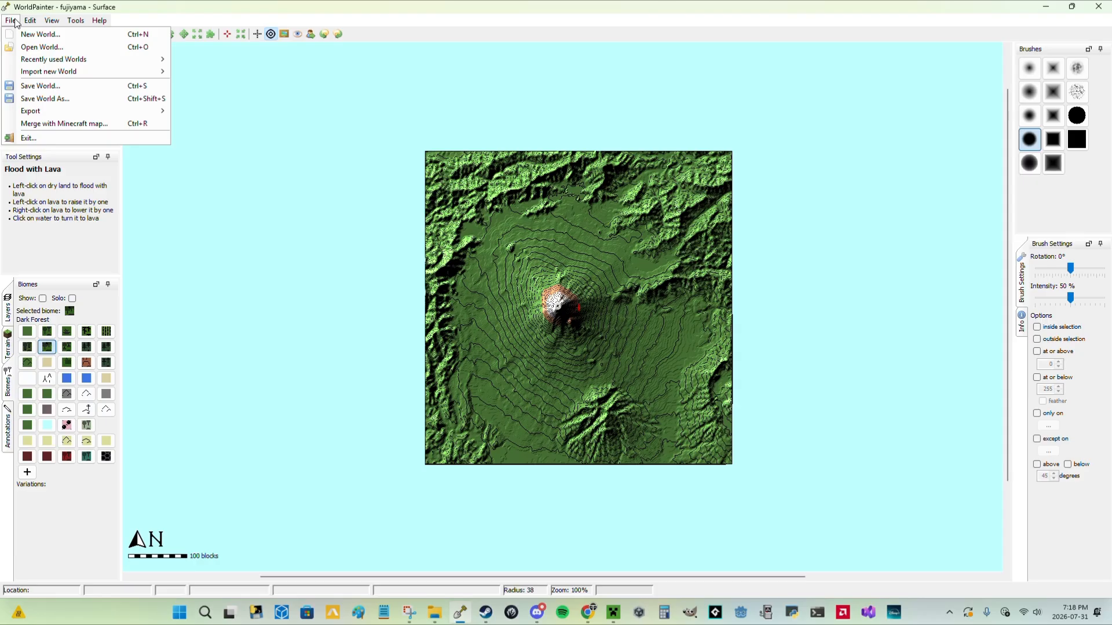
{"action": "left_click", "coordinate": [40, 86]}
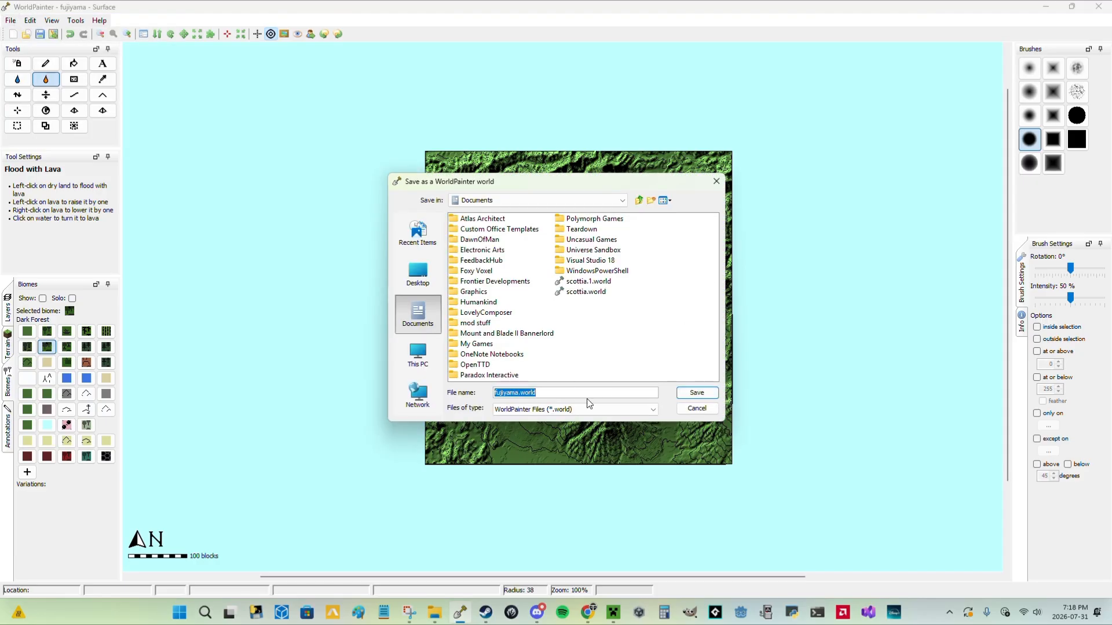
{"action": "left_click", "coordinate": [697, 393]}
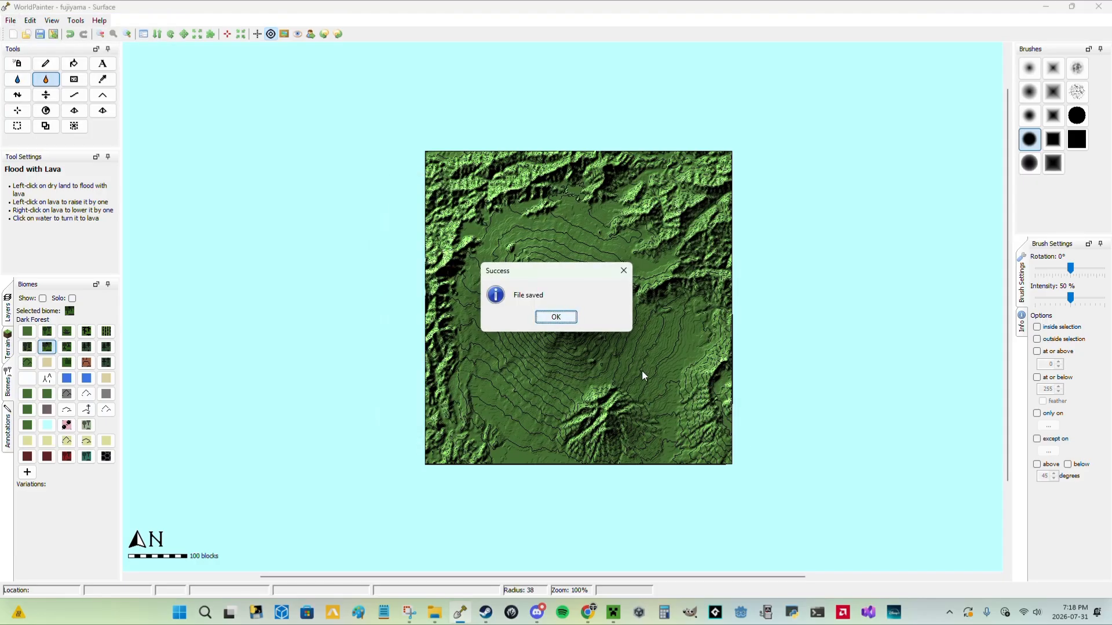
{"action": "left_click", "coordinate": [556, 316]}
{"action": "left_click", "coordinate": [12, 20]}
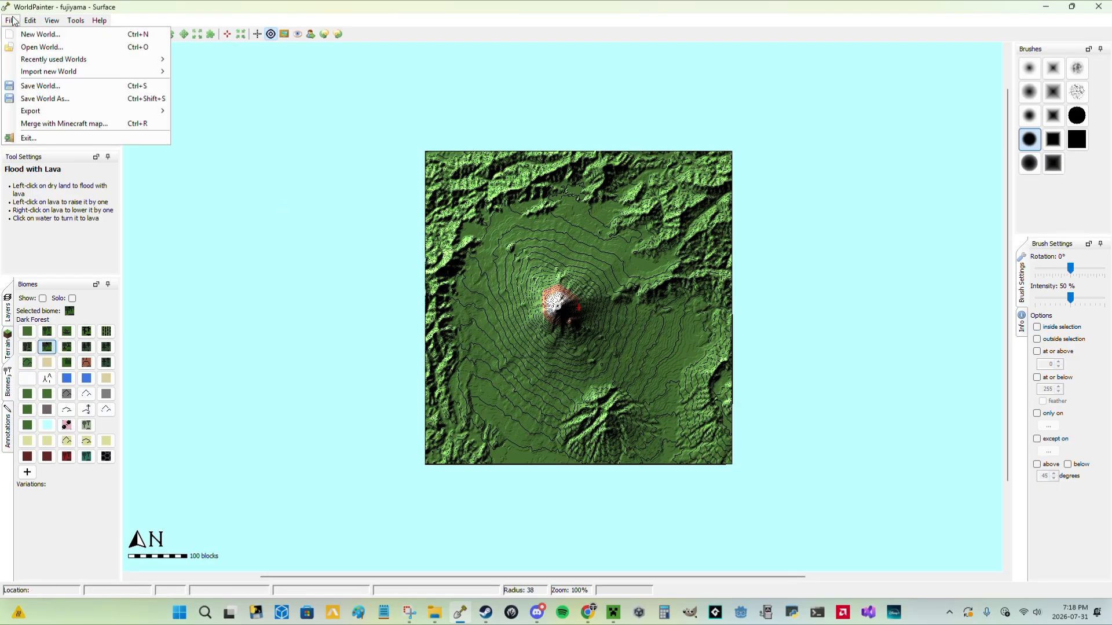
{"action": "mouse_move", "coordinate": [116, 110]}
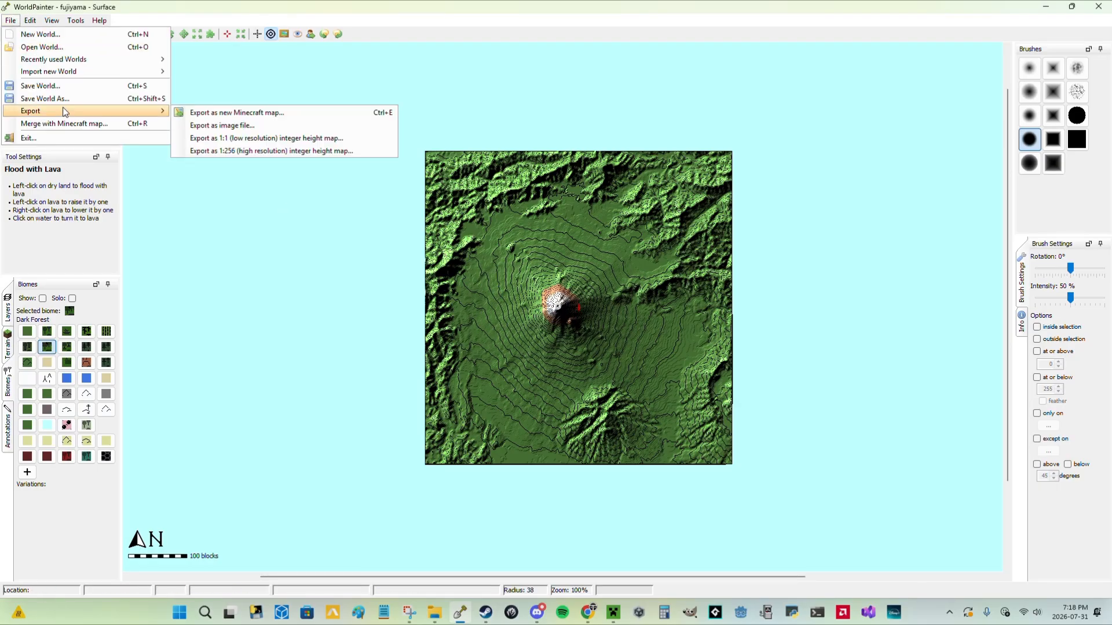
{"action": "left_click", "coordinate": [201, 113]}
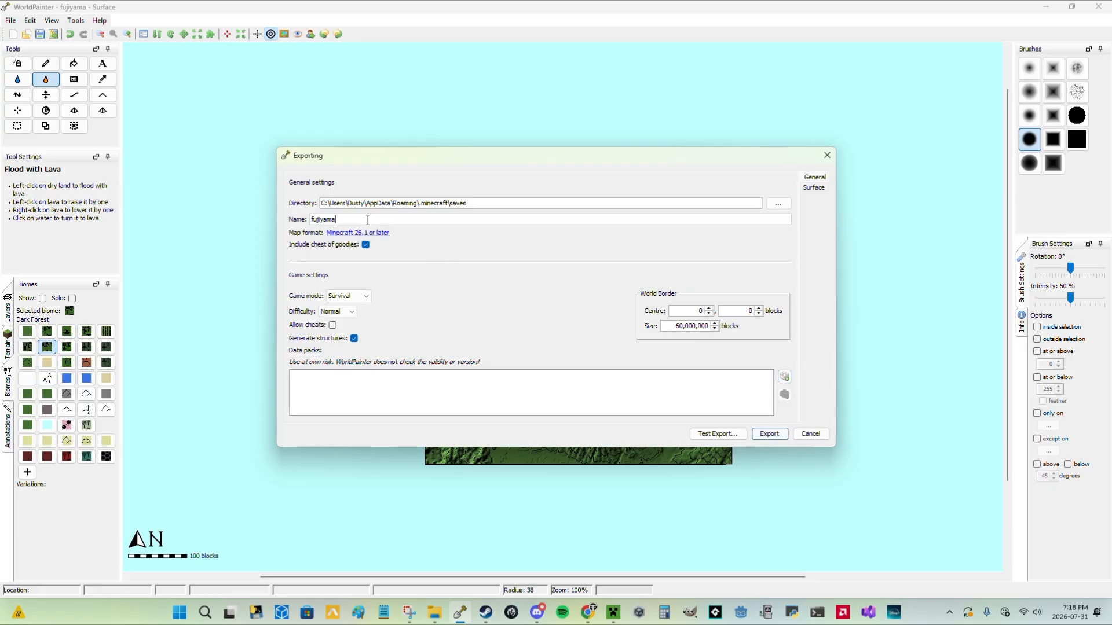
{"action": "left_click", "coordinate": [365, 296]}
{"action": "left_click", "coordinate": [347, 316]}
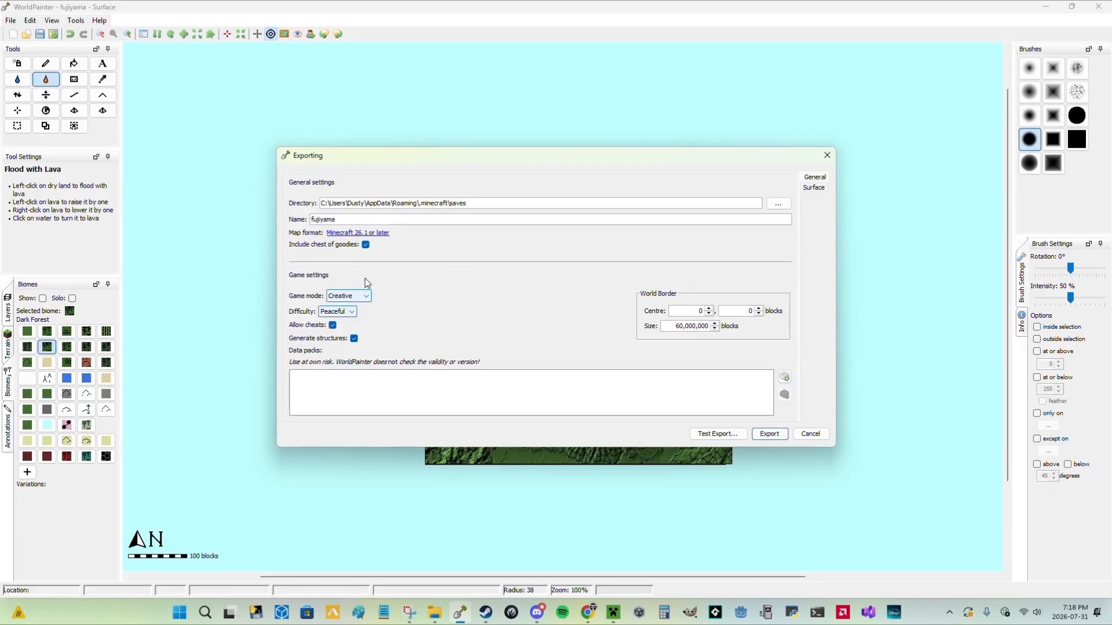
{"action": "left_click", "coordinate": [351, 312]}
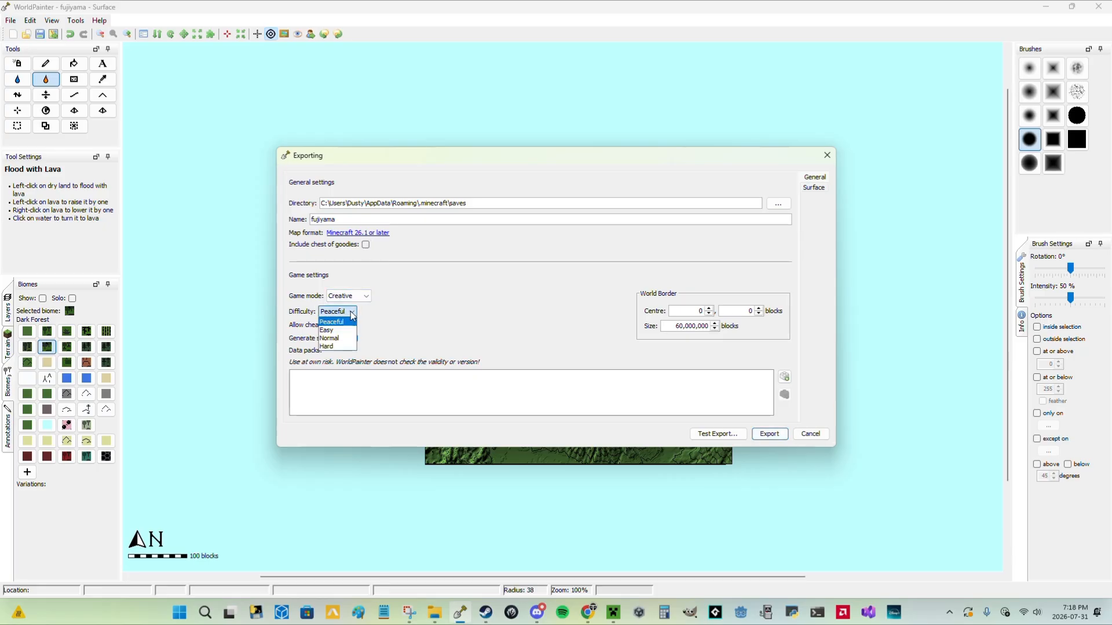
{"action": "left_click", "coordinate": [351, 314]}
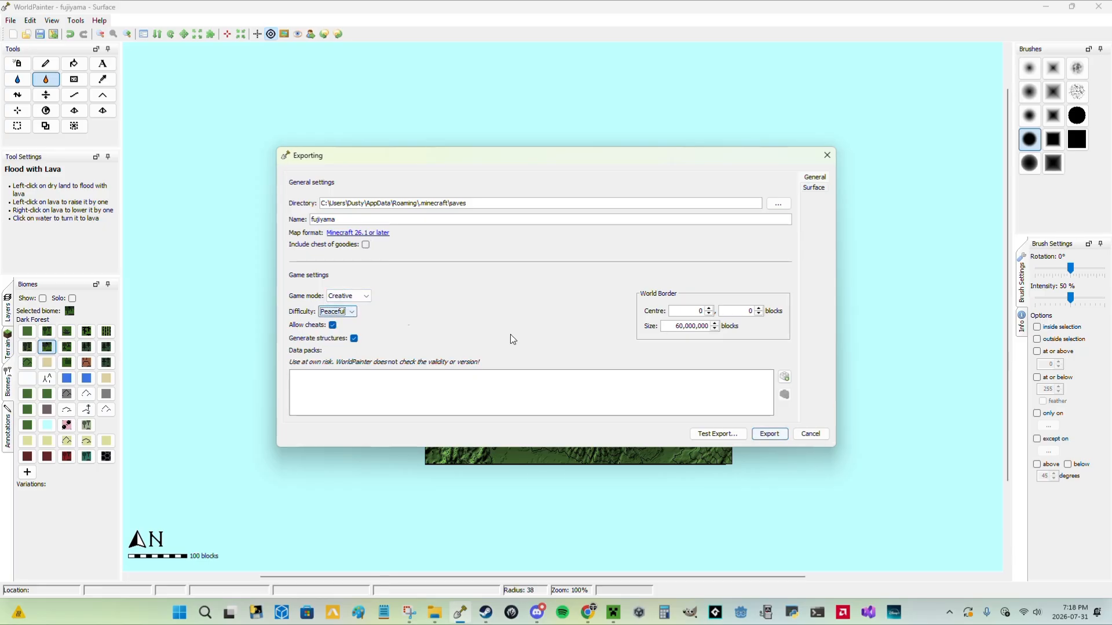
{"action": "left_click", "coordinate": [814, 188]}
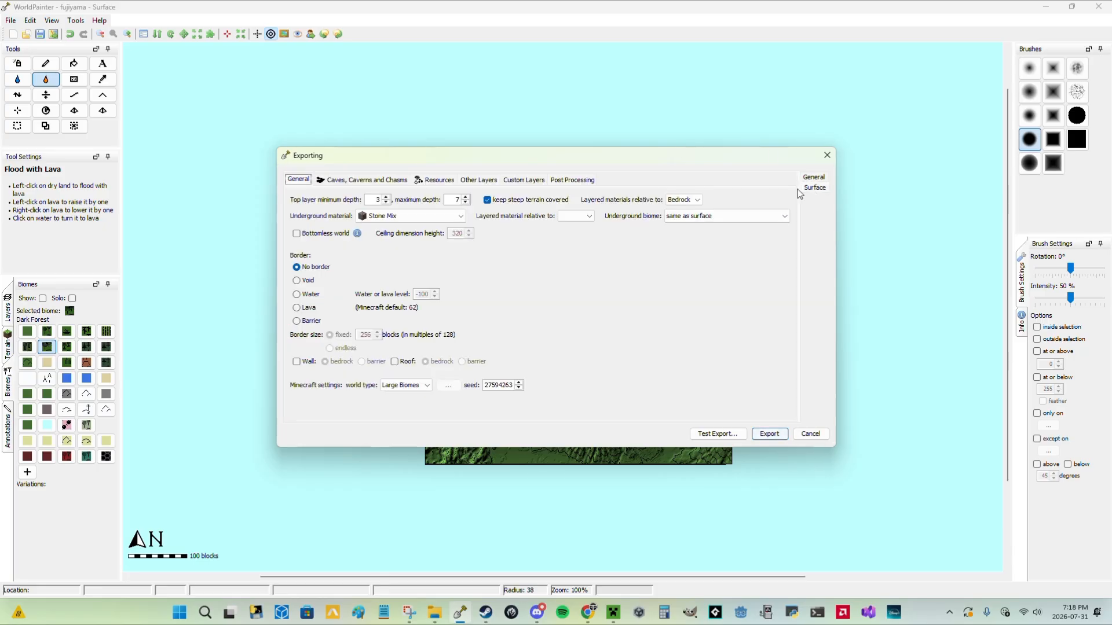
{"action": "left_click", "coordinate": [300, 282]}
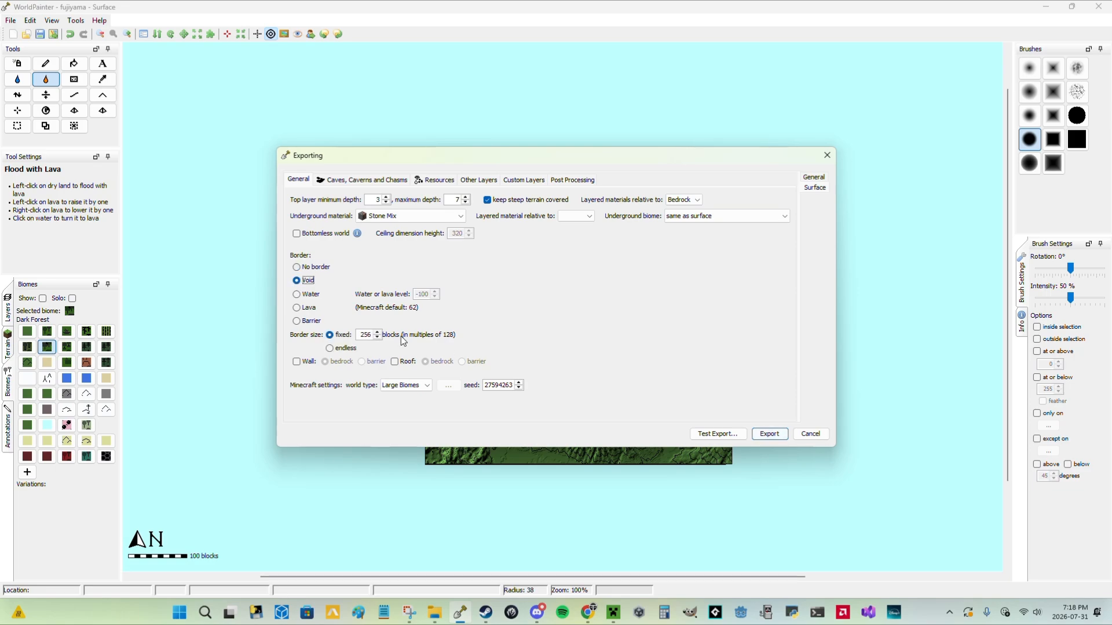
{"action": "left_click", "coordinate": [441, 216]}
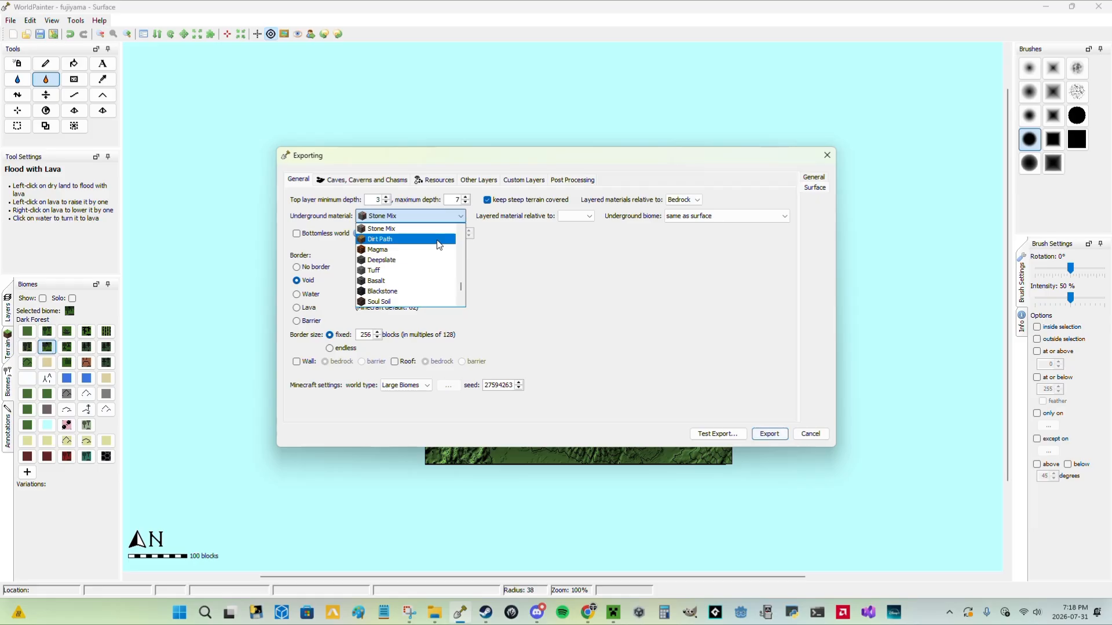
{"action": "scroll", "coordinate": [449, 252], "scroll_direction": "down", "scroll_amount": 2}
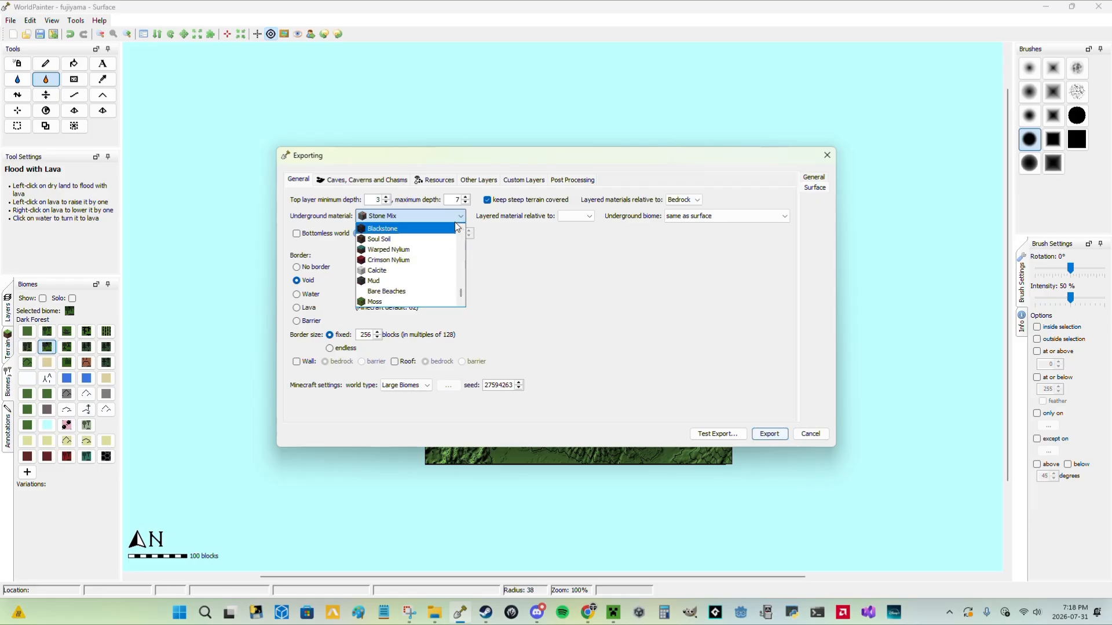
{"action": "left_click", "coordinate": [437, 216]}
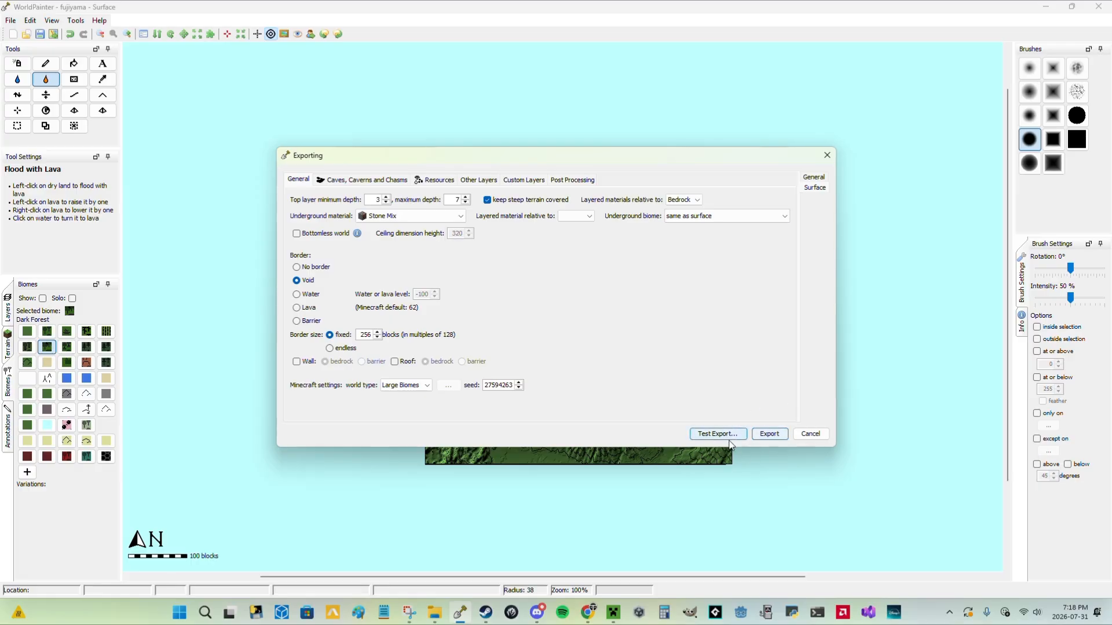
{"action": "left_click", "coordinate": [480, 180]}
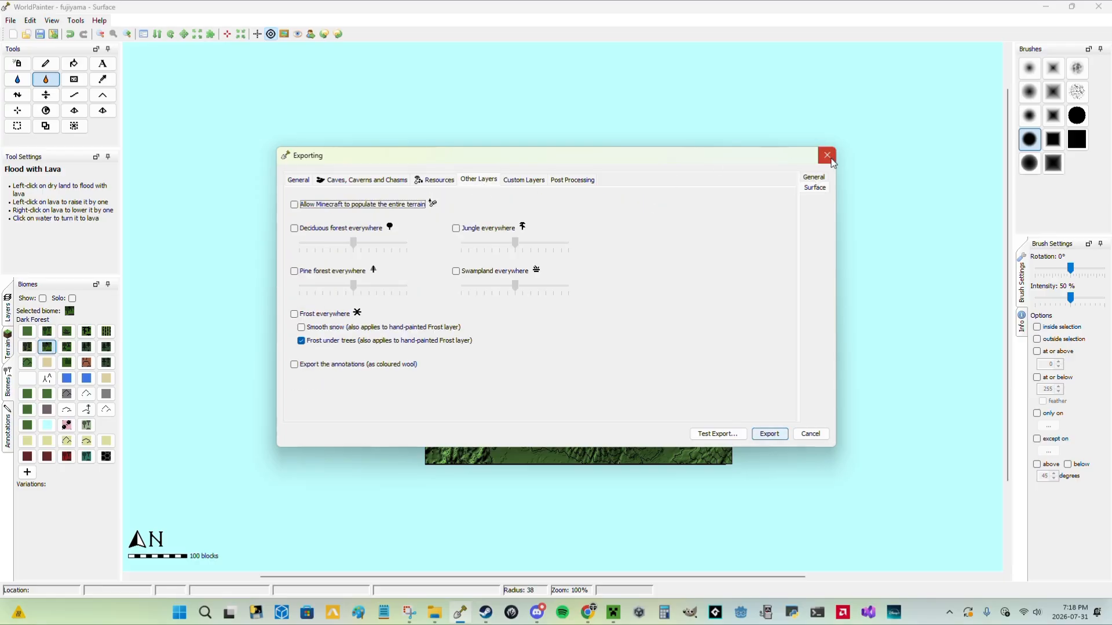
{"action": "left_click", "coordinate": [828, 153]}
Paint the Populate layer over the entire terrain with the Pencil and save the world.
{"action": "left_click", "coordinate": [8, 312]}
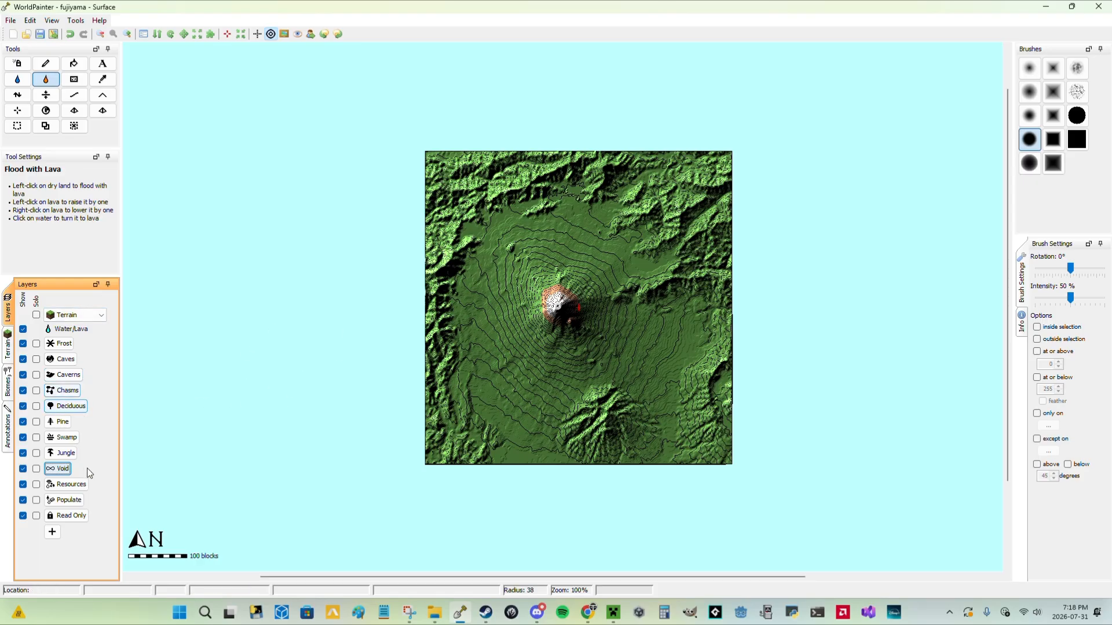
{"action": "left_click", "coordinate": [65, 500]}
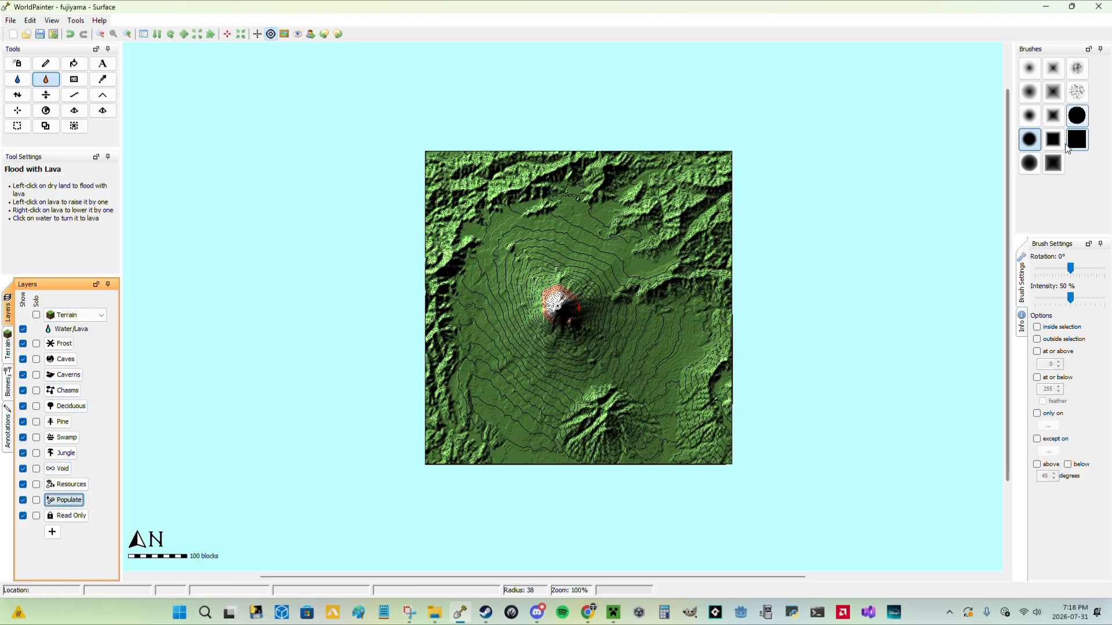
{"action": "left_click", "coordinate": [1076, 116]}
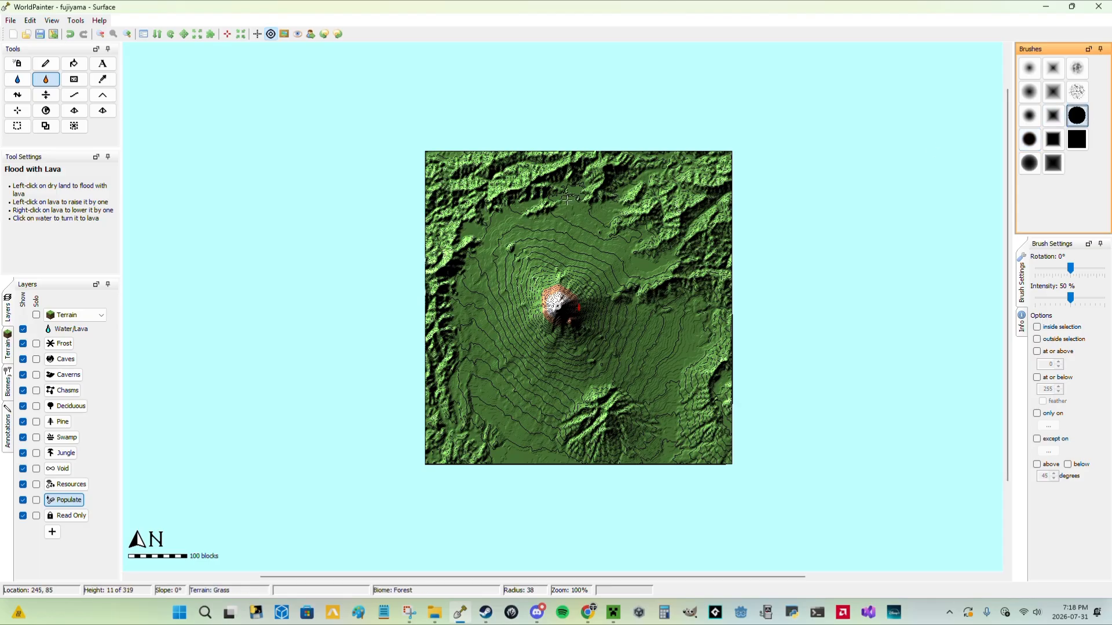
{"action": "left_click", "coordinate": [46, 65]}
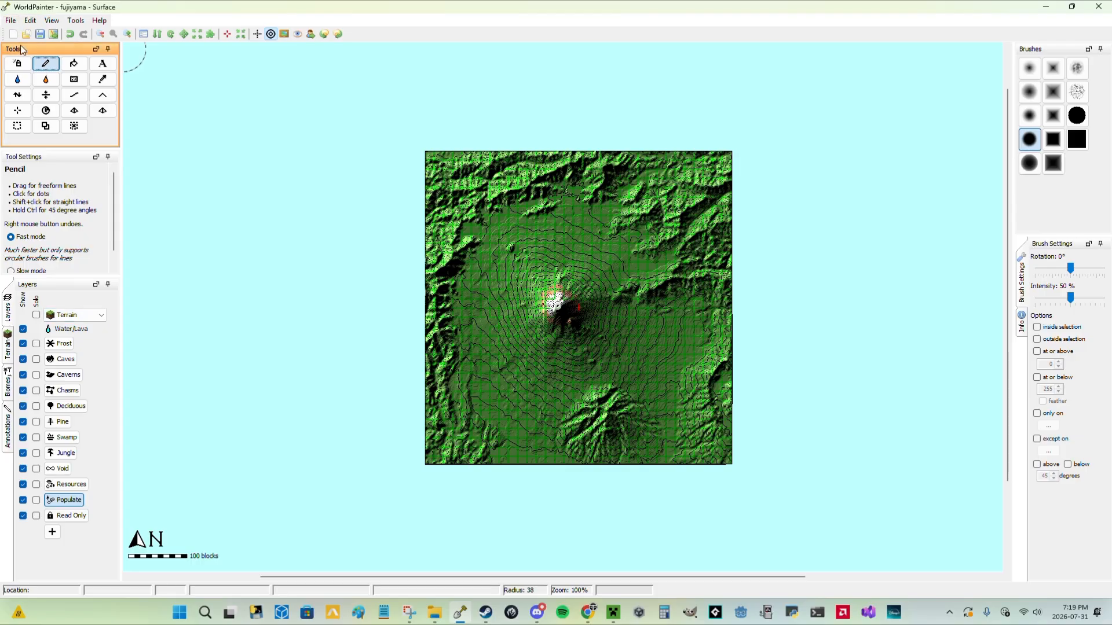
{"action": "left_click", "coordinate": [11, 21]}
{"action": "left_click", "coordinate": [40, 90]}
Export the world as a new Minecraft map named fujiyama, in Creative game mode with a Void border around the surface.
{"action": "left_click", "coordinate": [11, 20]}
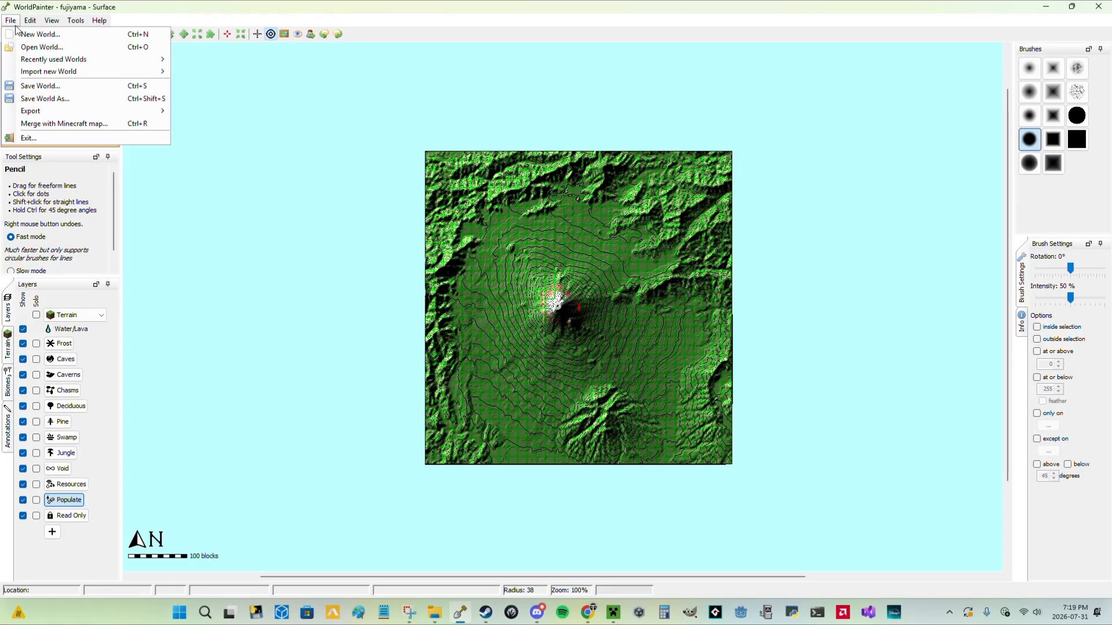
{"action": "mouse_move", "coordinate": [58, 113]}
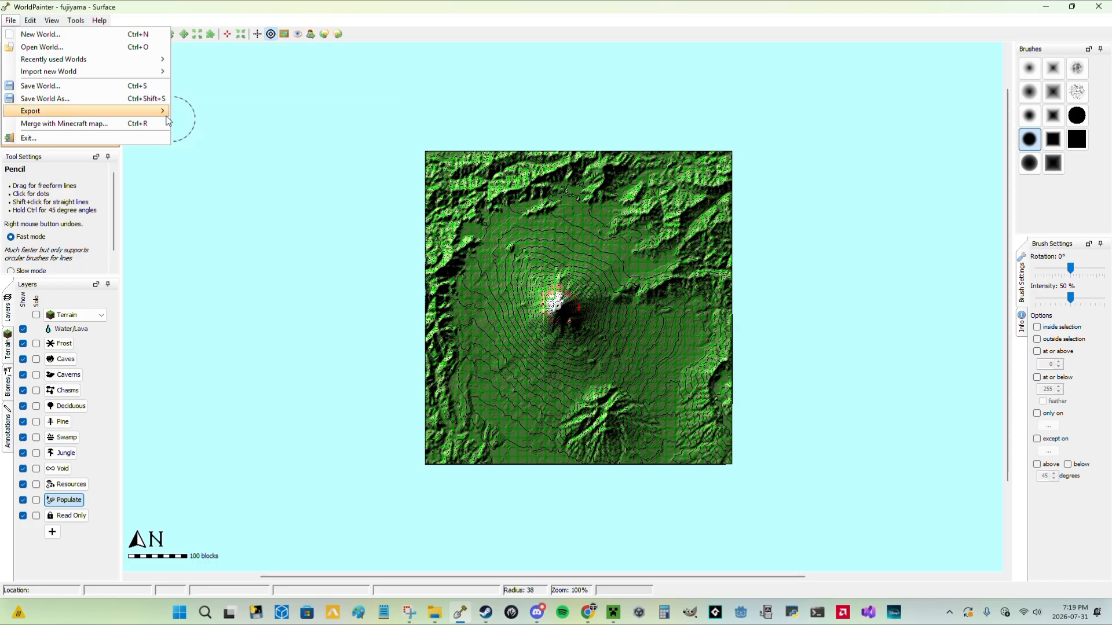
{"action": "left_click", "coordinate": [231, 112]}
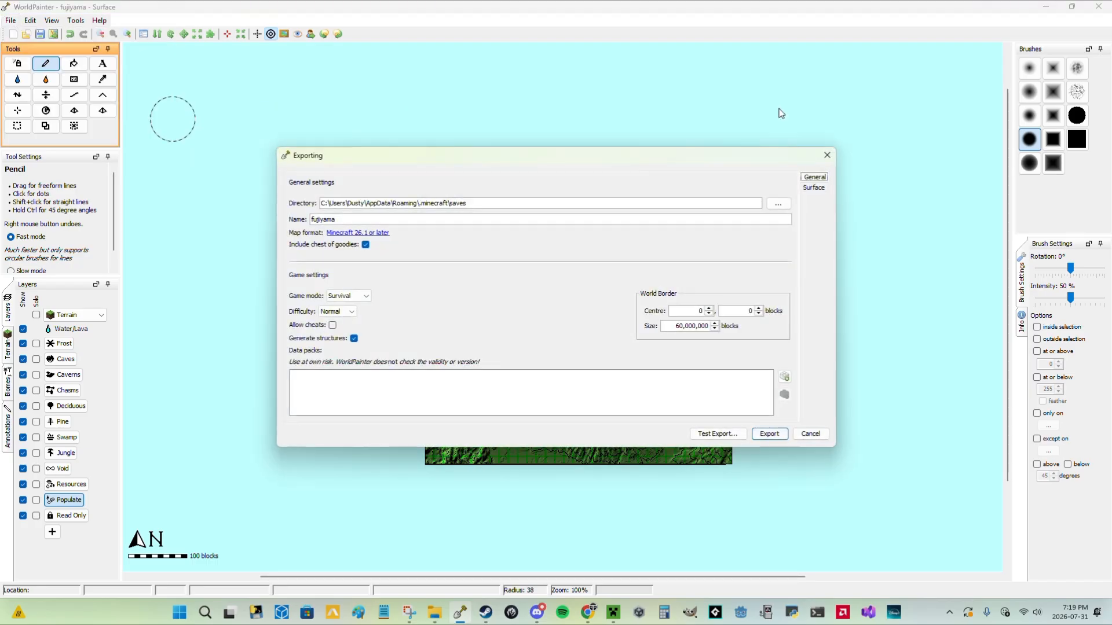
{"action": "left_click", "coordinate": [347, 296]}
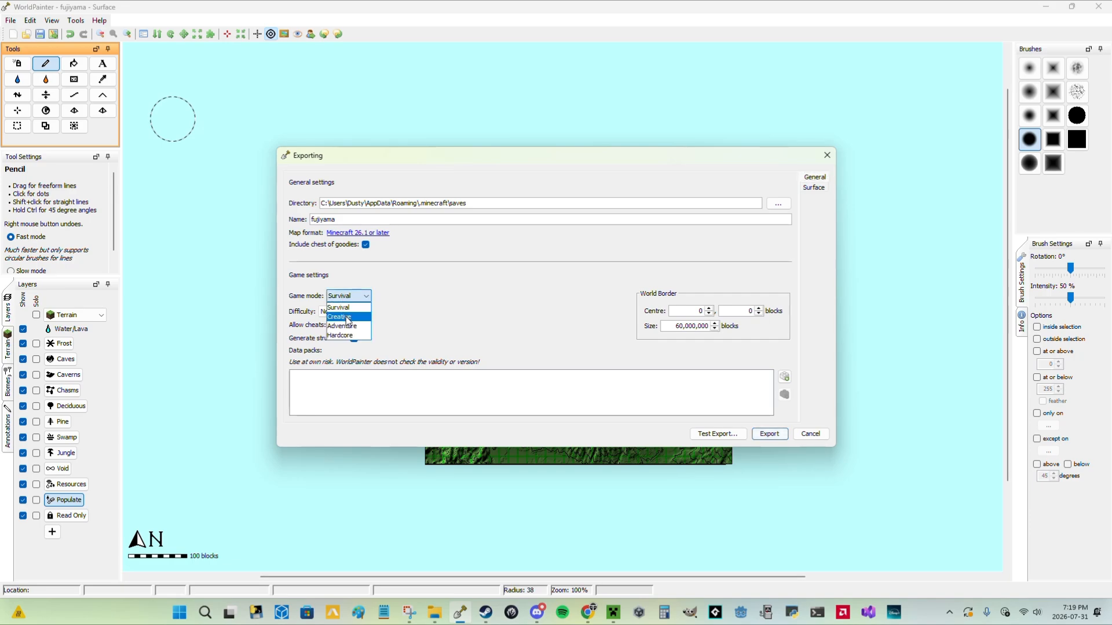
{"action": "left_click", "coordinate": [342, 315]}
{"action": "left_click", "coordinate": [814, 187]}
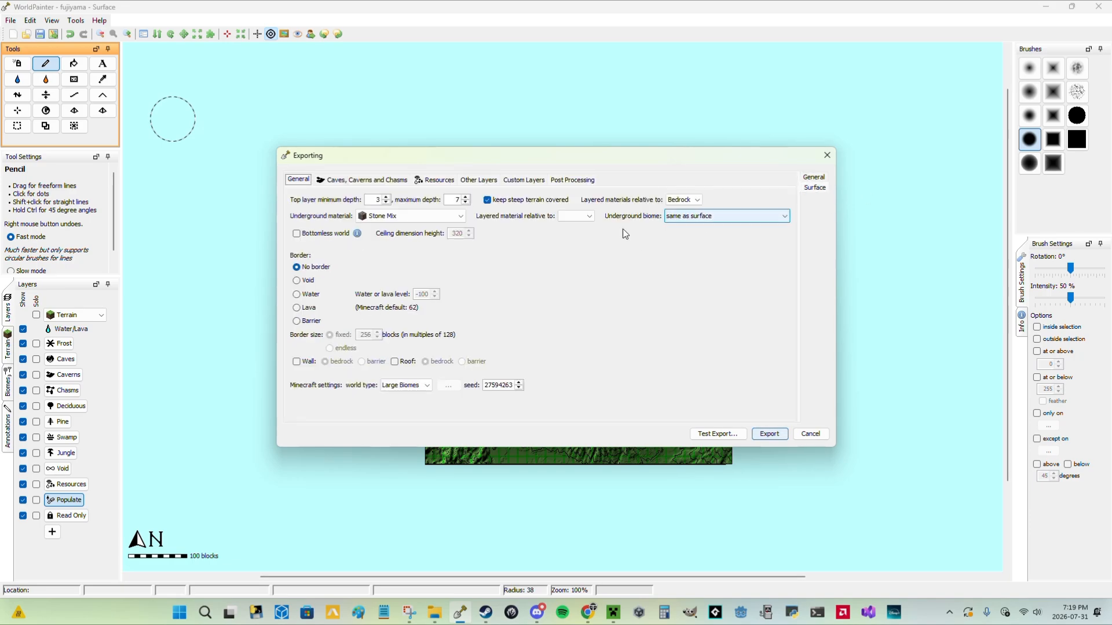
{"action": "left_click", "coordinate": [298, 281]}
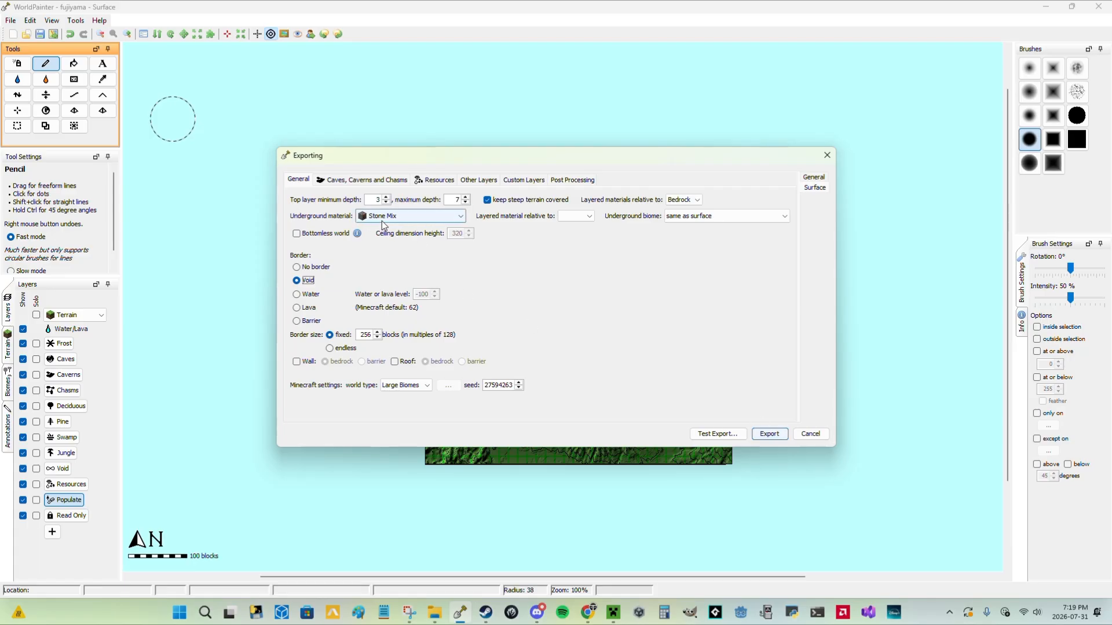
{"action": "left_click", "coordinate": [775, 435]}
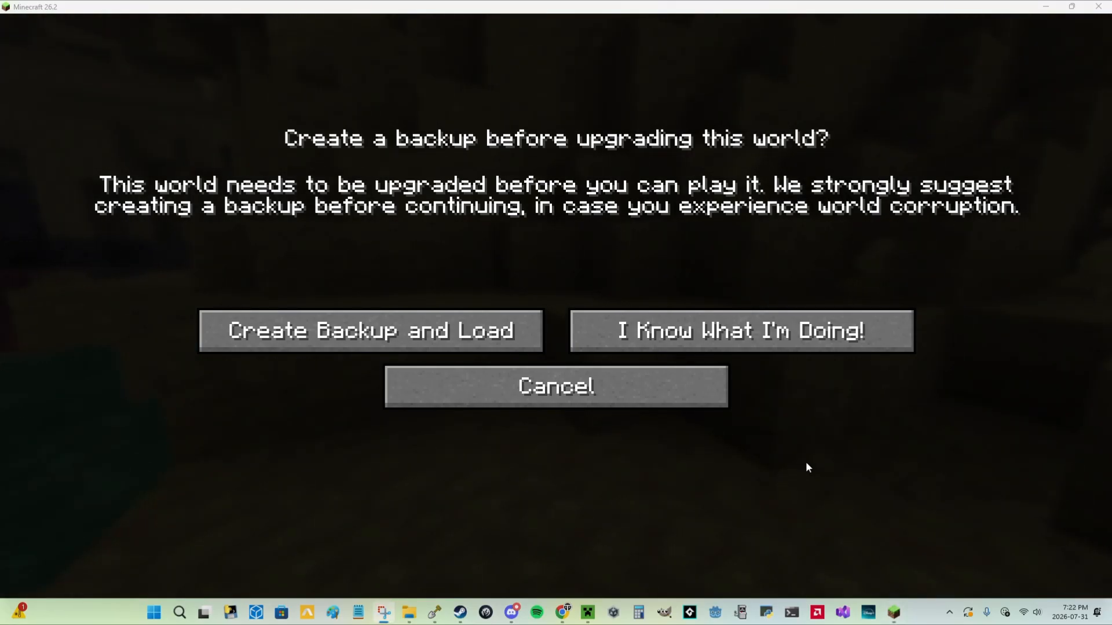
Switch to Minecraft, upgrade the exported world without a backup and join it despite its experimental settings.
{"action": "left_click", "coordinate": [715, 340]}
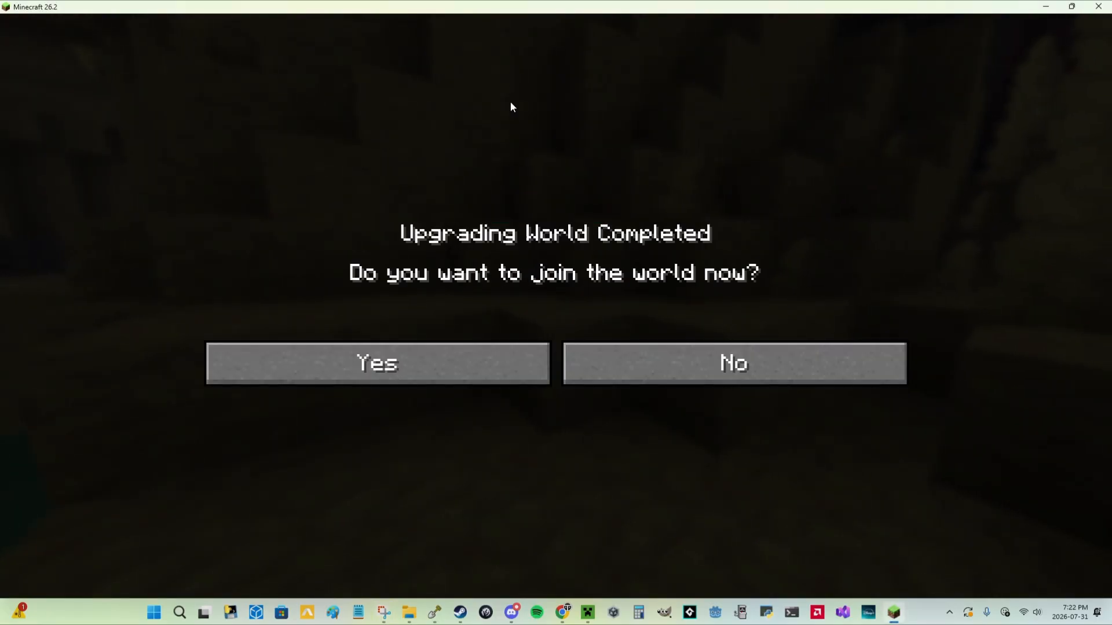
{"action": "left_click", "coordinate": [479, 355]}
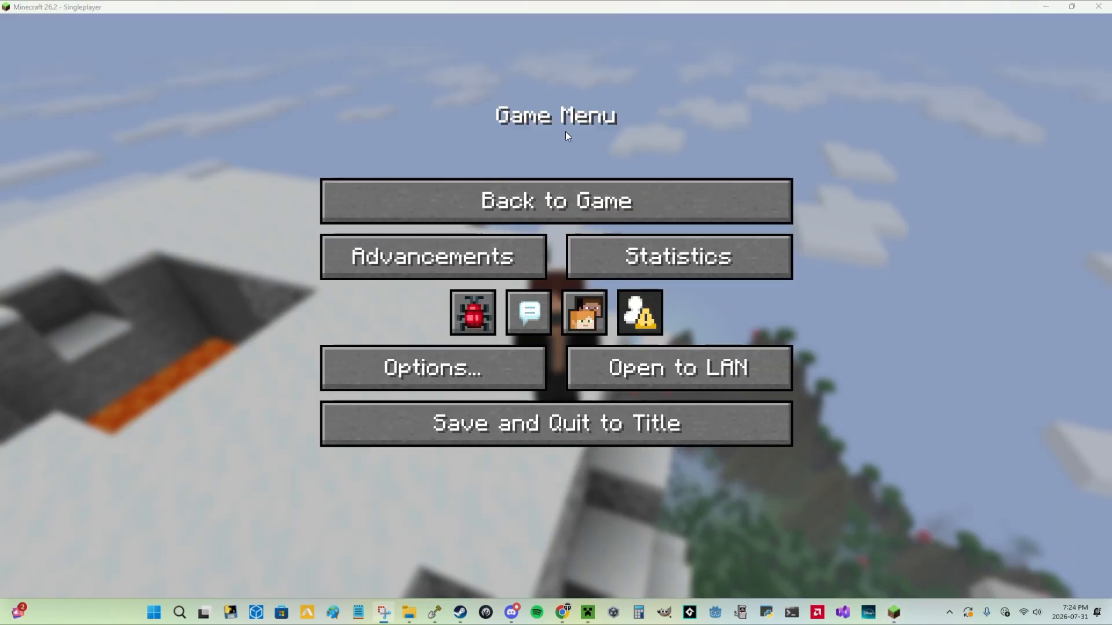
{"action": "left_click", "coordinate": [565, 201]}
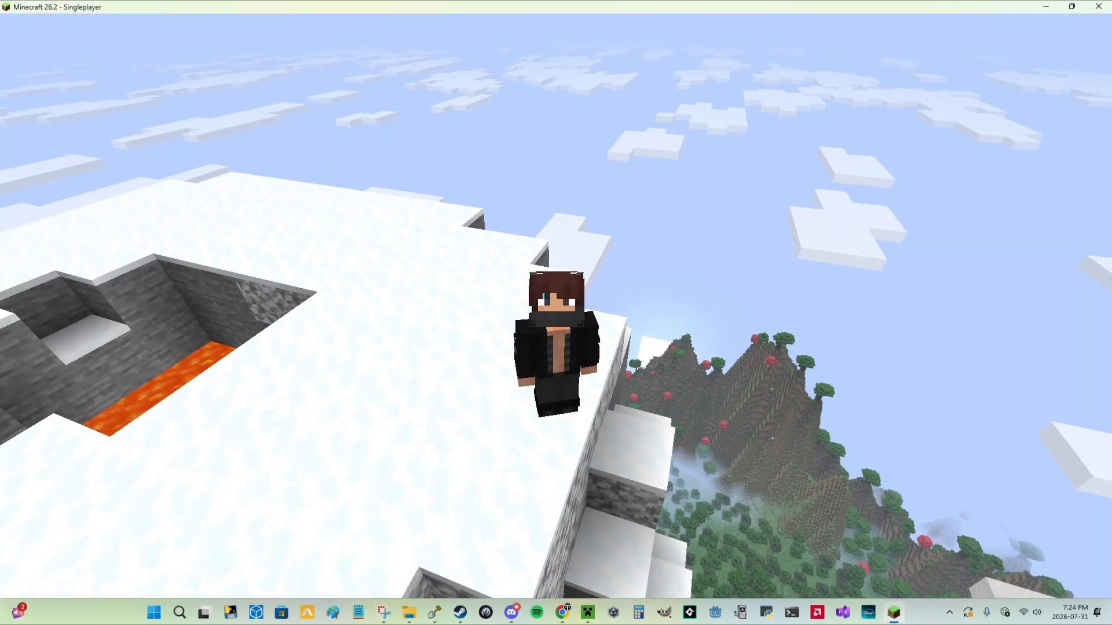